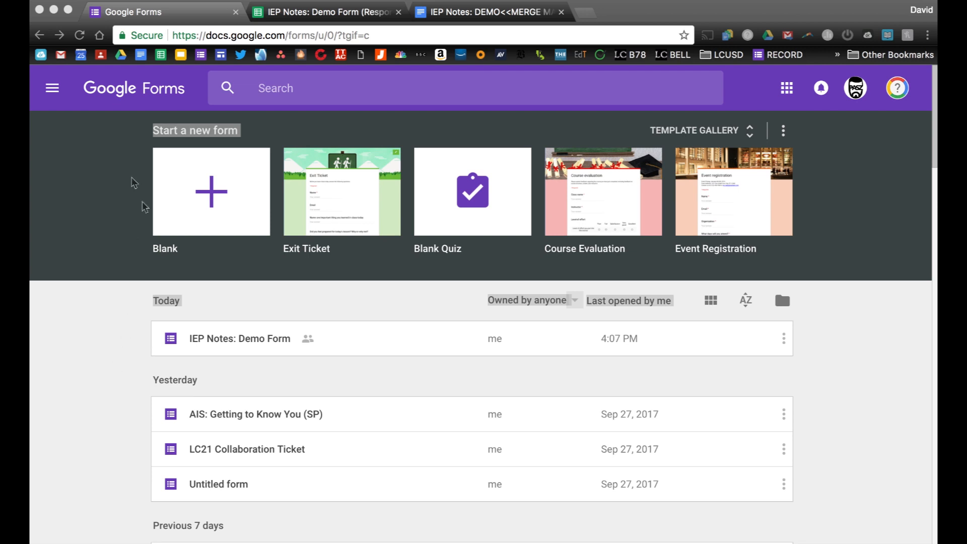
# Open the IEP Notes: Demo Form from today's recent forms list.
pyautogui.click(215, 339)
pyautogui.click(215, 340)
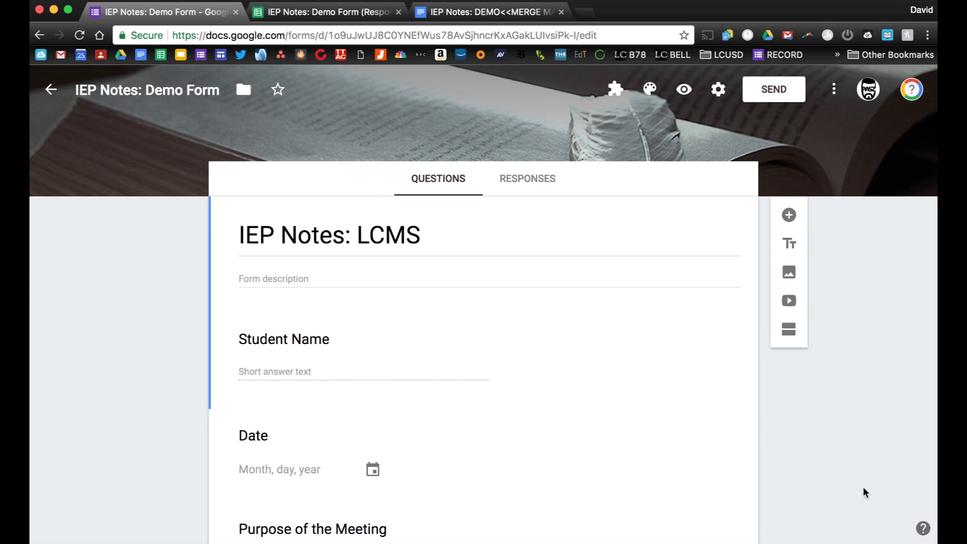
# Scroll through the Student Name, Date, Purpose of the Meeting and Attendance questions.
pyautogui.scroll(-3, 863, 492)
pyautogui.scroll(3, 863, 493)
pyautogui.scroll(-3, 300, 197)
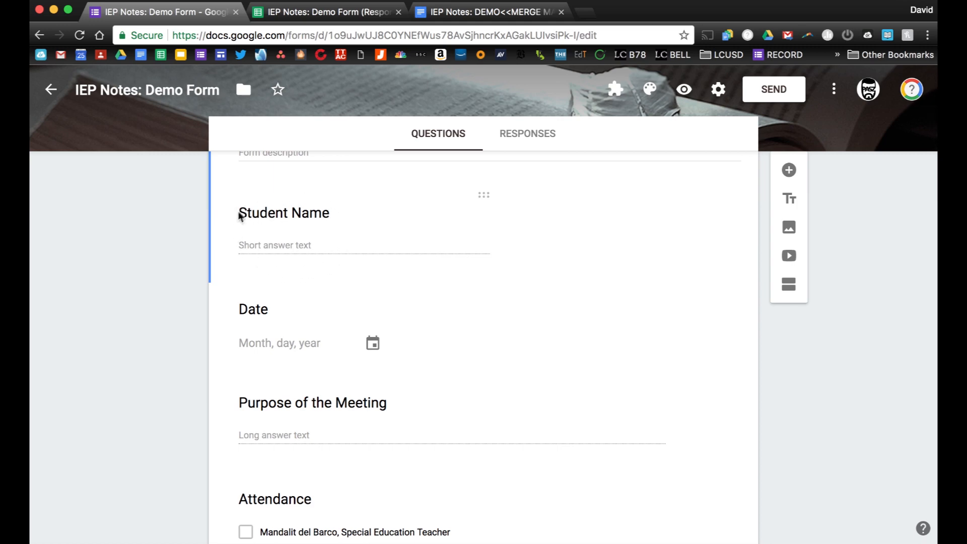
pyautogui.scroll(-2, 247, 240)
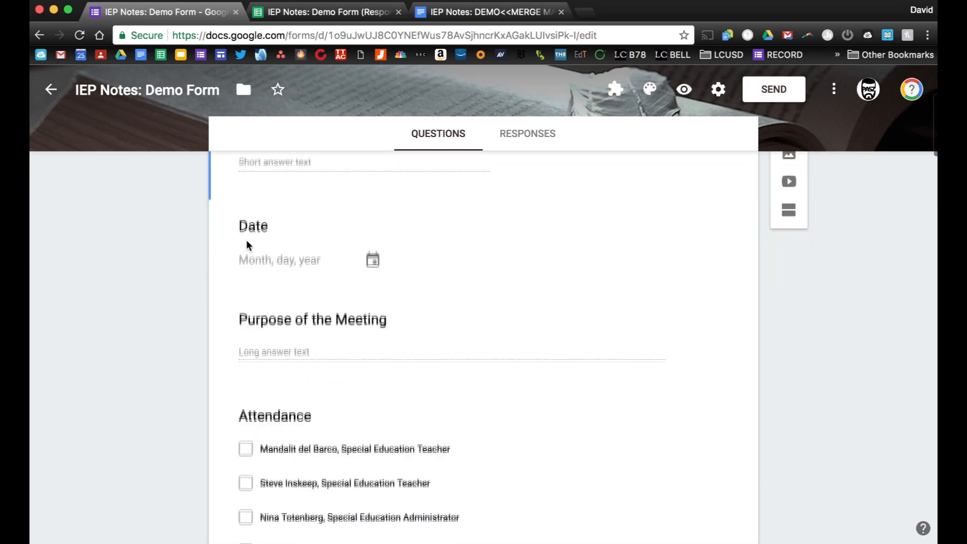
pyautogui.click(244, 218)
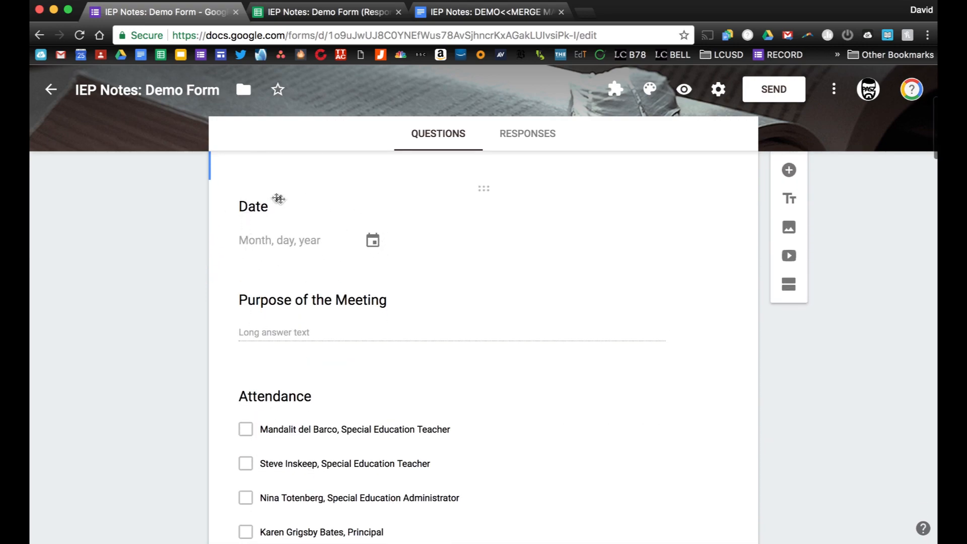
pyautogui.scroll(-2, 291, 205)
pyautogui.scroll(-1, 291, 201)
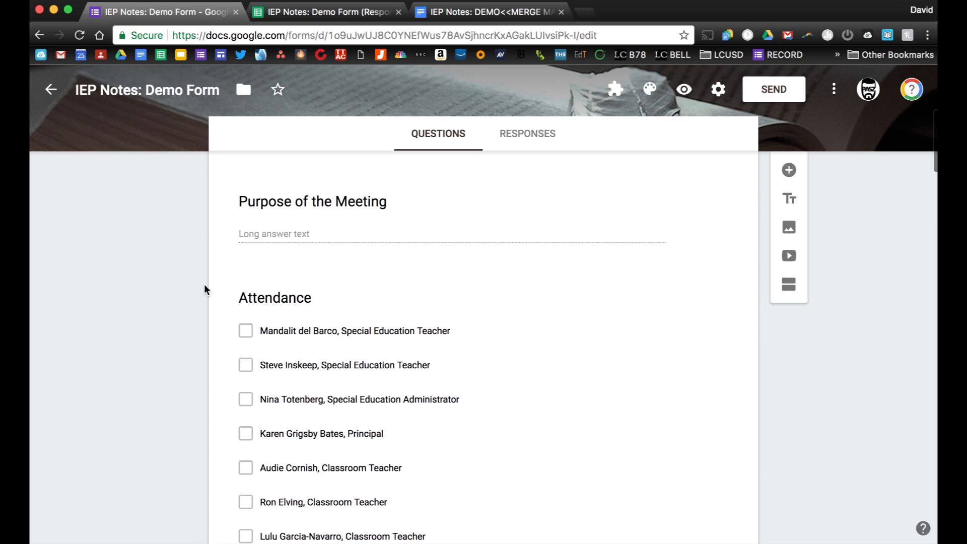
pyautogui.scroll(-3, 205, 288)
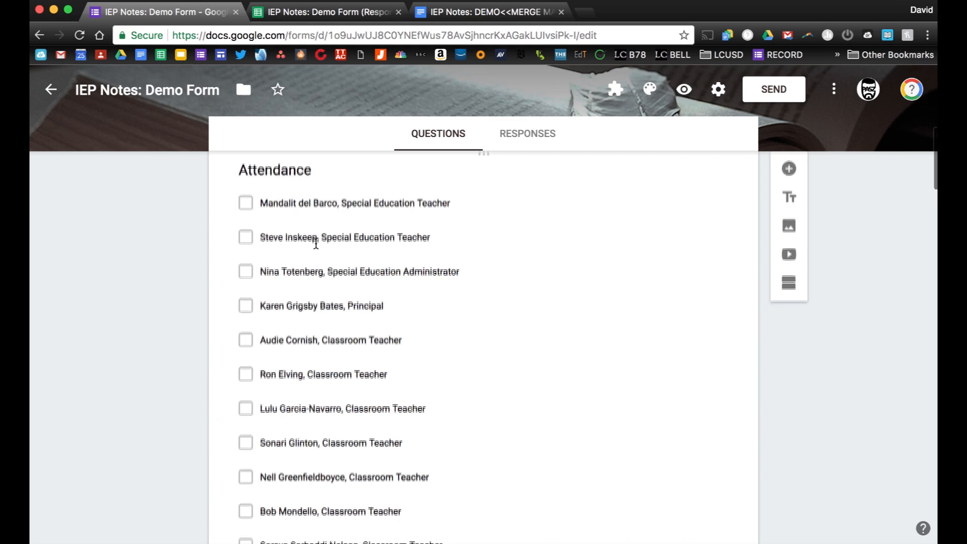
pyautogui.scroll(-1, 318, 246)
pyautogui.click(325, 217)
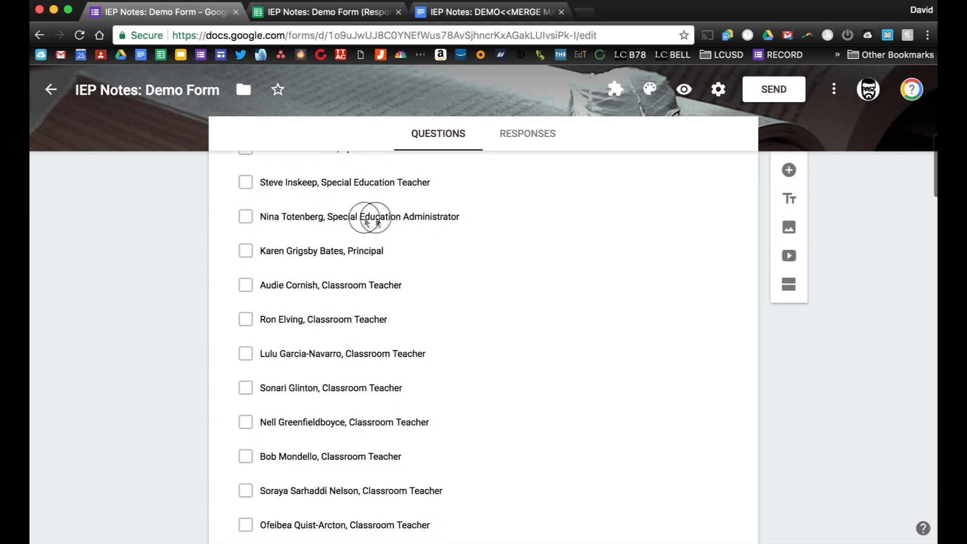
pyautogui.click(346, 262)
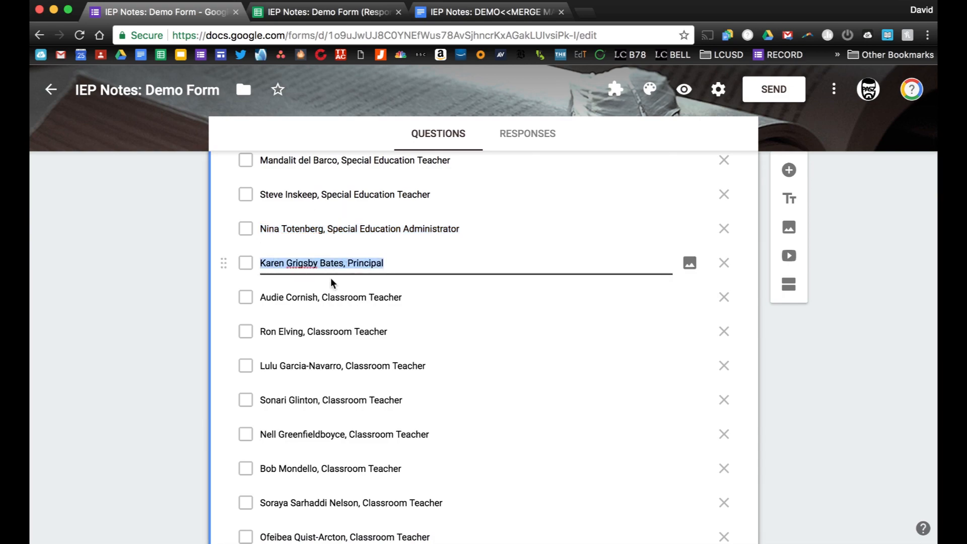
pyautogui.scroll(-3, 330, 283)
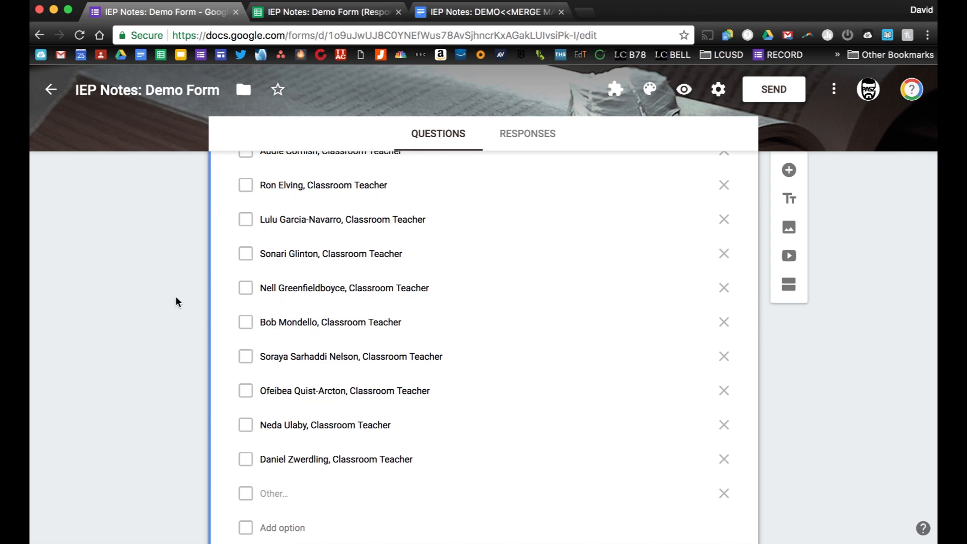
pyautogui.scroll(4, 176, 297)
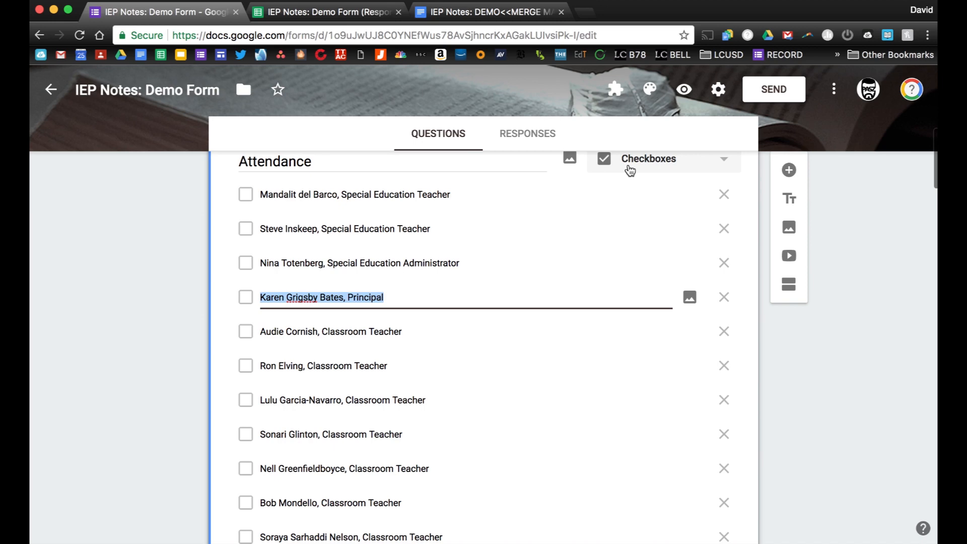
pyautogui.scroll(-3, 833, 391)
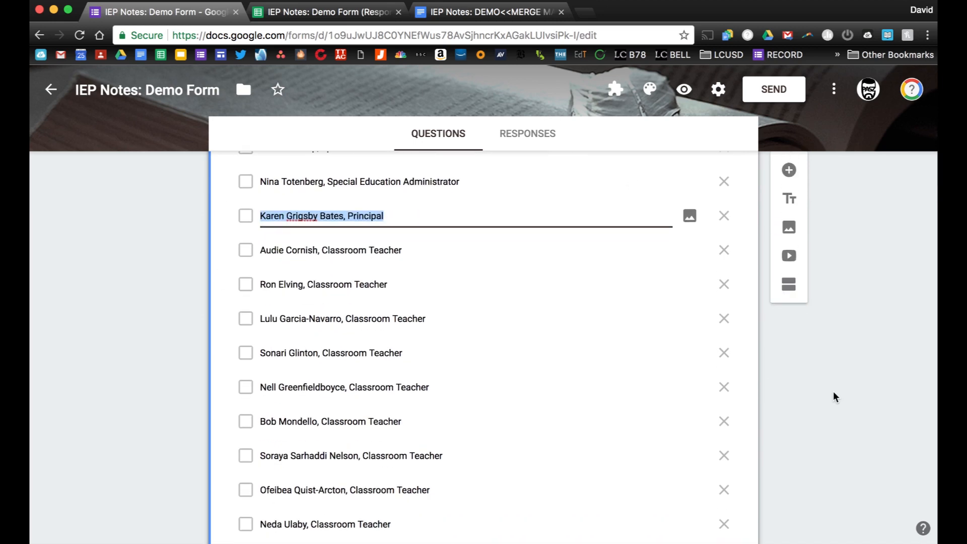
pyautogui.scroll(-6, 834, 392)
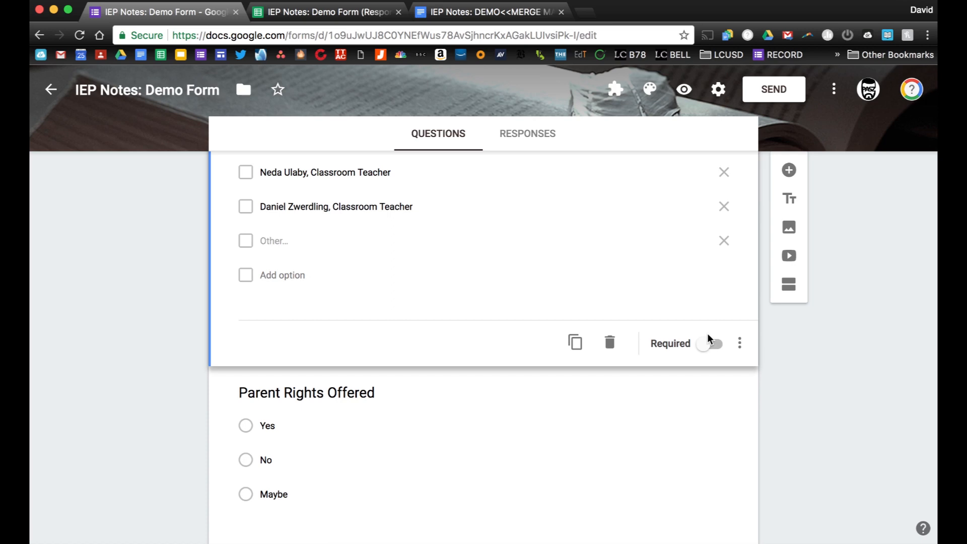
pyautogui.scroll(-3, 157, 409)
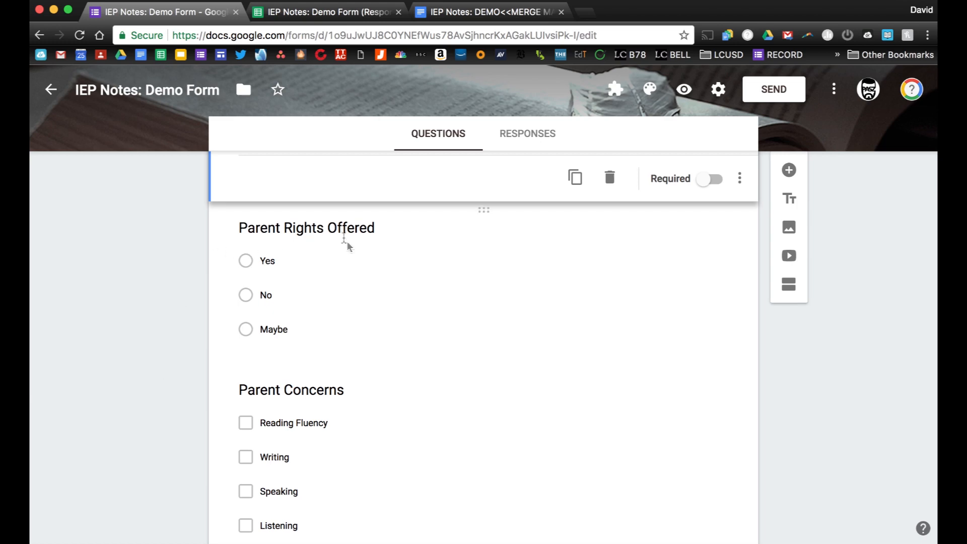
pyautogui.scroll(-4, 156, 359)
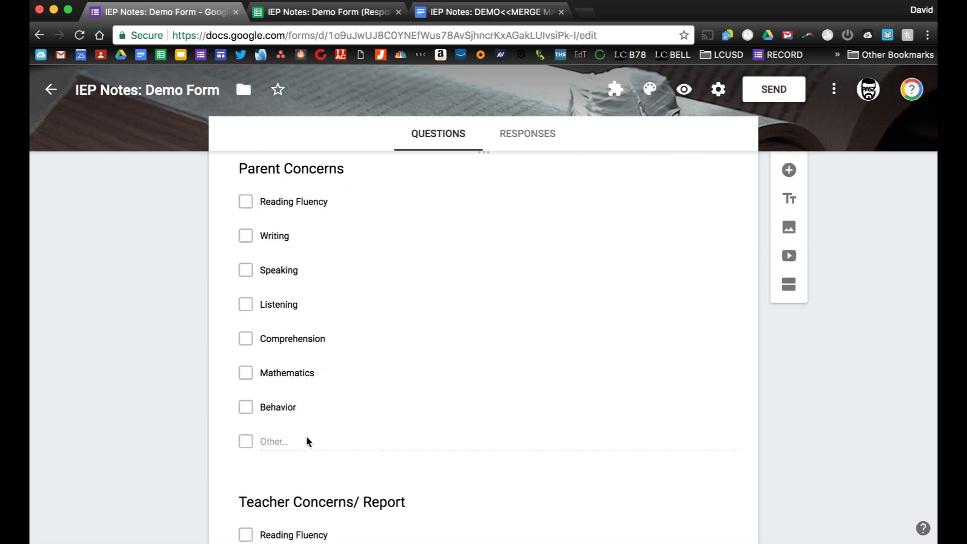
pyautogui.scroll(-5, 184, 423)
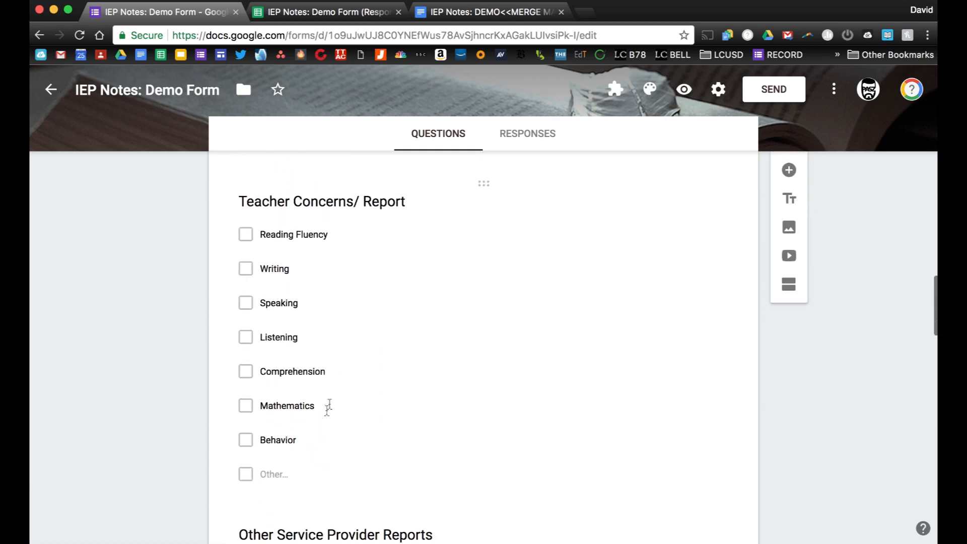
pyautogui.scroll(-5, 181, 302)
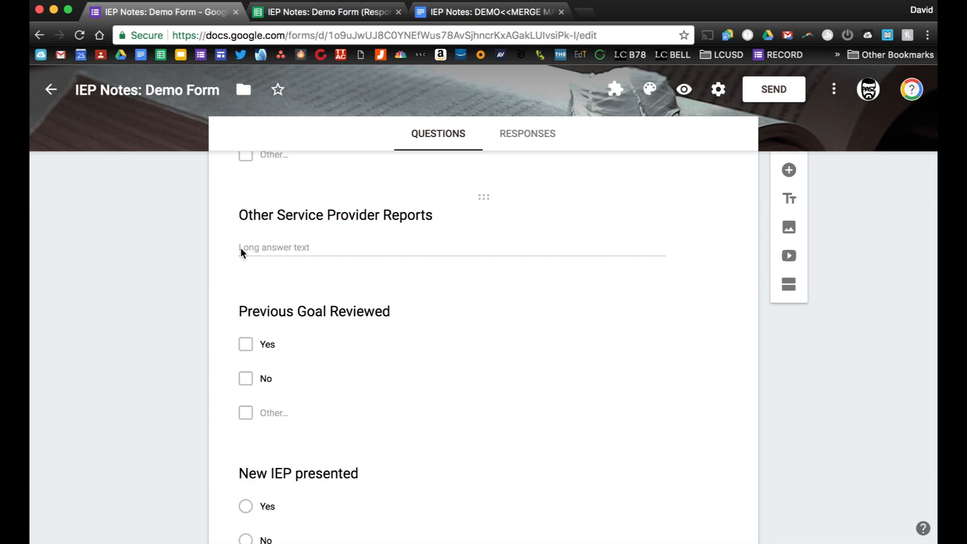
pyautogui.scroll(-3, 240, 247)
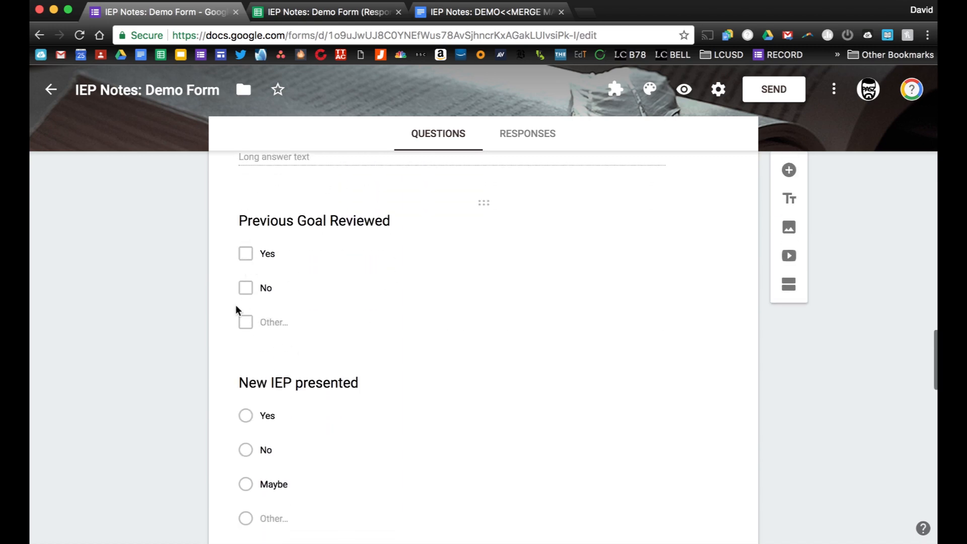
pyautogui.scroll(-3, 149, 304)
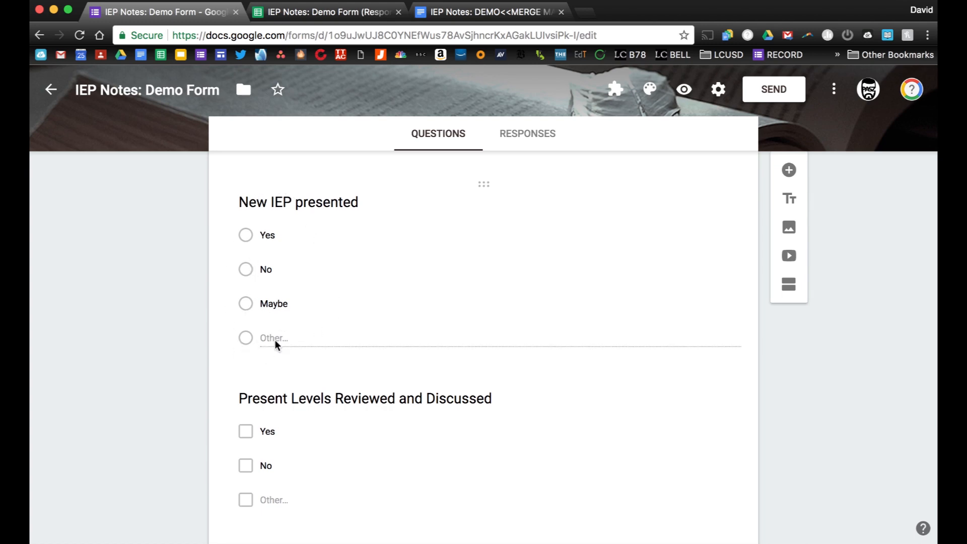
pyautogui.scroll(-4, 275, 344)
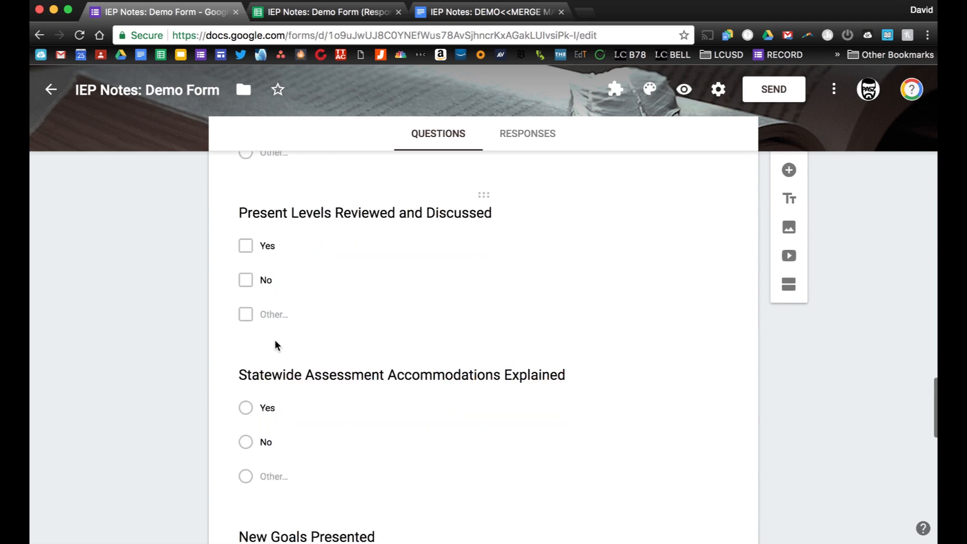
pyautogui.scroll(-3, 275, 344)
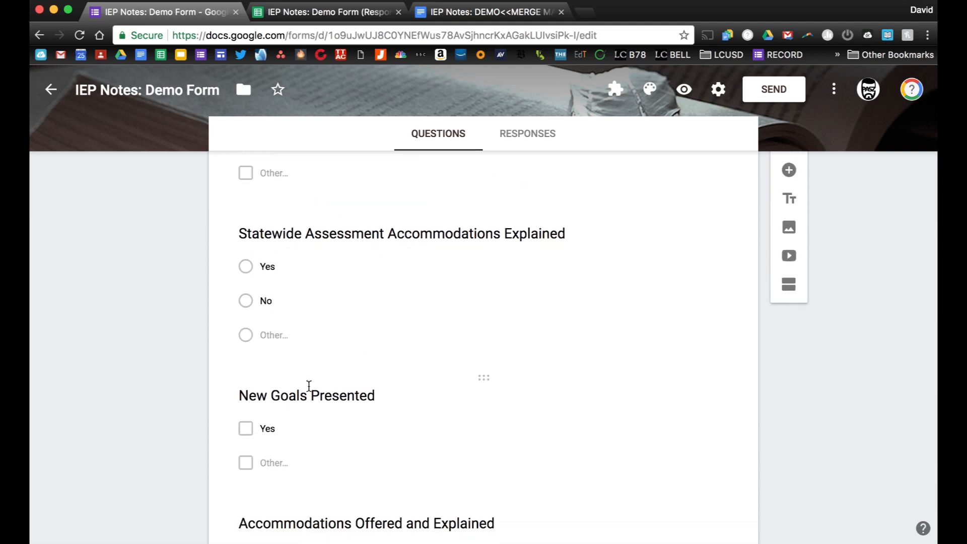
pyautogui.scroll(-3, 309, 386)
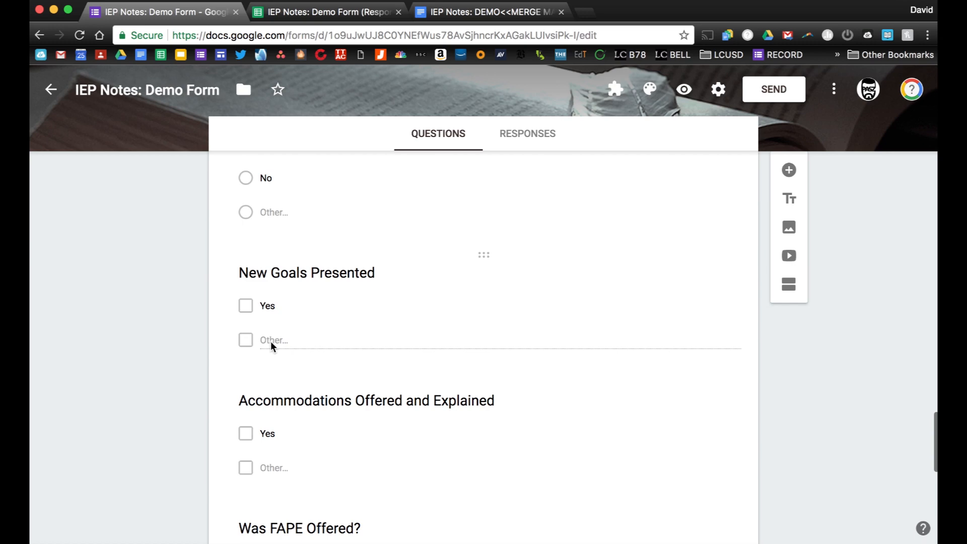
pyautogui.scroll(-5, 271, 341)
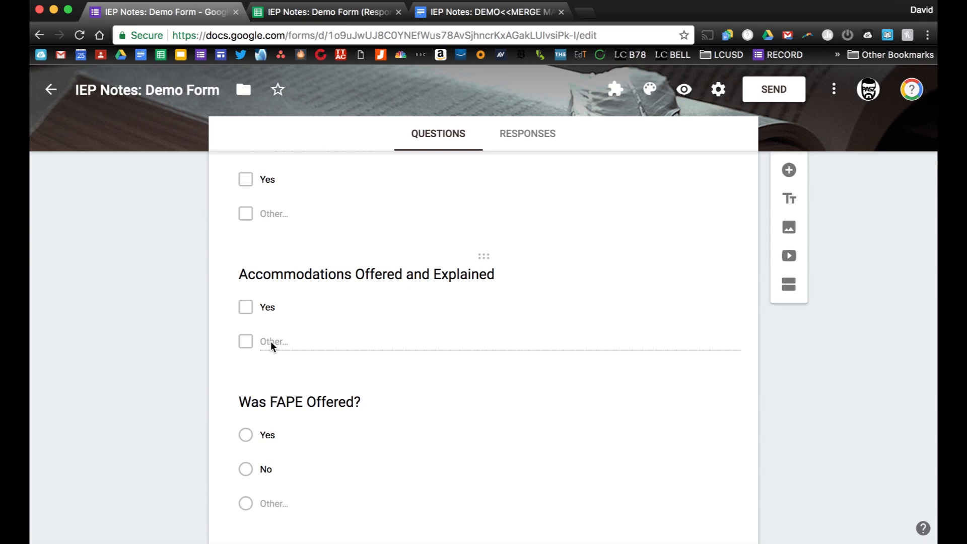
pyautogui.scroll(-5, 270, 341)
pyautogui.click(271, 347)
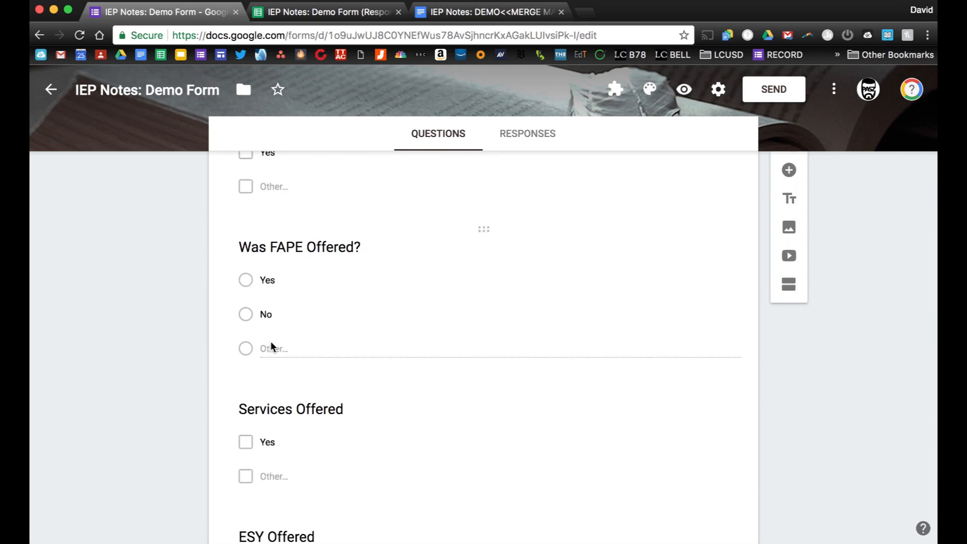
pyautogui.scroll(-2, 271, 347)
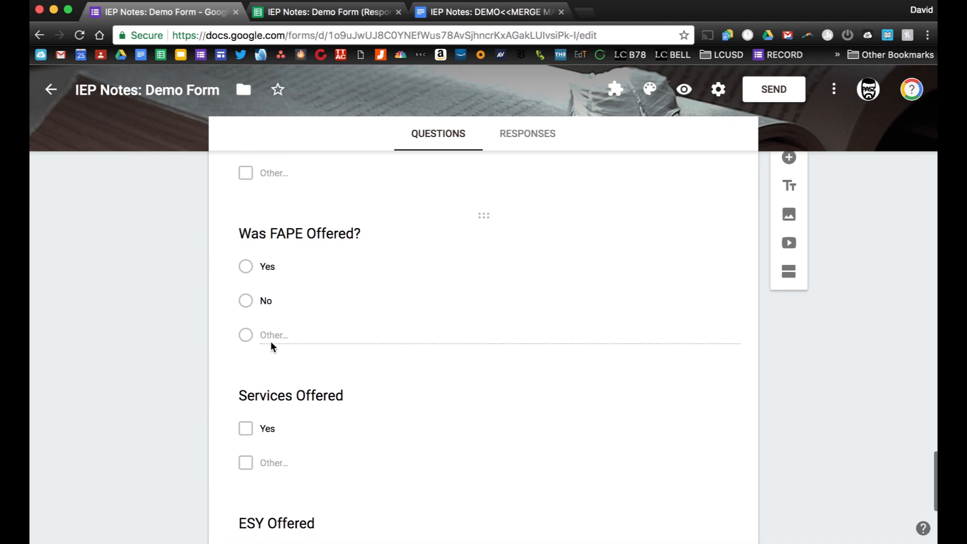
pyautogui.click(271, 346)
pyautogui.scroll(-1, 271, 343)
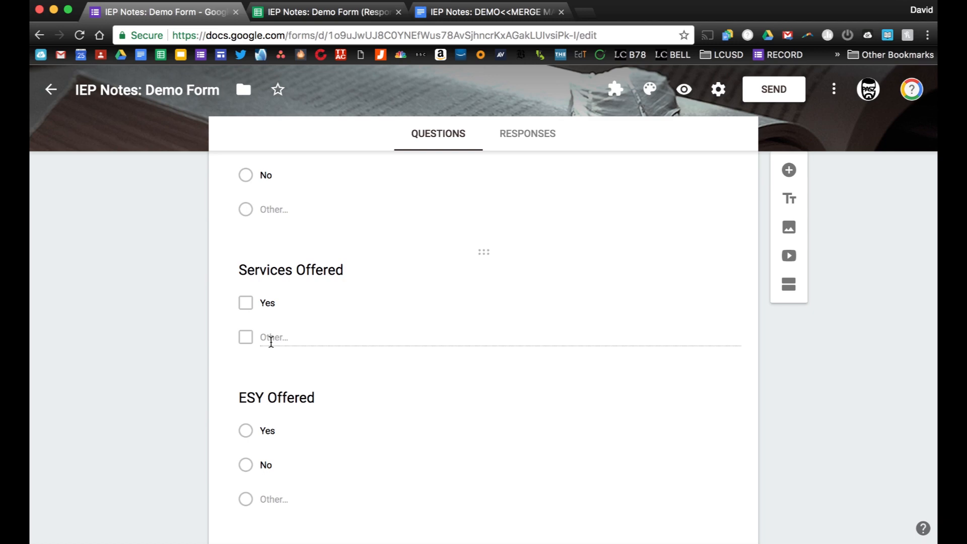
pyautogui.scroll(-3, 271, 342)
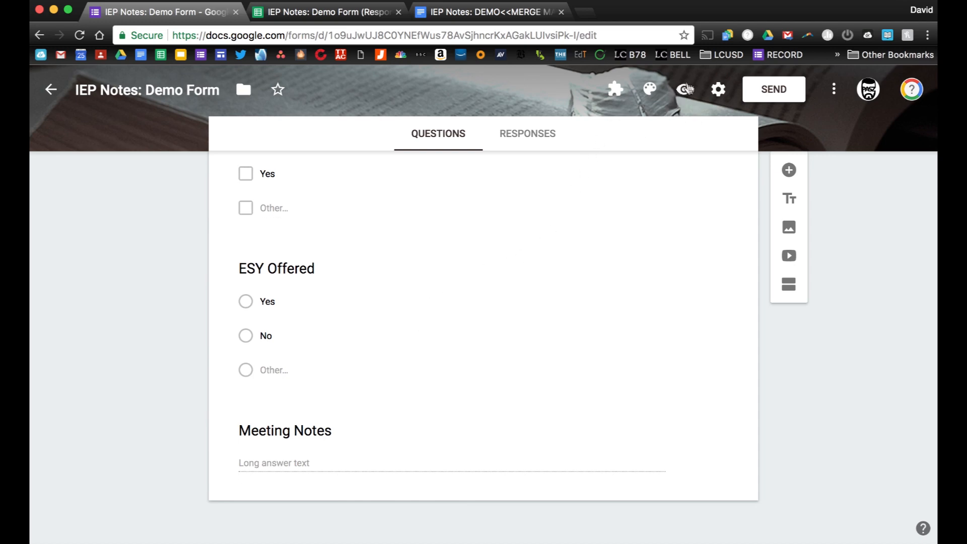
# Preview the form, enter the student's name, and set the meeting date to 09/28/2017.
pyautogui.click(685, 93)
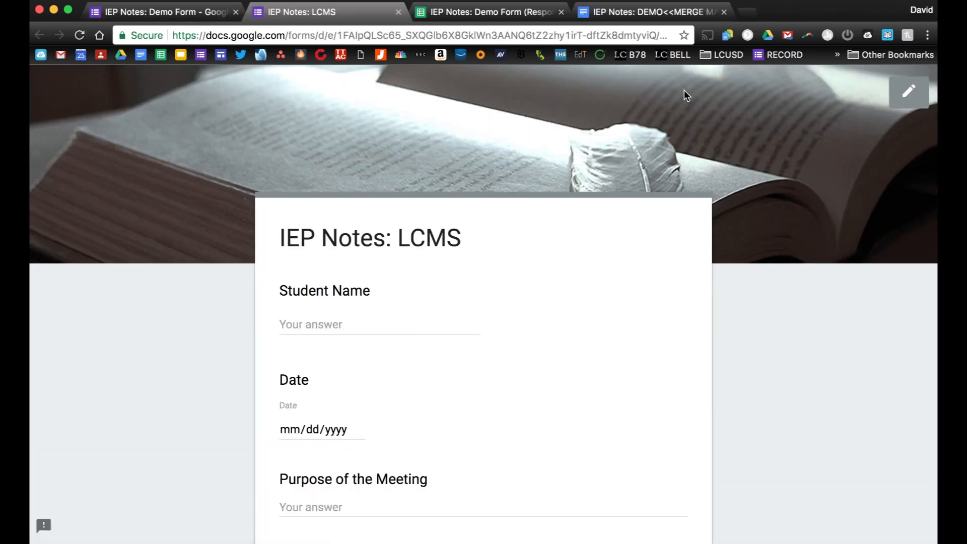
pyautogui.click(309, 324)
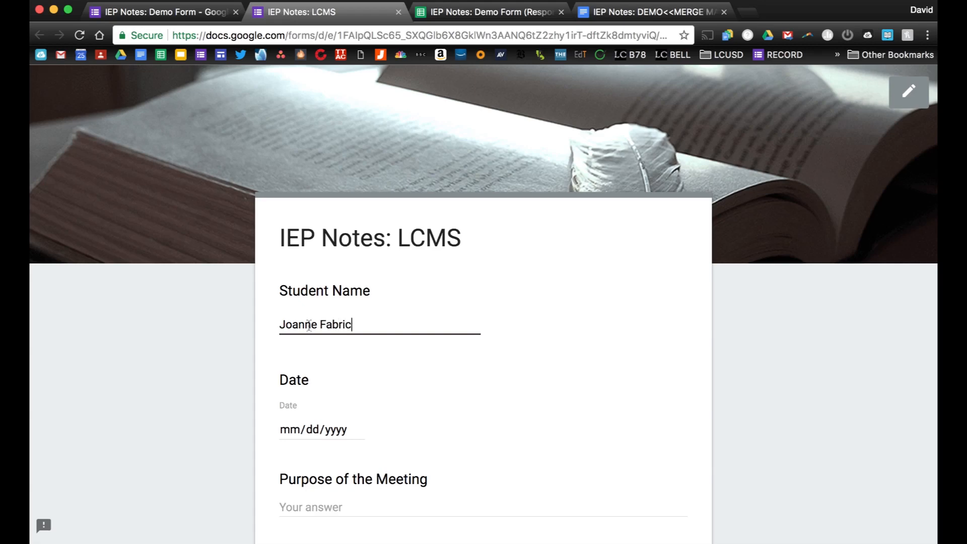
pyautogui.scroll(-3, 328, 418)
pyautogui.click(356, 280)
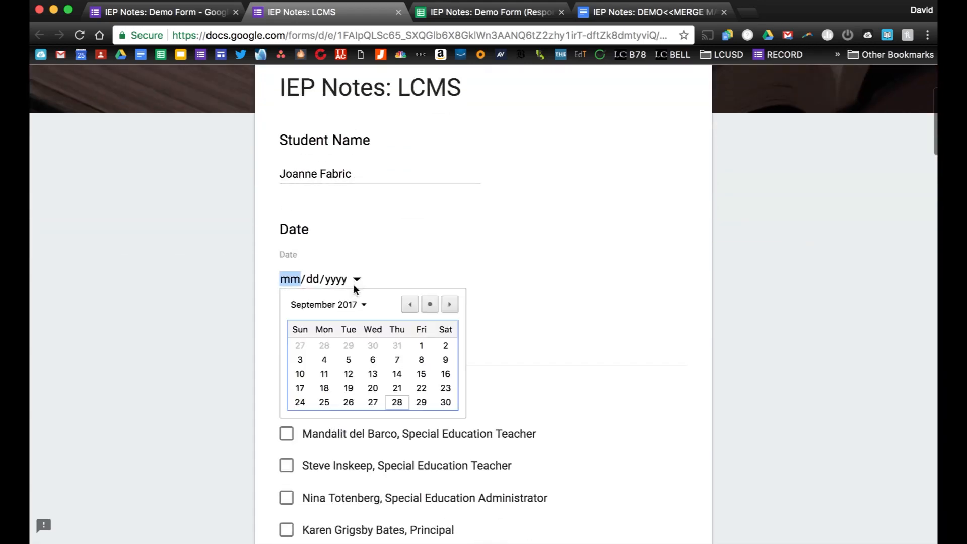
pyautogui.click(397, 402)
# Mark five attendees: a special education teacher, the principal and three classroom teachers.
pyautogui.scroll(-5, 175, 298)
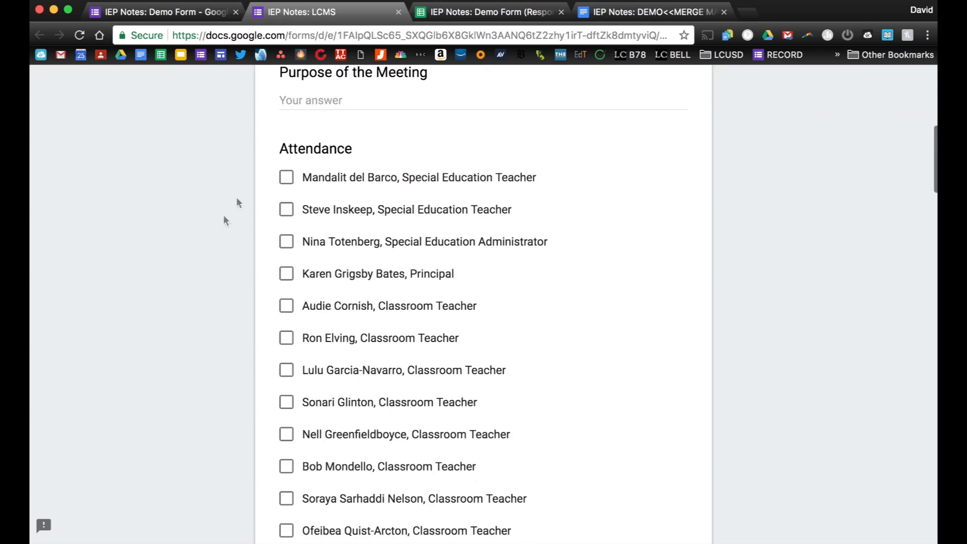
pyautogui.click(287, 210)
pyautogui.click(287, 275)
pyautogui.scroll(-3, 287, 280)
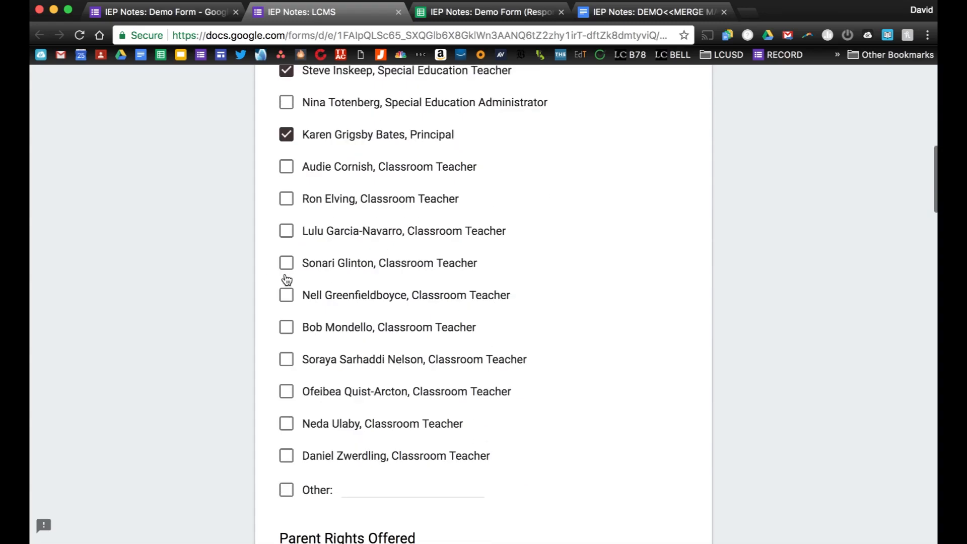
pyautogui.click(285, 266)
pyautogui.click(286, 327)
pyautogui.click(286, 392)
# Answer Yes for Parent Rights Offered and tick Speaking and Listening as parent concerns.
pyautogui.scroll(-2, 233, 393)
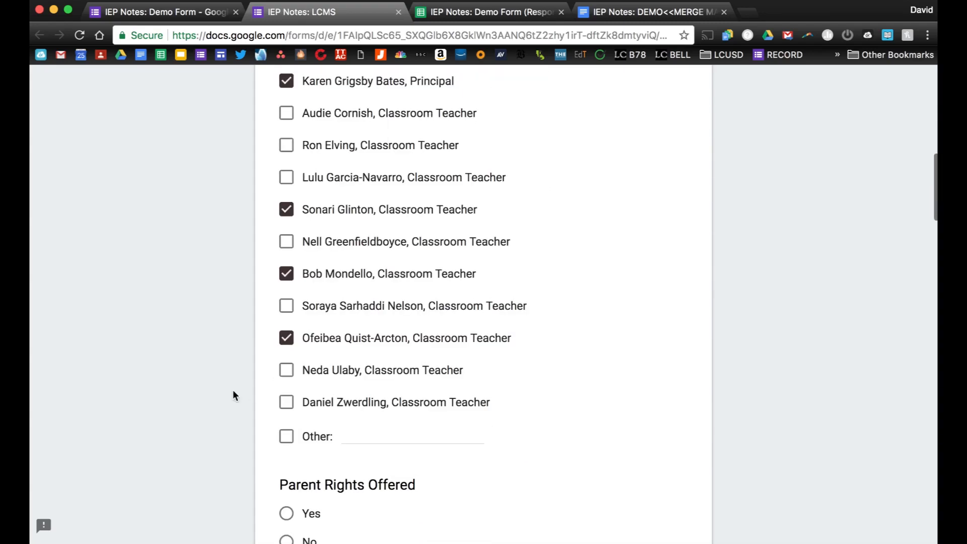
pyautogui.scroll(-7, 233, 391)
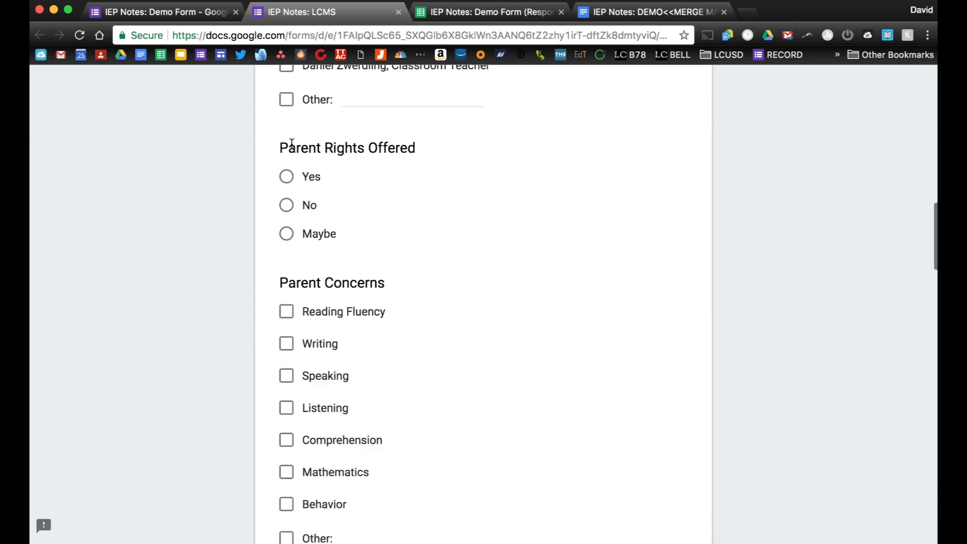
pyautogui.click(286, 176)
pyautogui.scroll(-3, 220, 265)
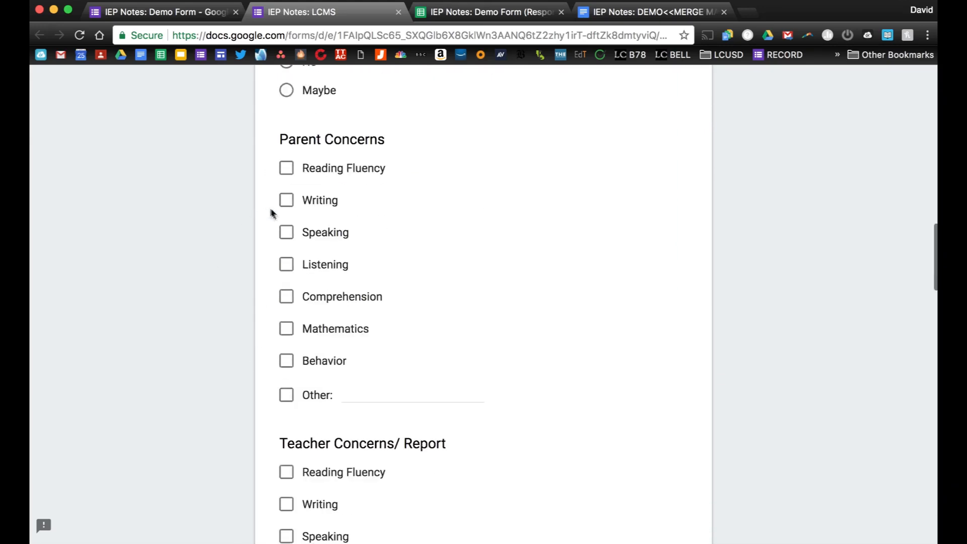
pyautogui.click(286, 232)
pyautogui.click(286, 265)
# Add 'Social Emotional Skill' as an Other parent concern.
pyautogui.click(287, 395)
pyautogui.write('Soci')
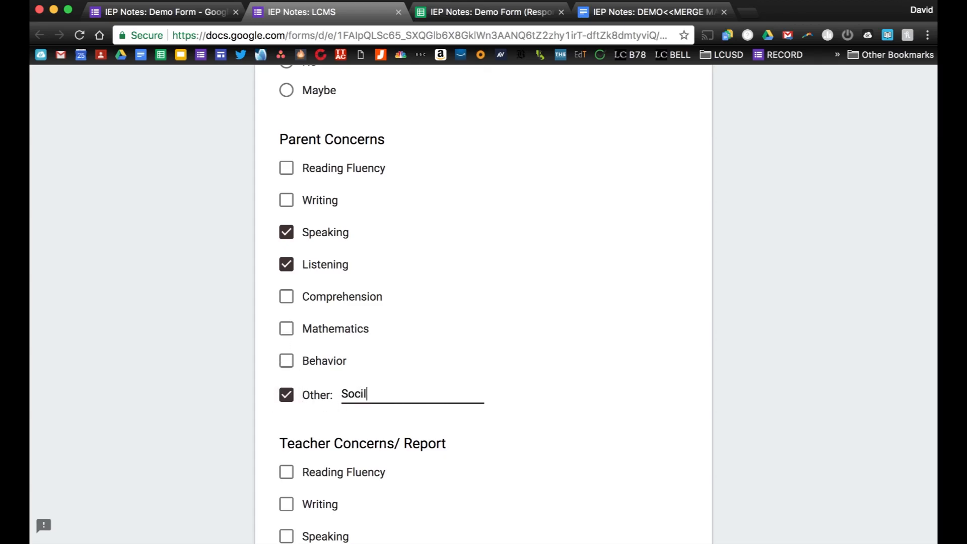
pyautogui.write('al Emotional Skills')
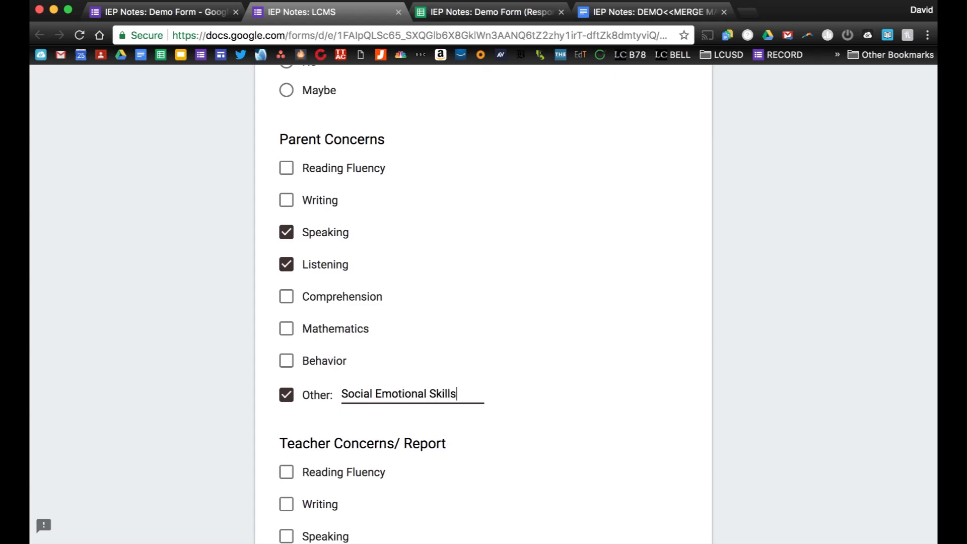
pyautogui.scroll(-5, 222, 345)
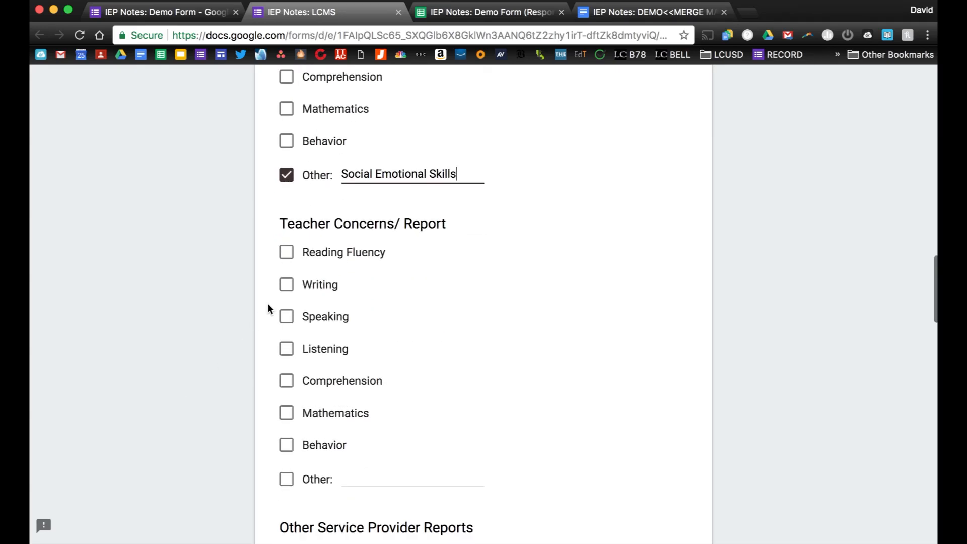
pyautogui.scroll(1, 286, 348)
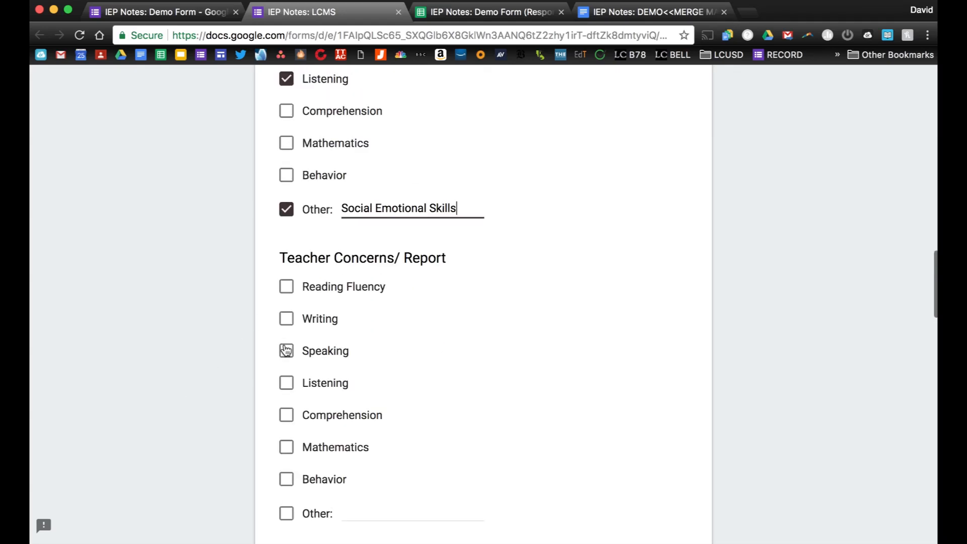
# Tick Listening and Reading Fluency as teacher concerns and fill in Other Service Provider Reports.
pyautogui.click(286, 382)
pyautogui.click(283, 292)
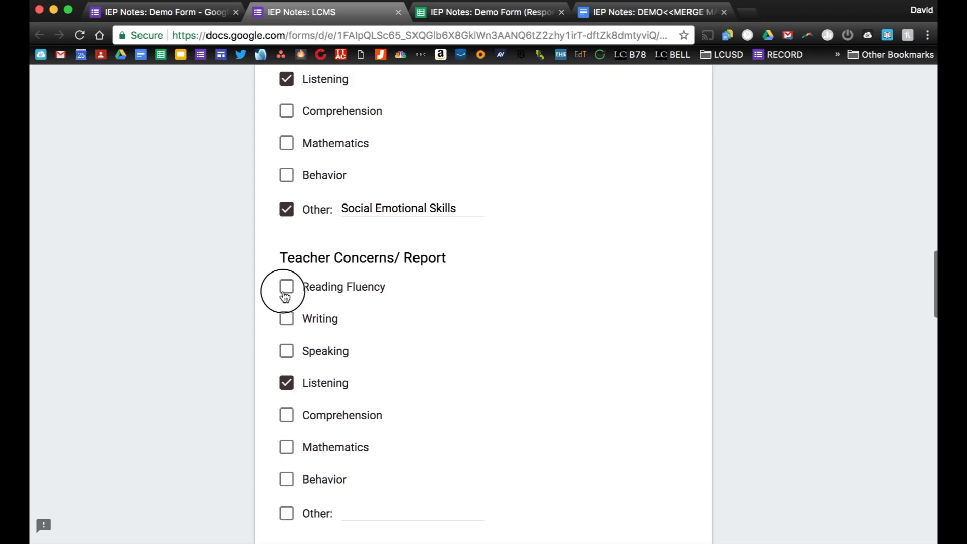
pyautogui.scroll(-5, 261, 307)
pyautogui.click(292, 348)
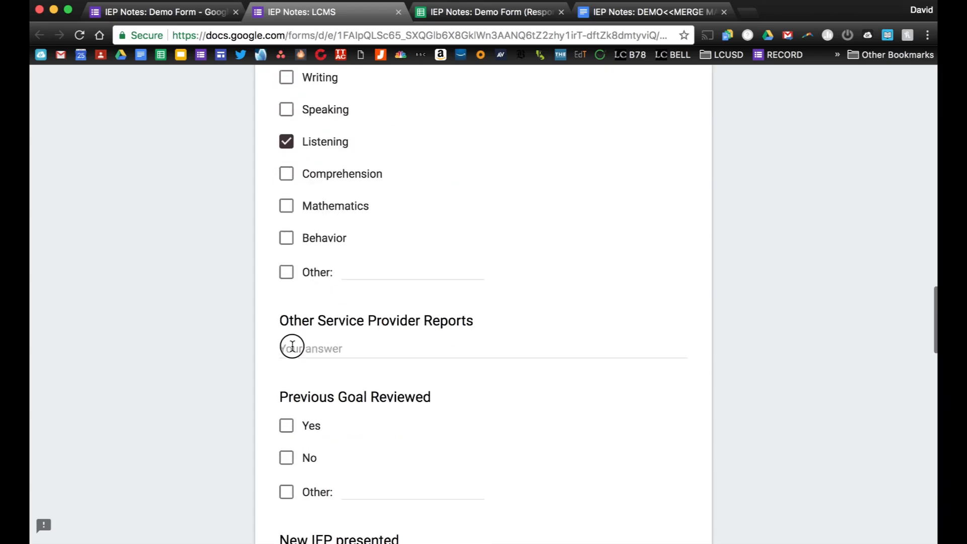
pyautogui.write('PT>>>  OT>>>')
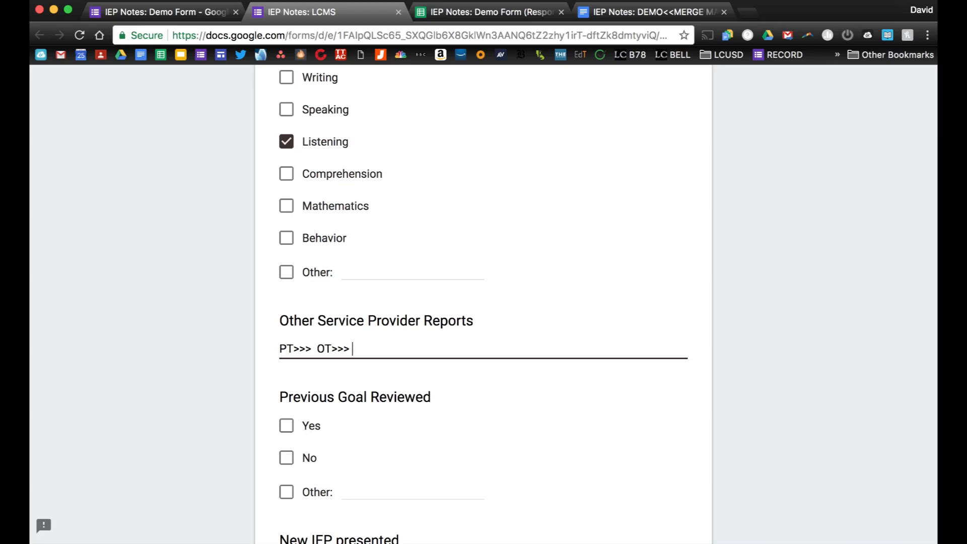
pyautogui.scroll(-2, 484, 302)
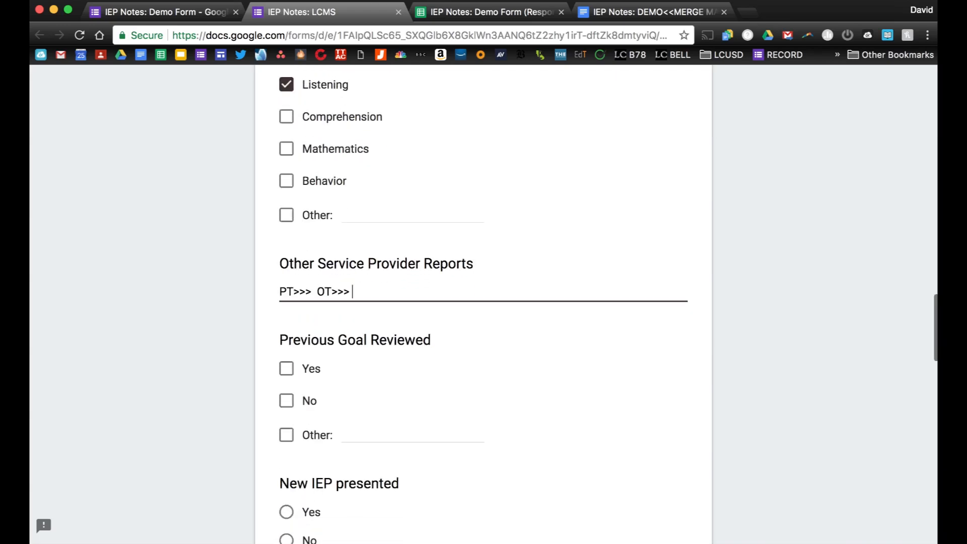
pyautogui.scroll(-5, 210, 292)
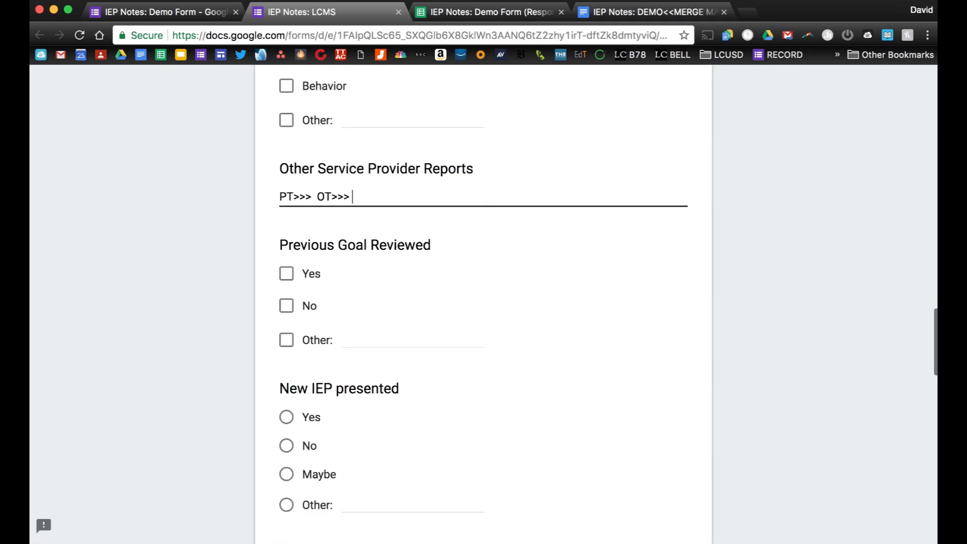
# Answer Previous Goal Reviewed Yes, New IEP No, Present Levels Yes, assessment accommodations Yes.
pyautogui.click(286, 237)
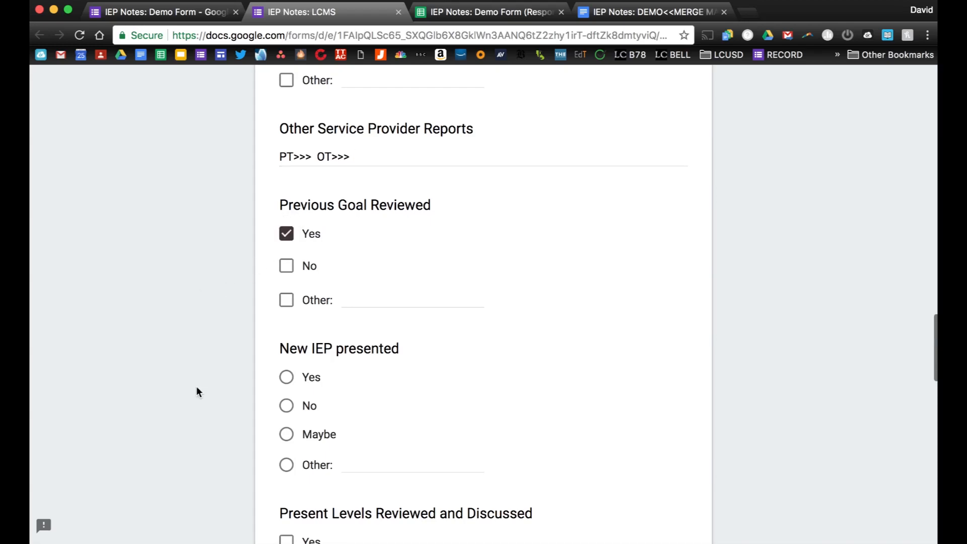
pyautogui.scroll(-3, 196, 388)
pyautogui.click(287, 322)
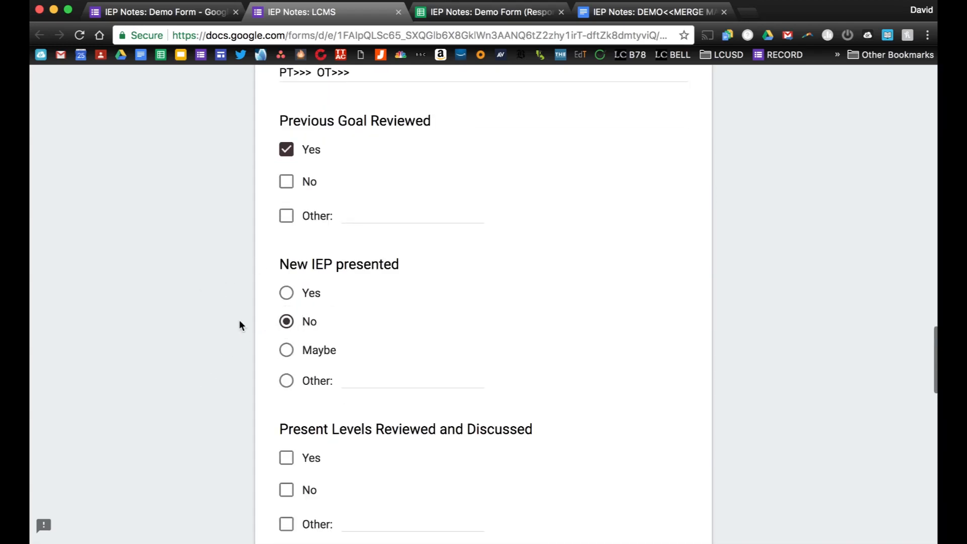
pyautogui.scroll(-8, 239, 325)
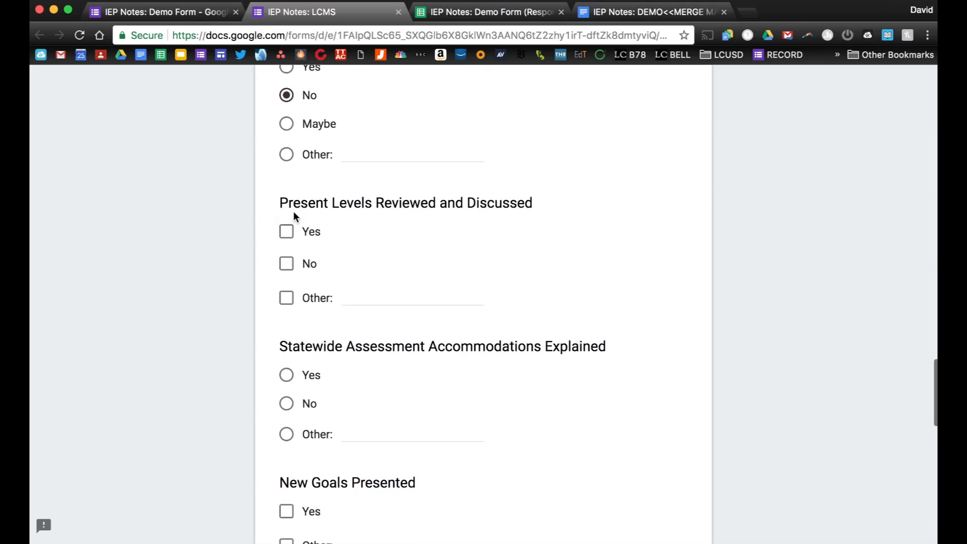
pyautogui.click(288, 233)
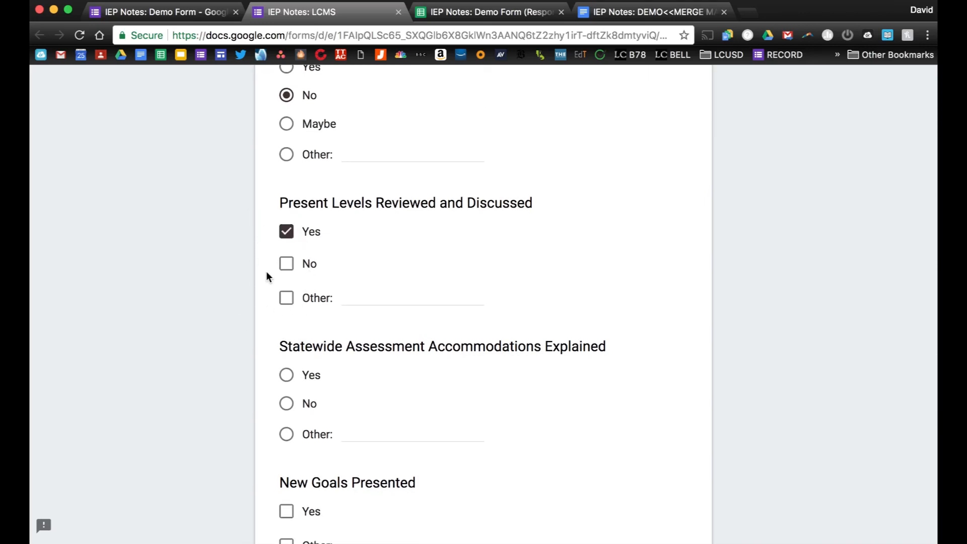
pyautogui.scroll(-5, 266, 271)
pyautogui.click(286, 241)
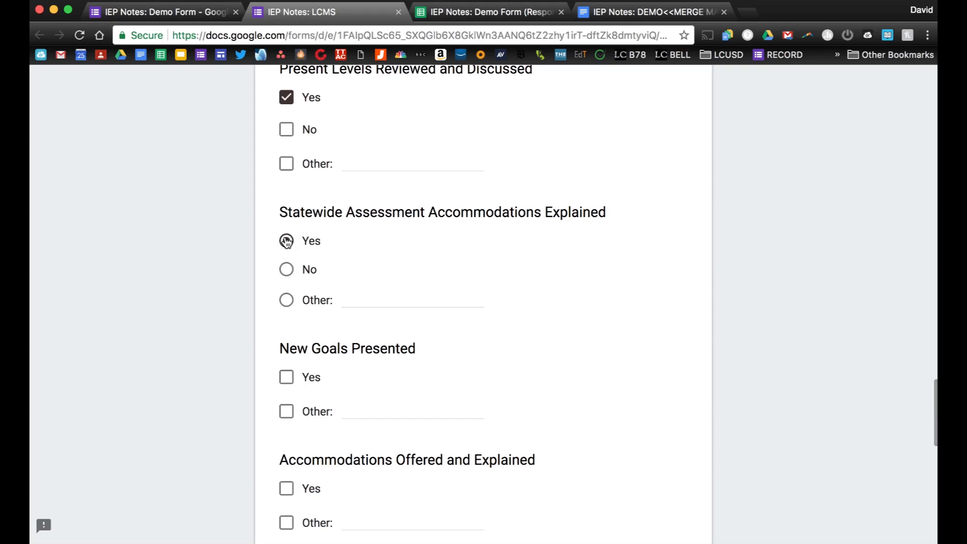
pyautogui.scroll(-5, 287, 239)
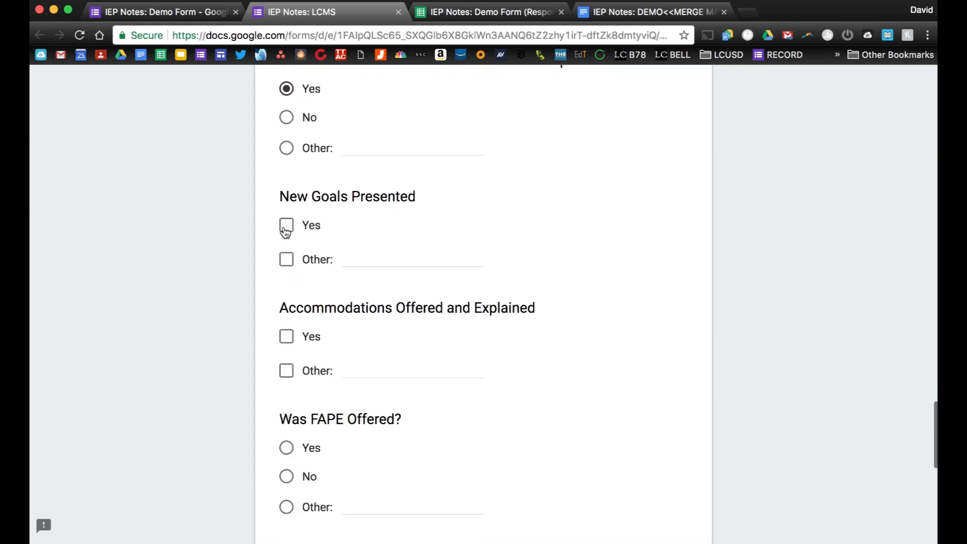
# Answer Yes for New Goals Presented, Accommodations Offered and Was FAPE Offered.
pyautogui.click(285, 227)
pyautogui.scroll(-1, 237, 258)
pyautogui.scroll(-2, 236, 252)
pyautogui.click(285, 203)
pyautogui.scroll(-1, 254, 252)
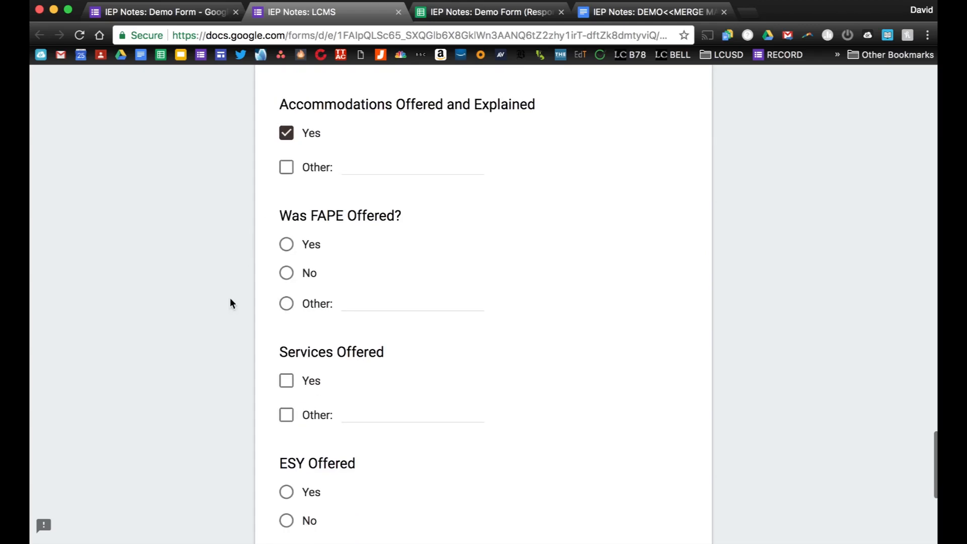
pyautogui.click(286, 247)
pyautogui.scroll(-3, 246, 297)
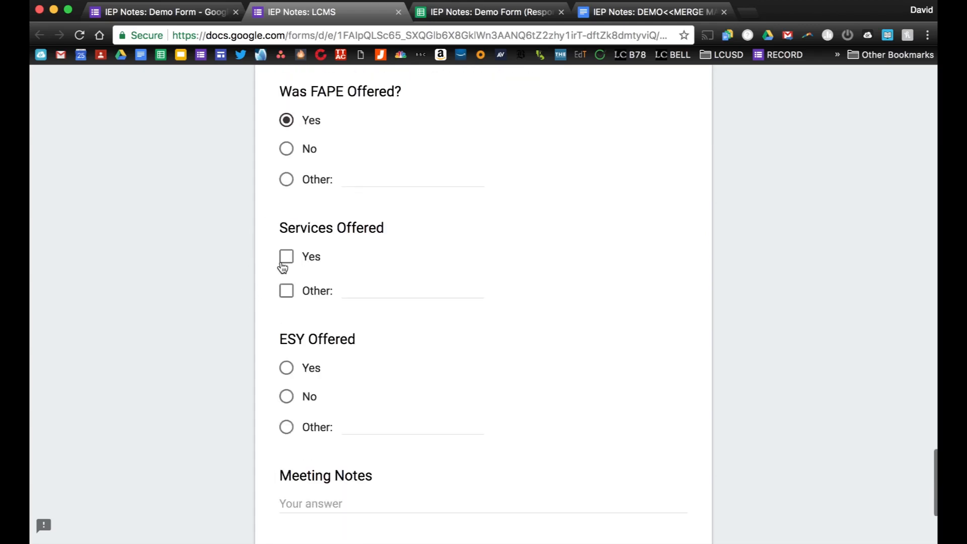
# Set Services Offered to Other 'Not at this time' and ESY Offered to No.
pyautogui.click(286, 291)
pyautogui.write('Not at this time')
pyautogui.scroll(-3, 261, 306)
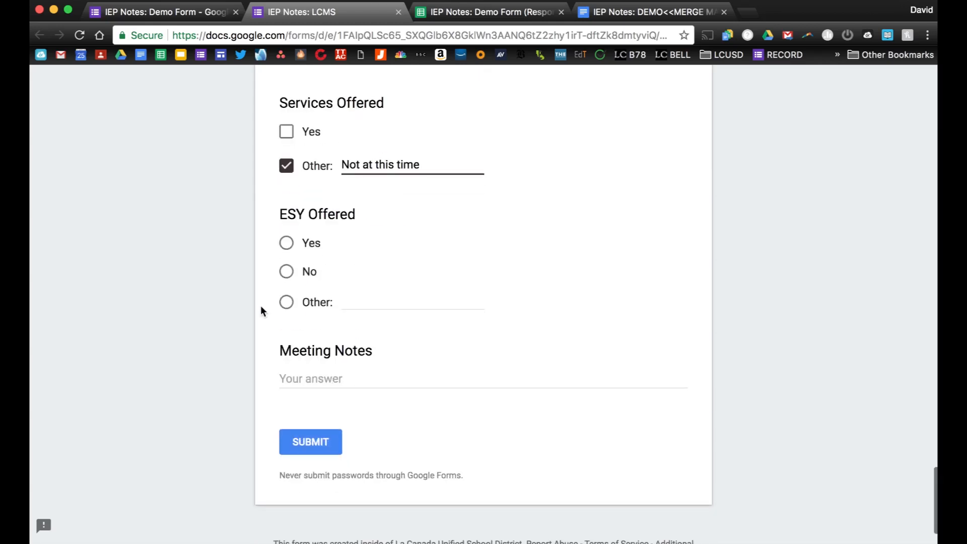
pyautogui.click(287, 272)
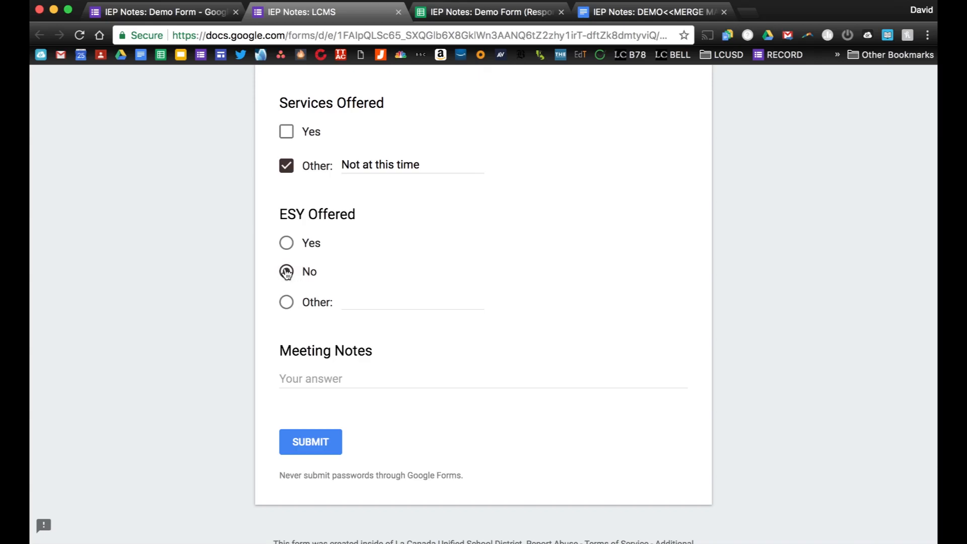
# Fill Meeting Notes with repeated 'I could type a lot of notes', submit, and view responses.
pyautogui.click(312, 373)
pyautogui.write('I could typ')
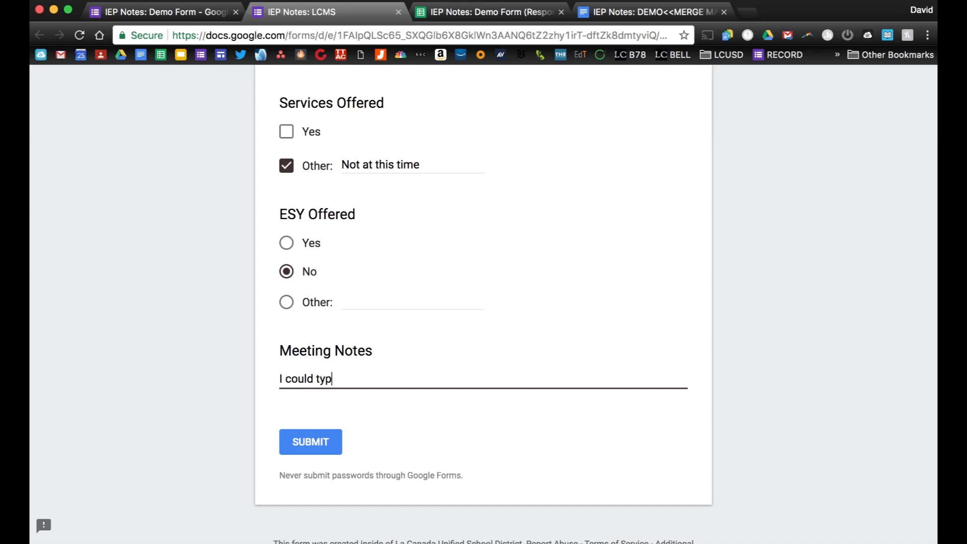
pyautogui.write('e a lot of notes')
pyautogui.moveTo(409, 380); pyautogui.dragTo(272, 383)
pyautogui.press('super+c')
pyautogui.click(414, 381)
pyautogui.press('super+v')
pyautogui.press('super+v')
pyautogui.press('super+v')
pyautogui.press('super+v')
pyautogui.press('super+v')
pyautogui.press('super+v')
pyautogui.press('super+v')
pyautogui.press('super+v')
pyautogui.press('super+v')
pyautogui.press('super+v')
pyautogui.press('super+v')
pyautogui.press('super+v')
pyautogui.press('super+v')
pyautogui.press('super+v')
pyautogui.press('super+v')
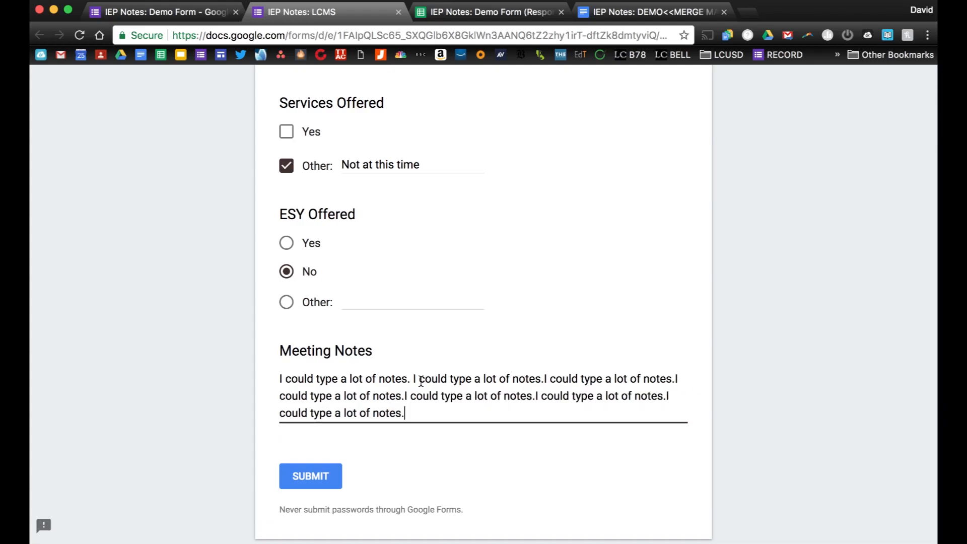
pyautogui.press('super+v')
pyautogui.press('super+v')
pyautogui.press('super+v')
pyautogui.press('super+v')
pyautogui.press('super+v')
pyautogui.press('super+v')
pyautogui.press('super+v')
pyautogui.press('super+v')
pyautogui.press('super+v')
pyautogui.press('super+v')
pyautogui.press('super+v')
pyautogui.press('super+v')
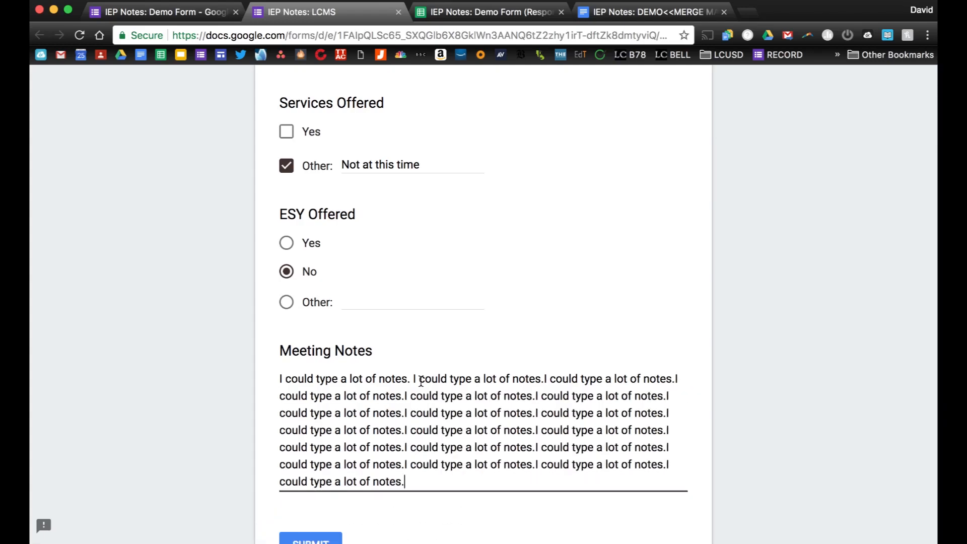
pyautogui.press('super+v')
pyautogui.press('super+v')
pyautogui.press('super+v')
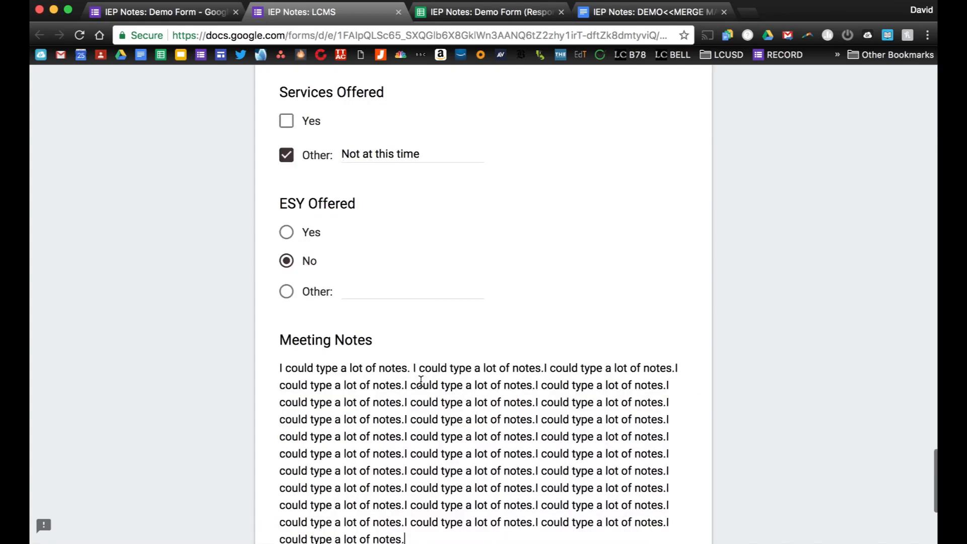
pyautogui.press('super+v')
pyautogui.press('super+v')
pyautogui.press('super+v')
pyautogui.press('super+v')
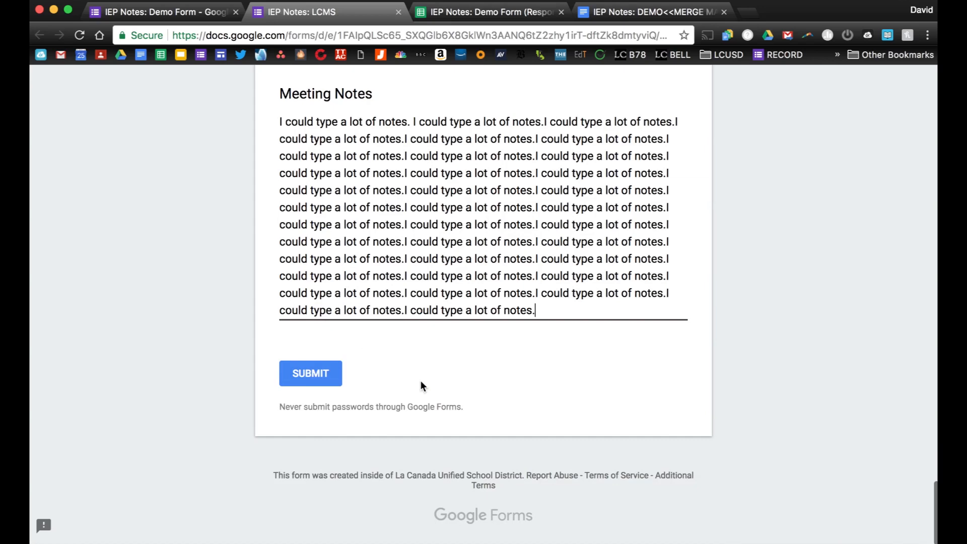
pyautogui.click(306, 374)
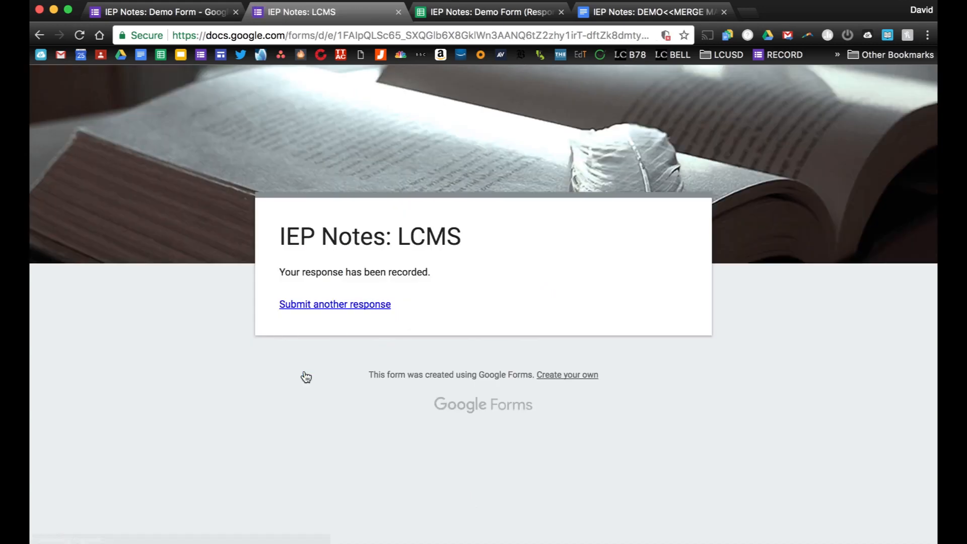
pyautogui.click(435, 13)
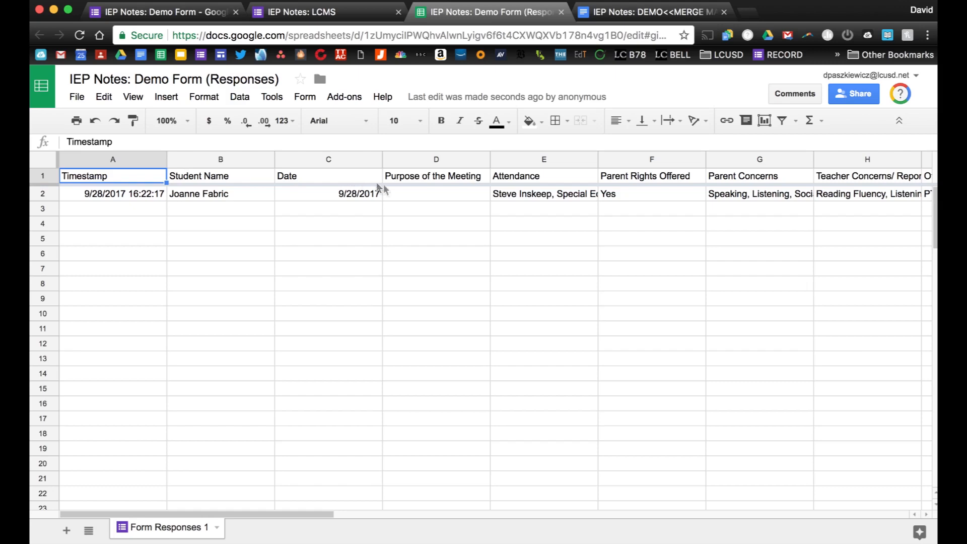
# Enter 'Trienniel Update' in the Purpose of the Meeting cell D2.
pyautogui.click(413, 195)
pyautogui.doubleClick(413, 193)
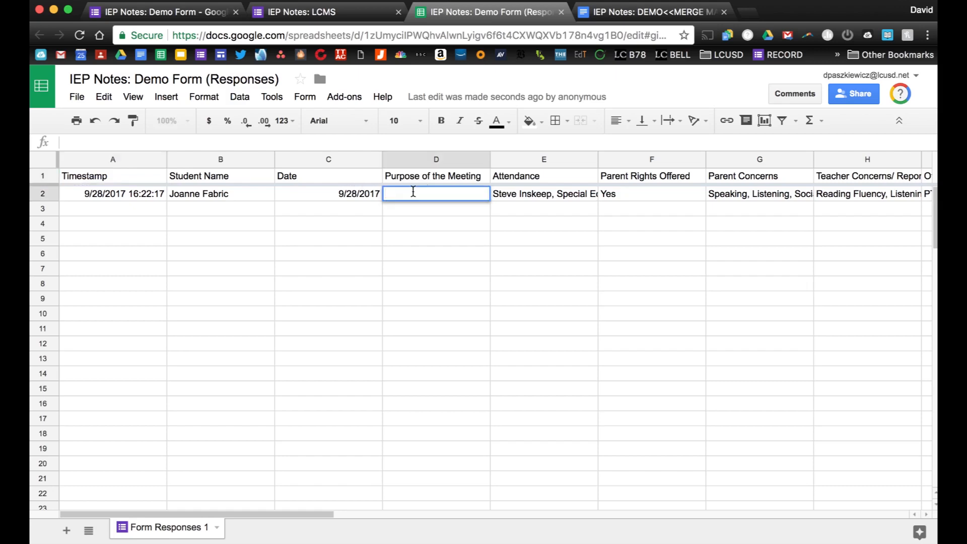
pyautogui.write('Trienniel Update')
pyautogui.press('Tab')
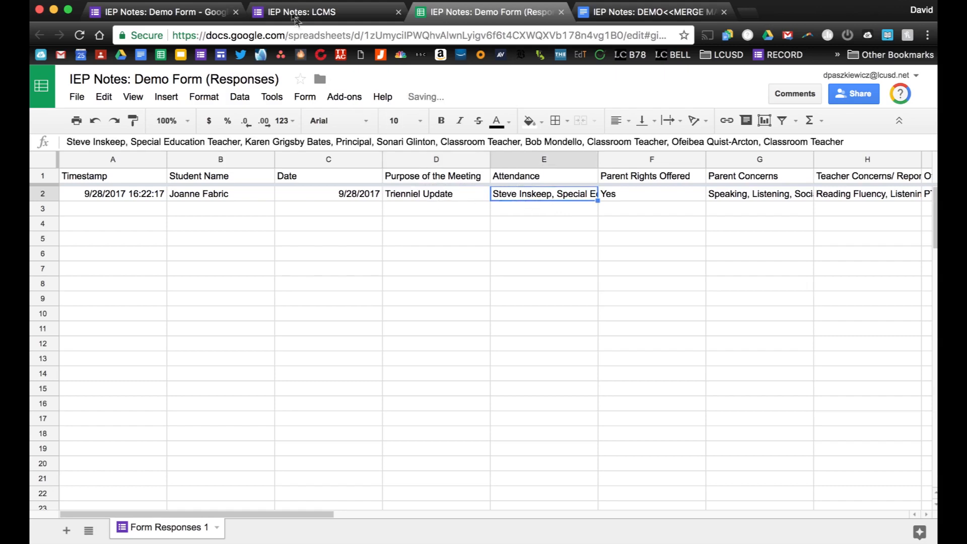
pyautogui.click(302, 11)
pyautogui.click(433, 11)
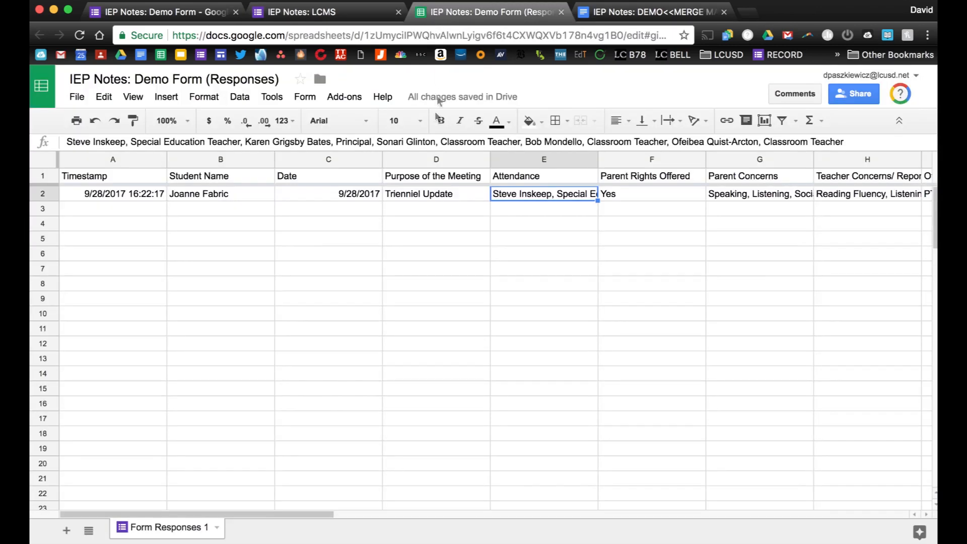
pyautogui.click(436, 194)
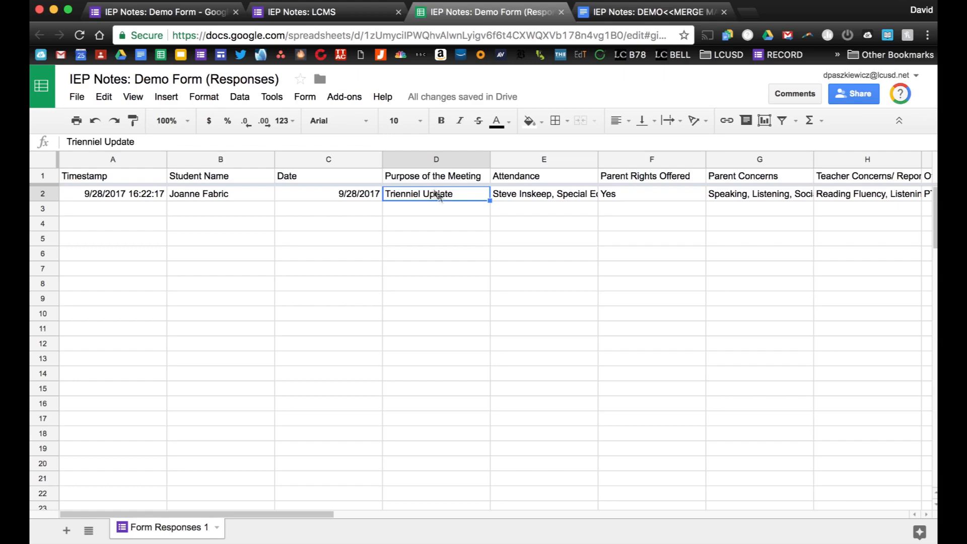
pyautogui.click(511, 159)
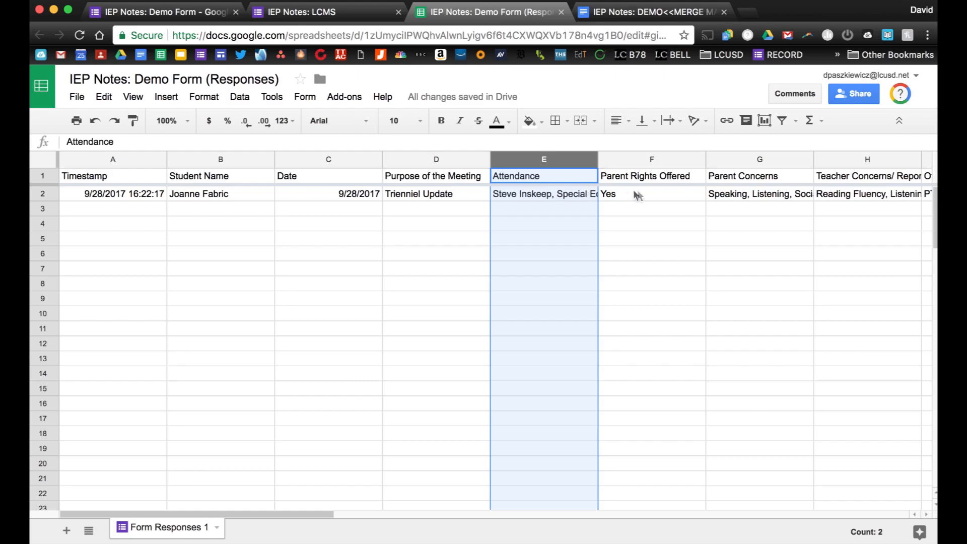
# Set the Attendance column E to wrap its text.
pyautogui.click(523, 161)
pyautogui.click(670, 121)
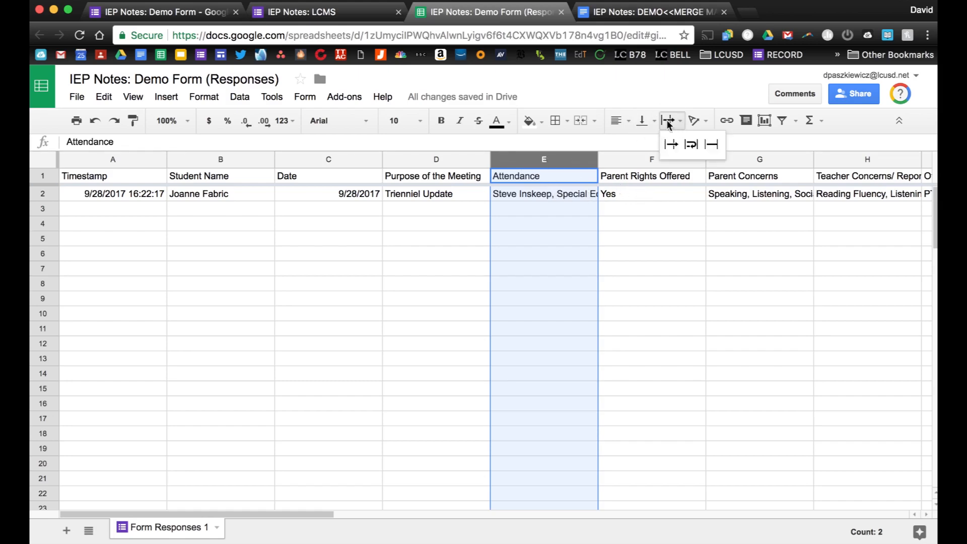
pyautogui.click(689, 141)
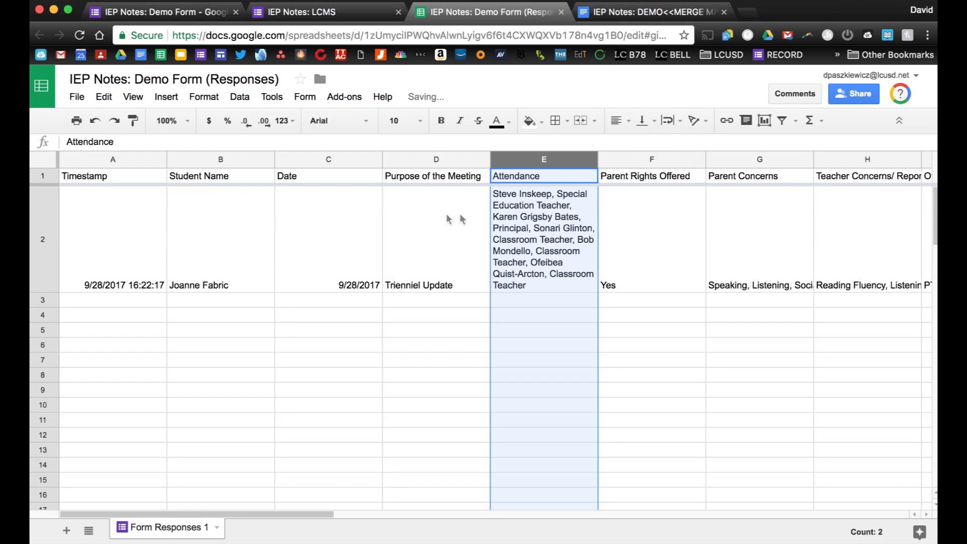
# Wrap text in the Meeting Notes column S and review the now-tall row 2.
pyautogui.hscroll(2, 524, 218)
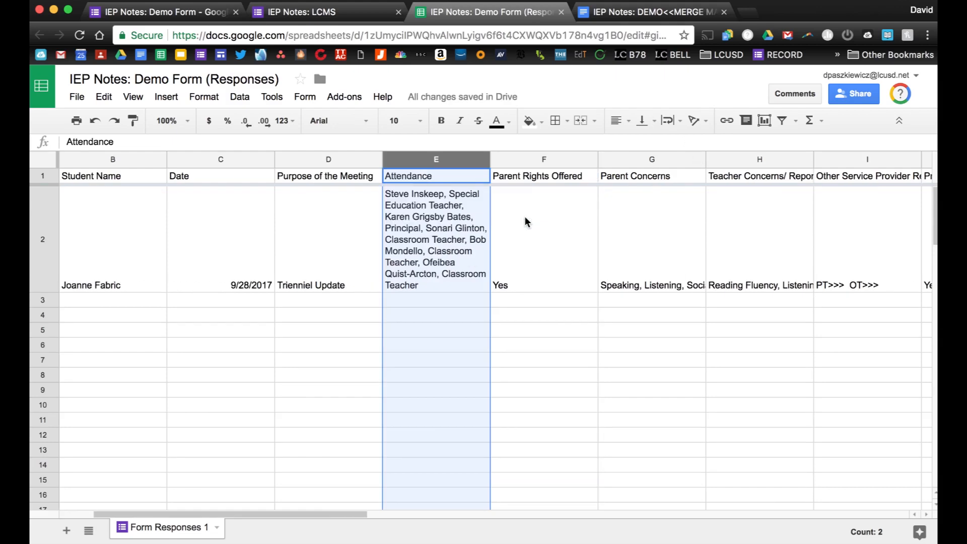
pyautogui.hscroll(2, 525, 222)
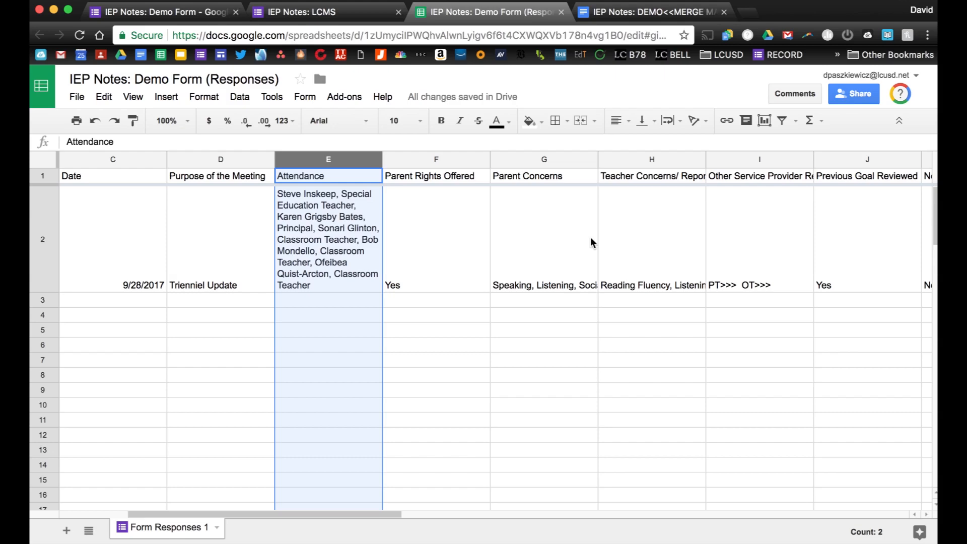
pyautogui.hscroll(4, 592, 241)
pyautogui.hscroll(10, 591, 241)
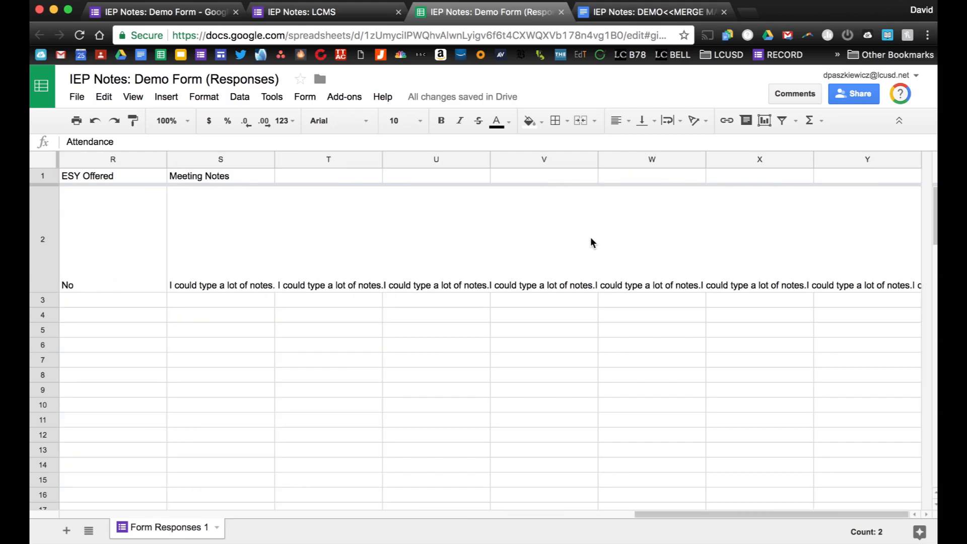
pyautogui.click(221, 159)
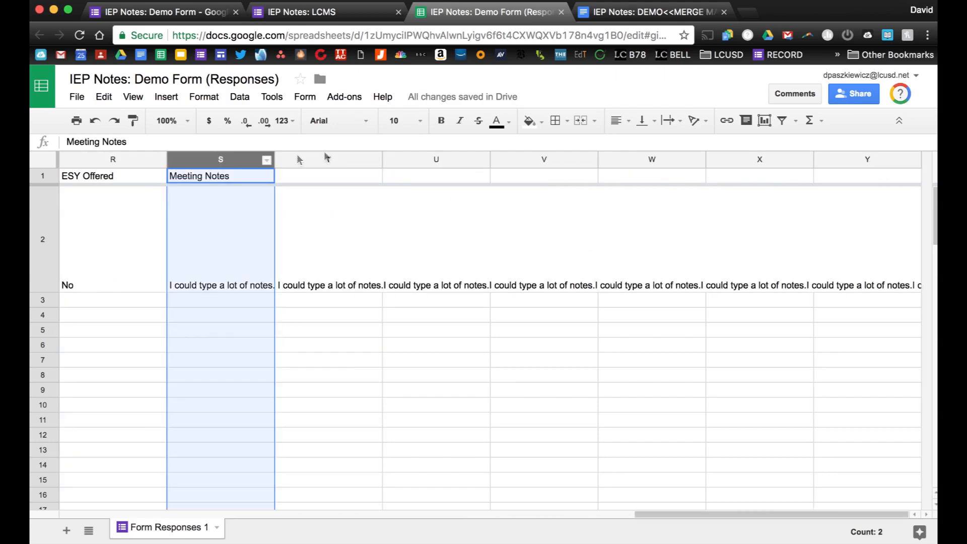
pyautogui.click(674, 122)
pyautogui.click(692, 146)
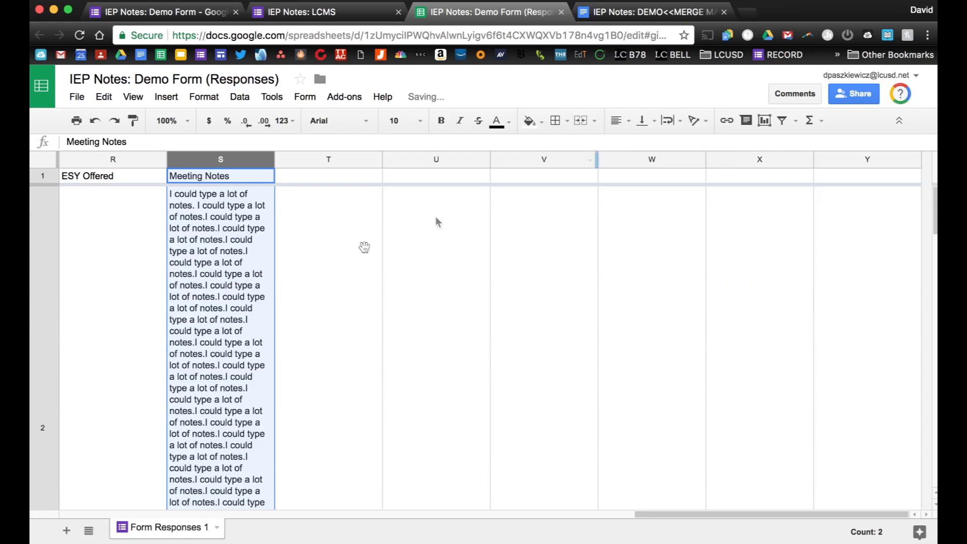
pyautogui.scroll(-3, 204, 294)
pyautogui.scroll(10, 202, 290)
pyautogui.hscroll(-2, 202, 290)
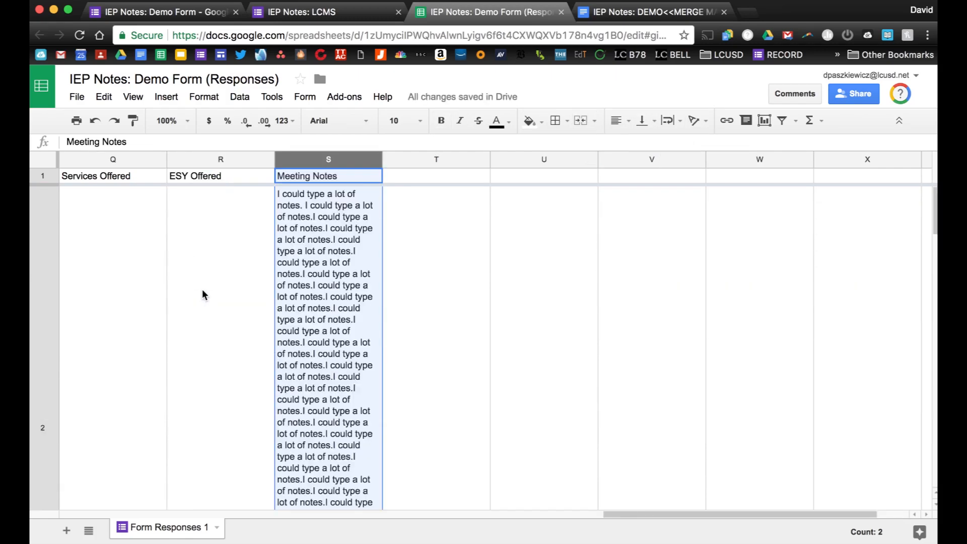
pyautogui.hscroll(-10, 147, 289)
pyautogui.hscroll(-10, 146, 292)
pyautogui.scroll(-2, 146, 292)
pyautogui.scroll(2, 146, 289)
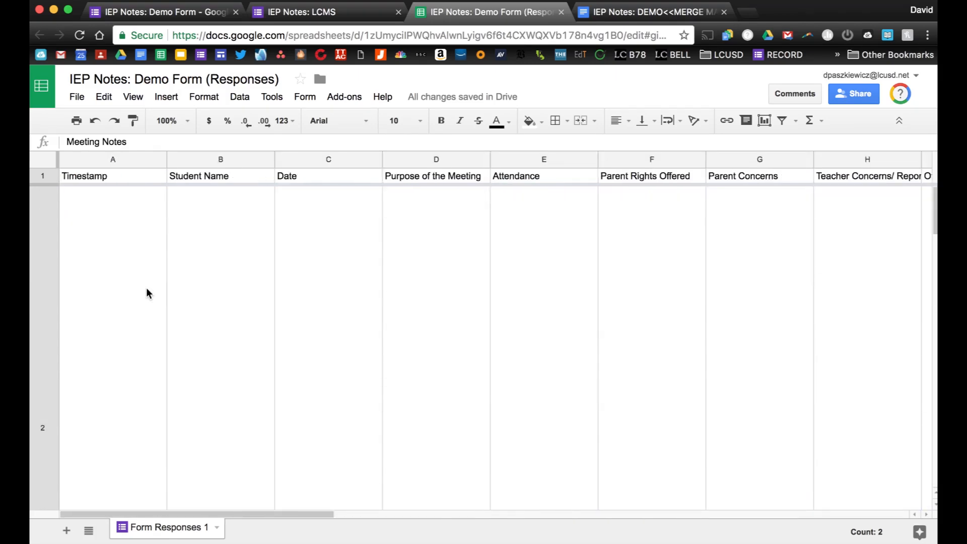
pyautogui.hscroll(10, 146, 289)
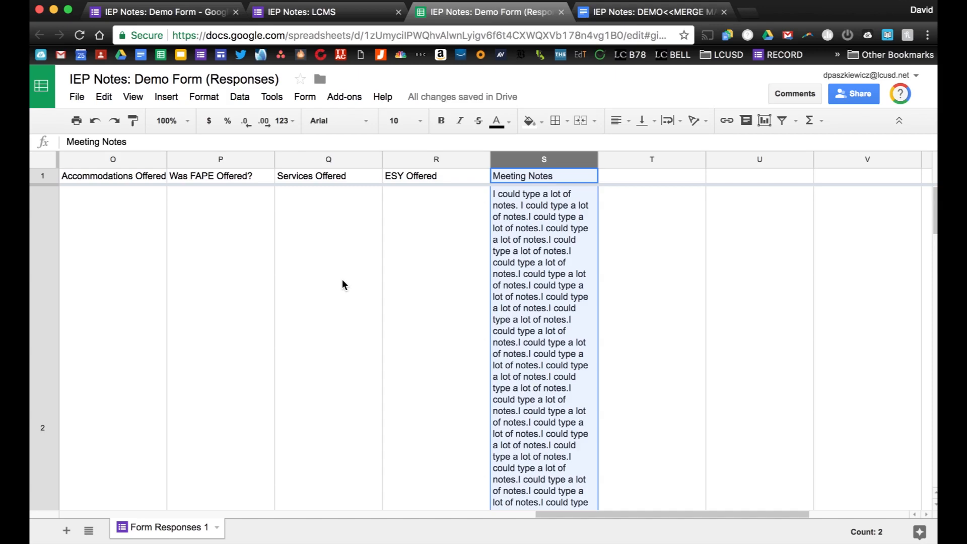
# Launch the autoCrat add-on from the Add-ons menu.
pyautogui.click(341, 96)
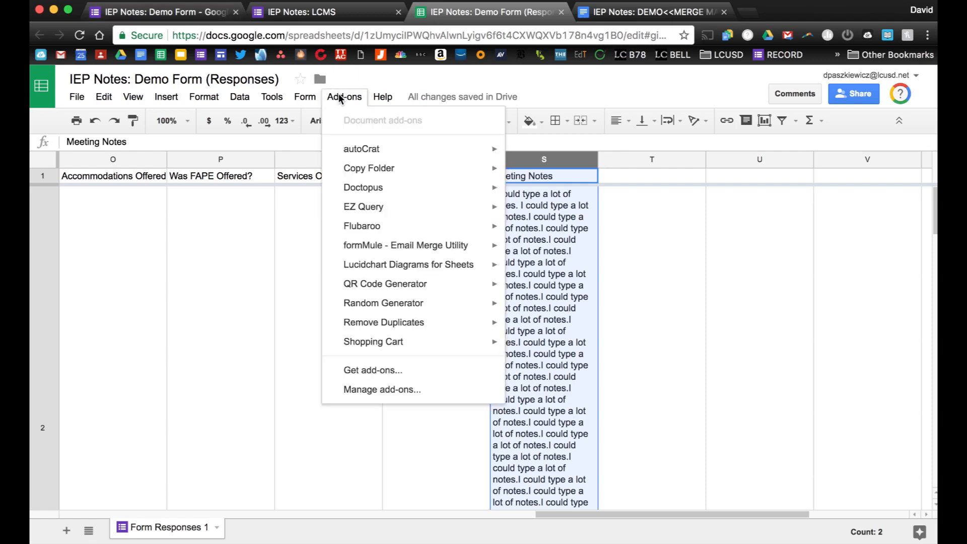
pyautogui.moveTo(376, 151)
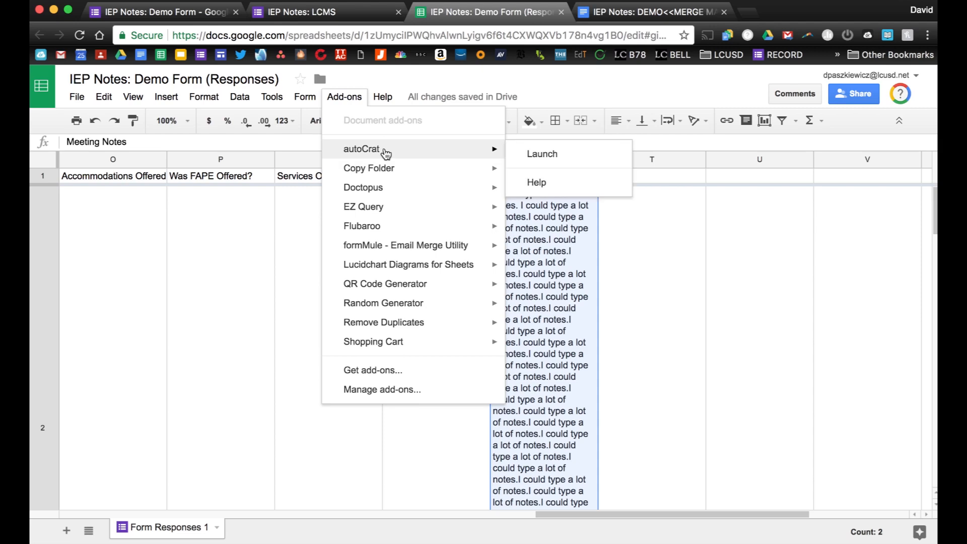
pyautogui.click(526, 153)
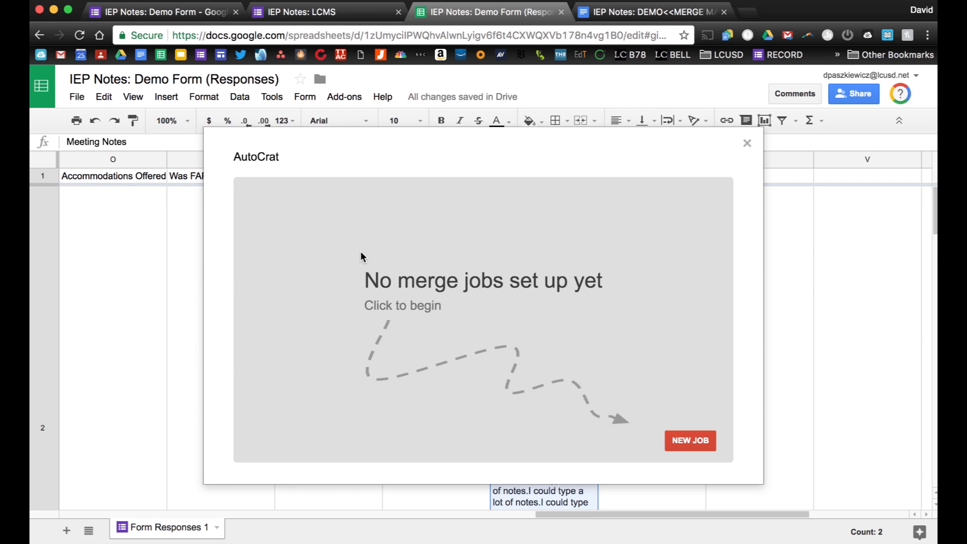
# Create autoCrat job 'Demo IEP Notes', choose a Drive template, and view the MERGE MASTER doc.
pyautogui.click(695, 441)
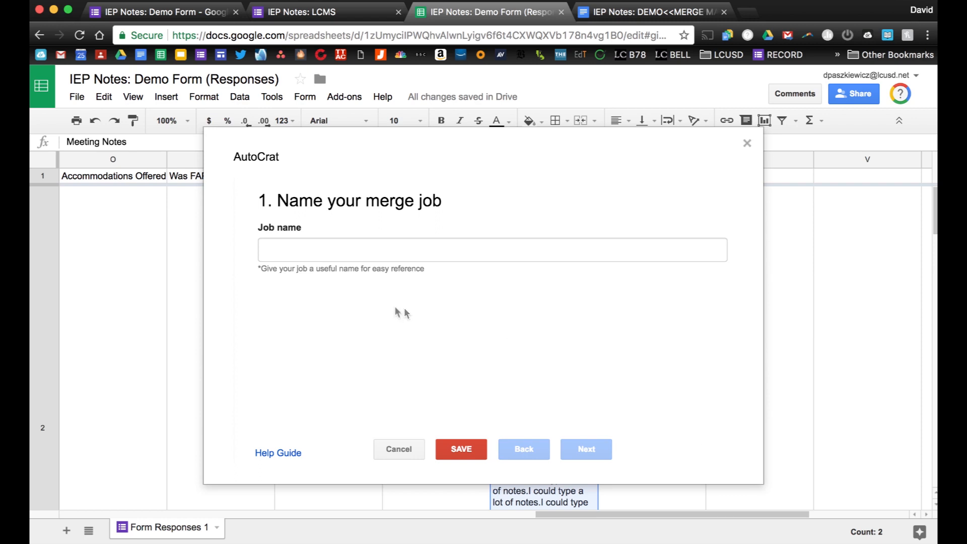
pyautogui.click(287, 257)
pyautogui.write('Dem')
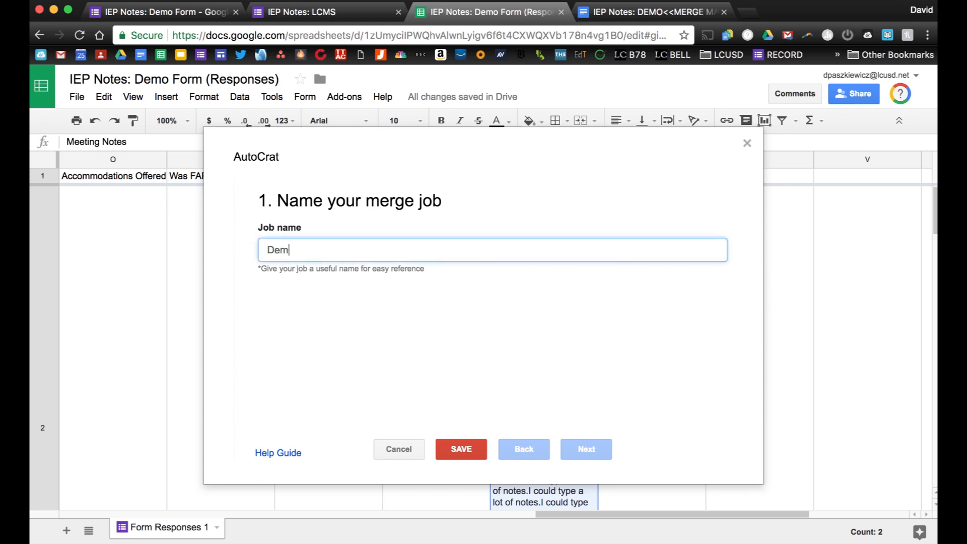
pyautogui.write('o IEP Notes')
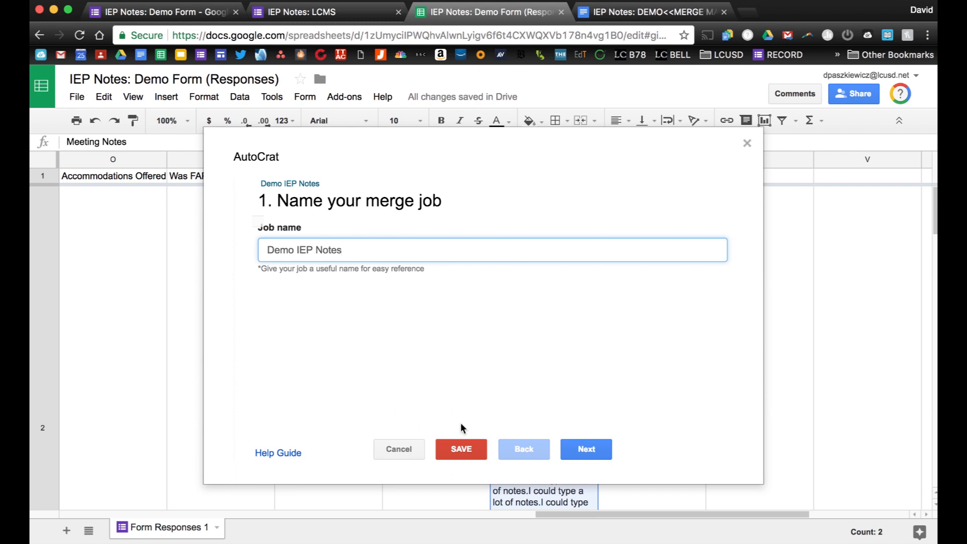
pyautogui.click(586, 449)
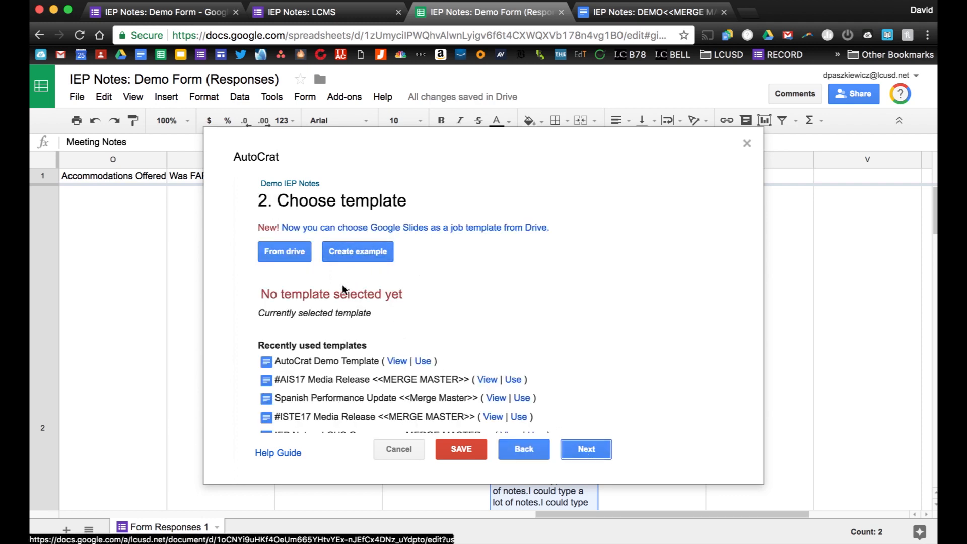
pyautogui.click(280, 256)
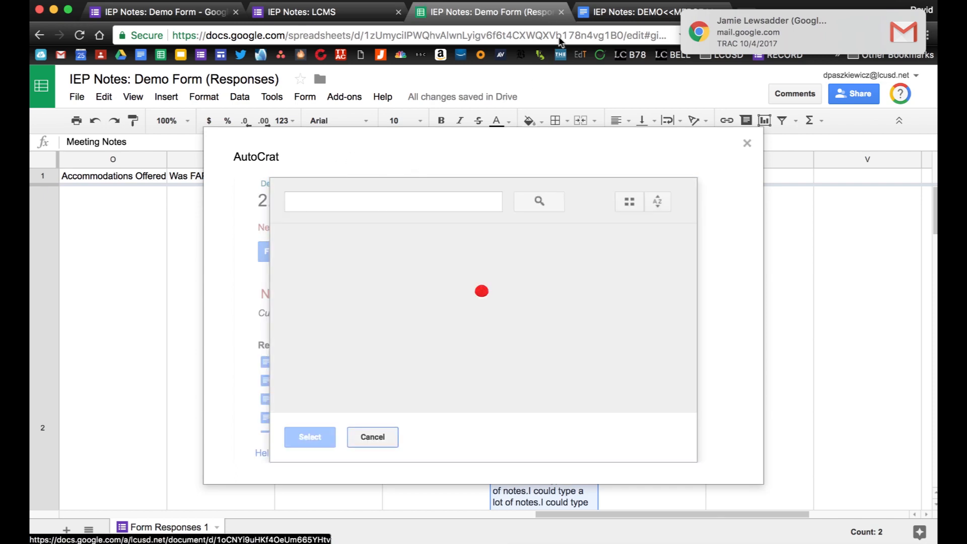
pyautogui.click(604, 18)
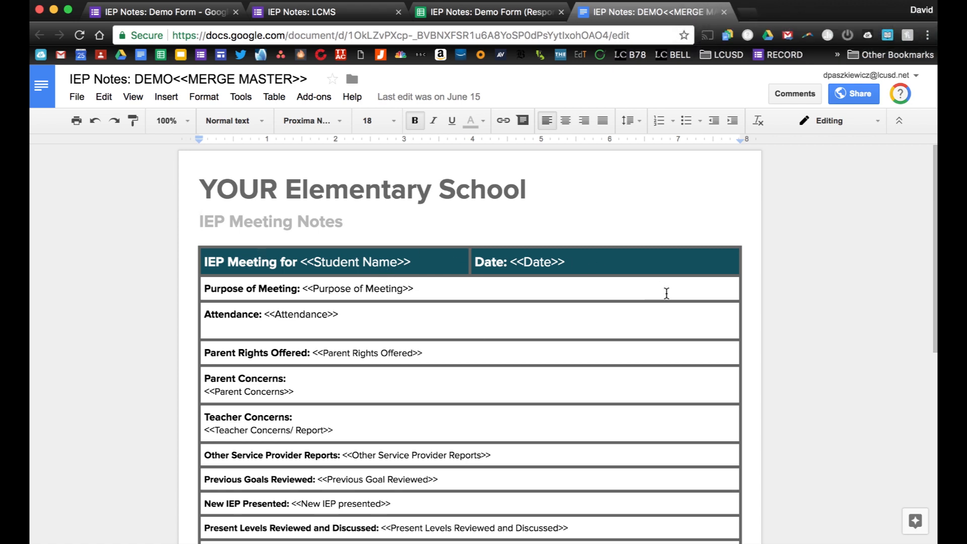
# Inspect the <<Student Name>> merge tag in the MERGE MASTER template, then return to the spreadsheet.
pyautogui.scroll(-3, 684, 439)
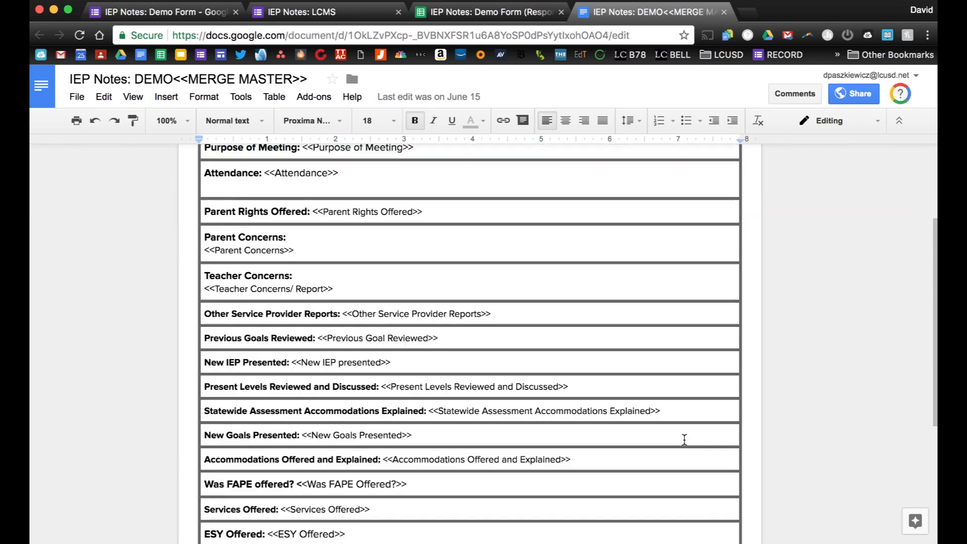
pyautogui.scroll(3, 478, 270)
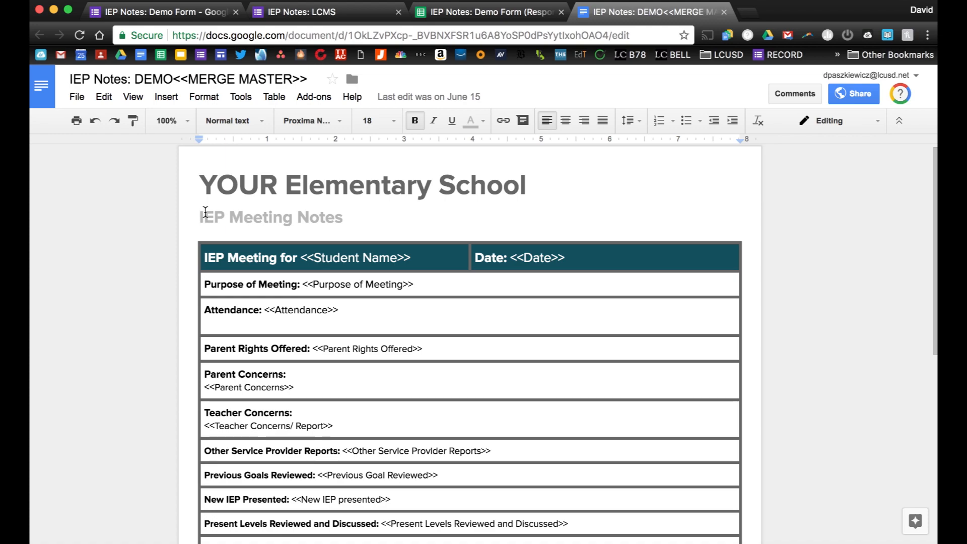
pyautogui.scroll(-3, 205, 212)
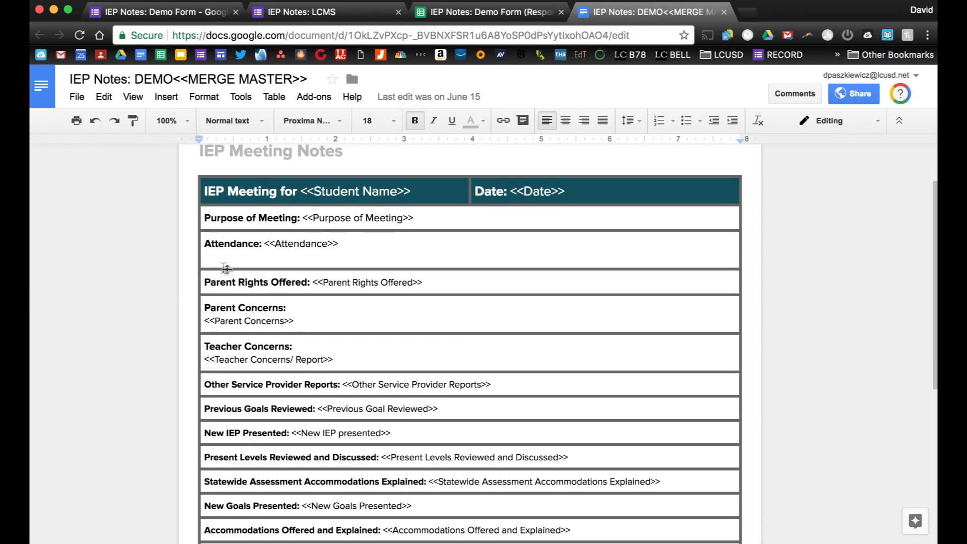
pyautogui.scroll(3, 278, 283)
pyautogui.moveTo(198, 188); pyautogui.dragTo(267, 189)
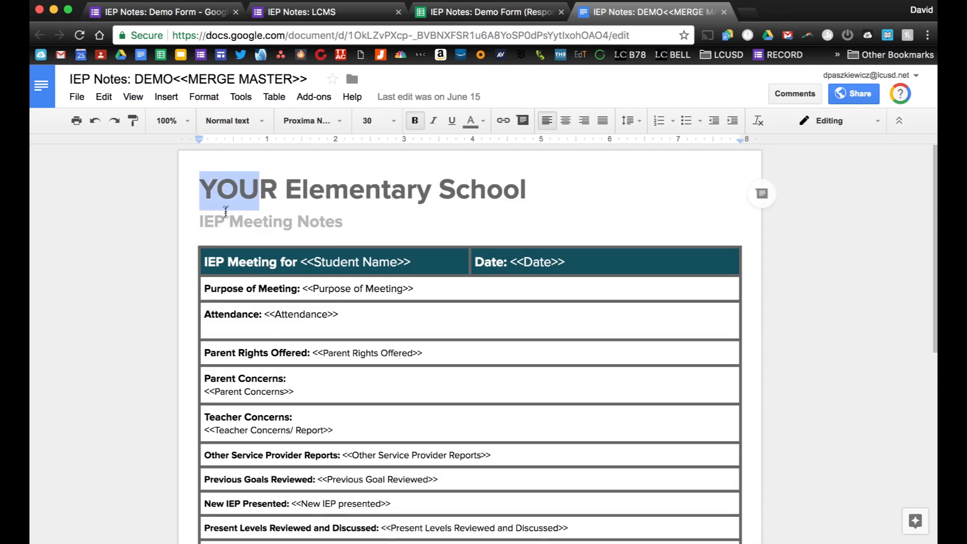
pyautogui.scroll(-1, 198, 224)
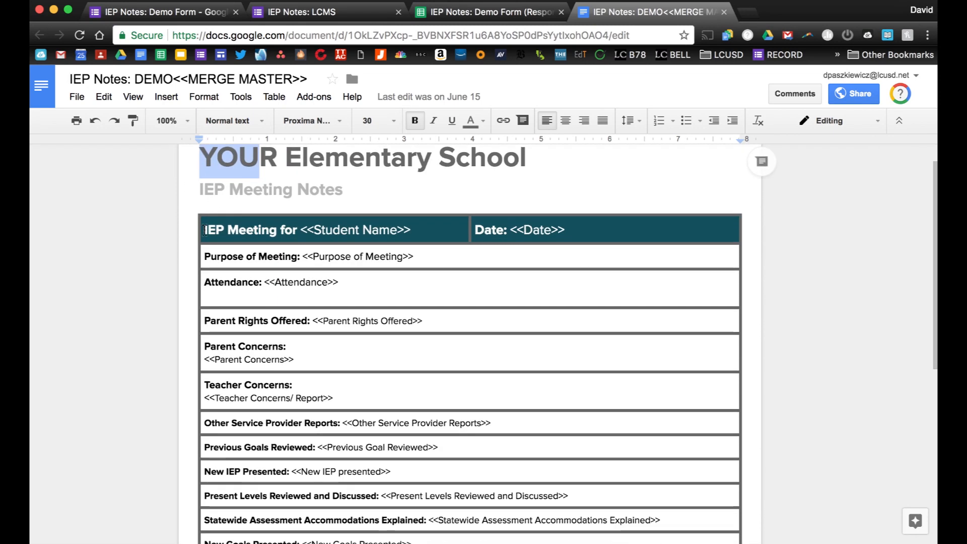
pyautogui.moveTo(302, 231); pyautogui.dragTo(312, 231)
pyautogui.click(390, 231)
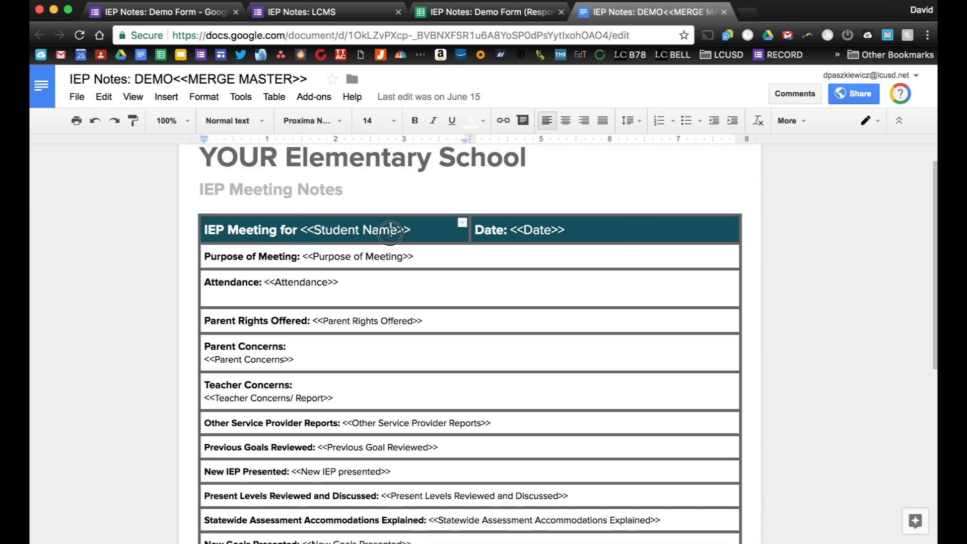
pyautogui.moveTo(412, 232); pyautogui.dragTo(394, 230)
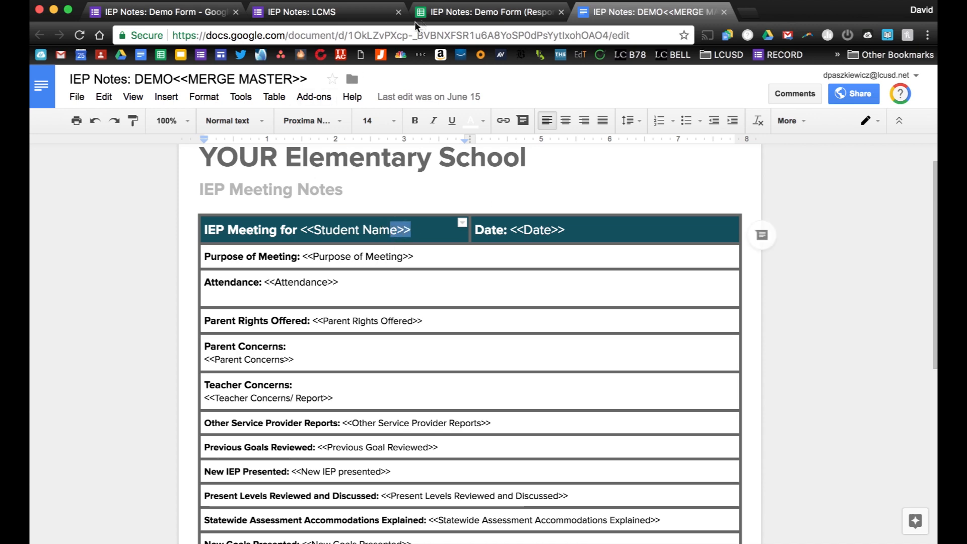
pyautogui.click(431, 14)
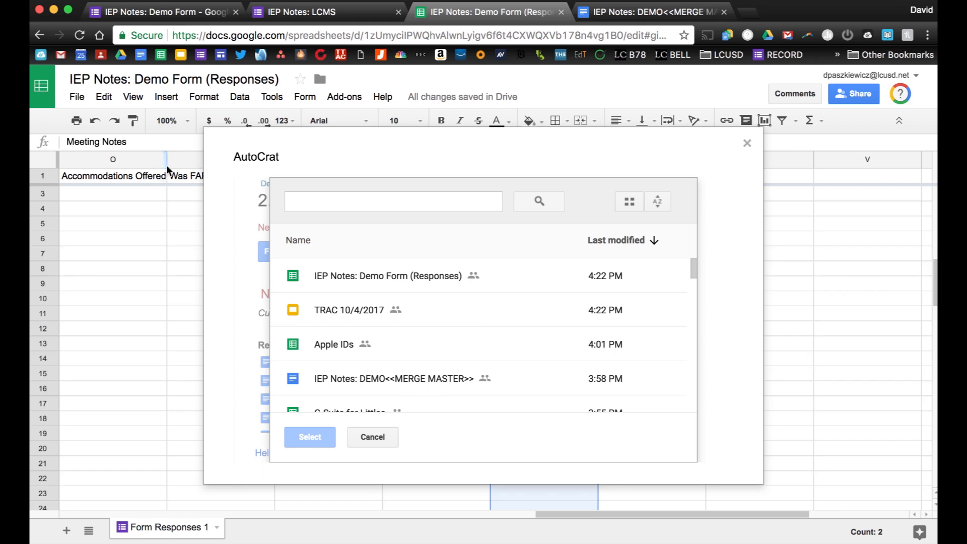
# Return to the IEP Notes merge template and check the Purpose and Attendance tags.
pyautogui.scroll(-1, 159, 199)
pyautogui.scroll(2, 158, 194)
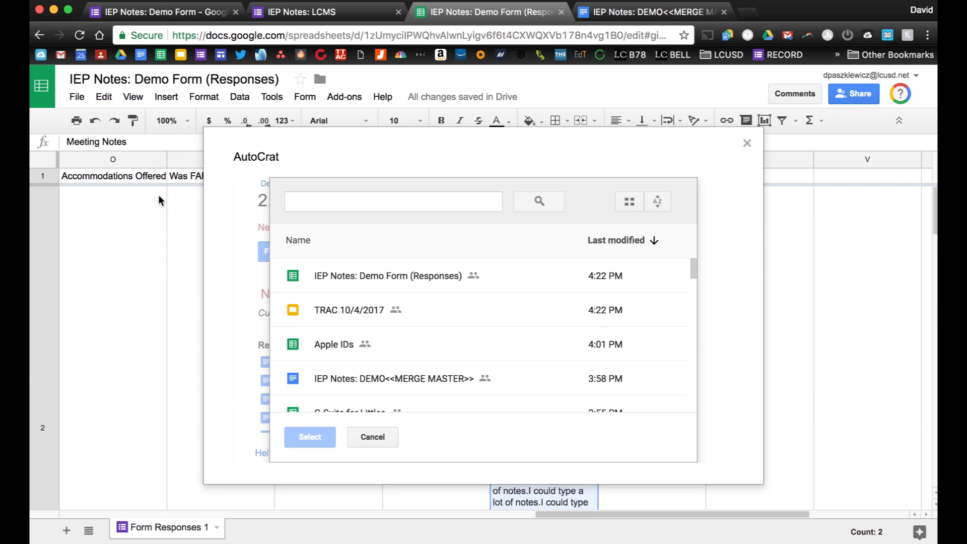
pyautogui.click(612, 19)
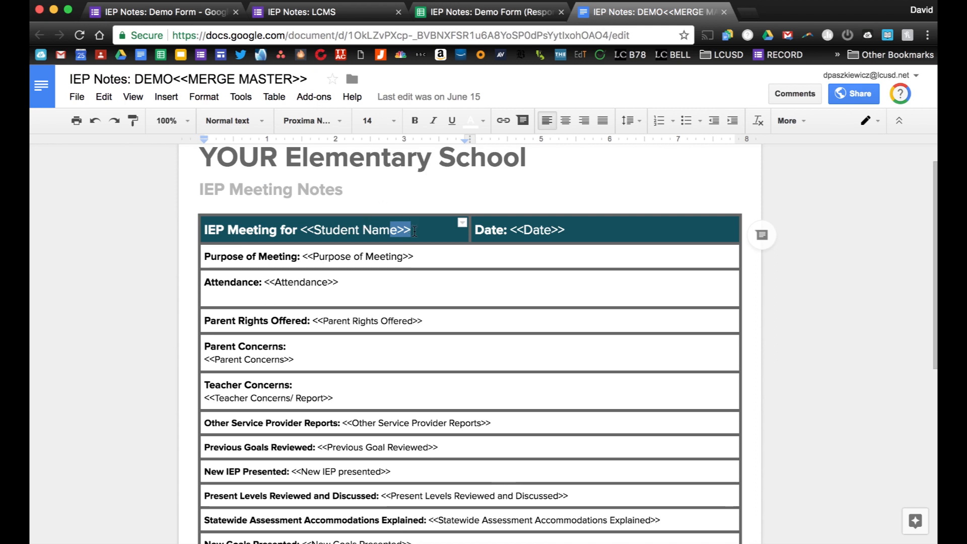
pyautogui.moveTo(410, 259); pyautogui.dragTo(350, 279)
# Check the Parent Rights Offered, Parent Concerns, Teacher Concerns and Other Service Provider Reports tags.
pyautogui.scroll(-2, 352, 277)
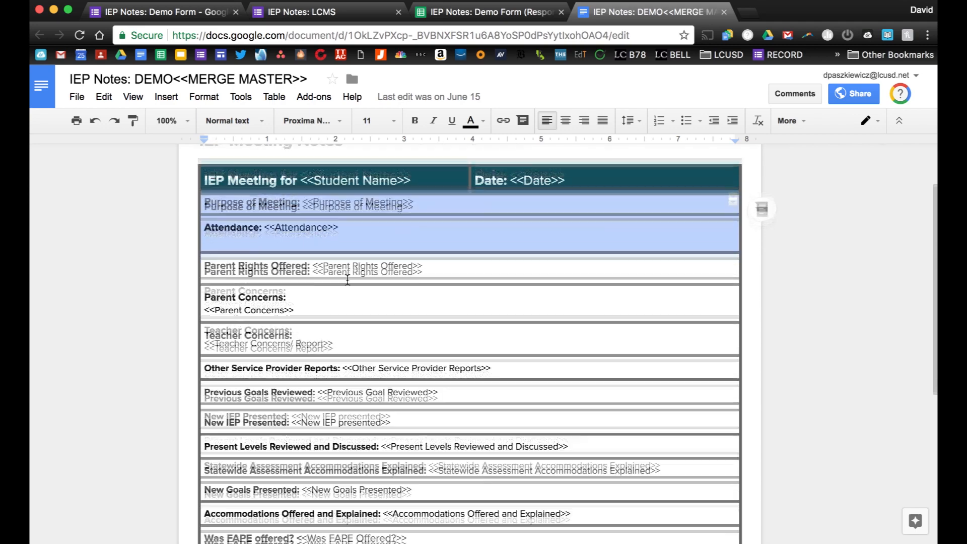
pyautogui.moveTo(426, 234); pyautogui.dragTo(313, 235)
pyautogui.moveTo(307, 277); pyautogui.dragTo(186, 272)
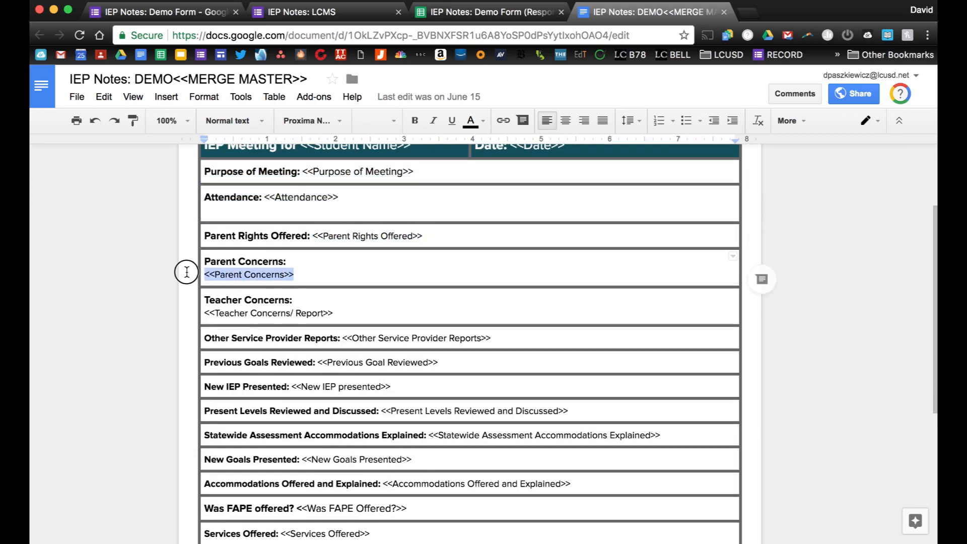
pyautogui.moveTo(335, 315); pyautogui.dragTo(201, 316)
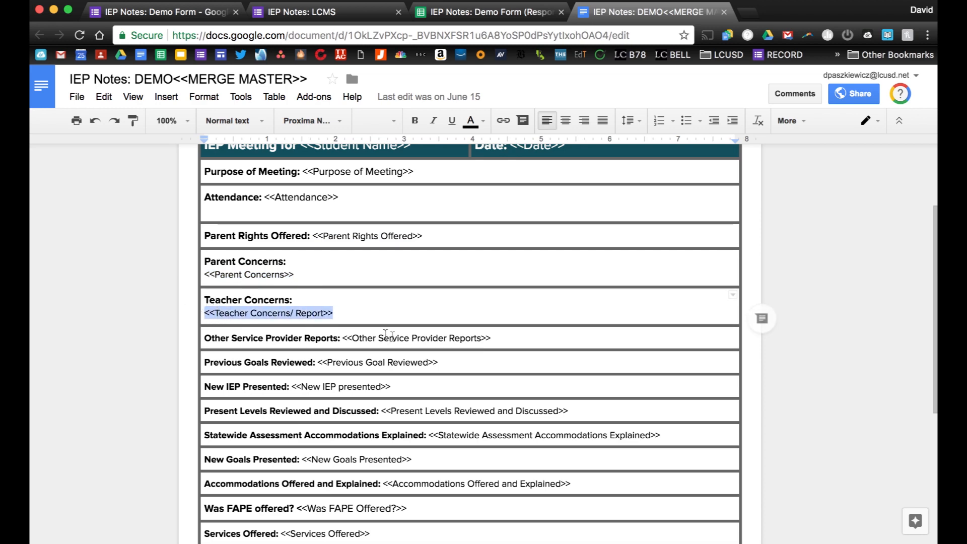
pyautogui.click(495, 340)
pyautogui.moveTo(496, 340); pyautogui.dragTo(382, 339)
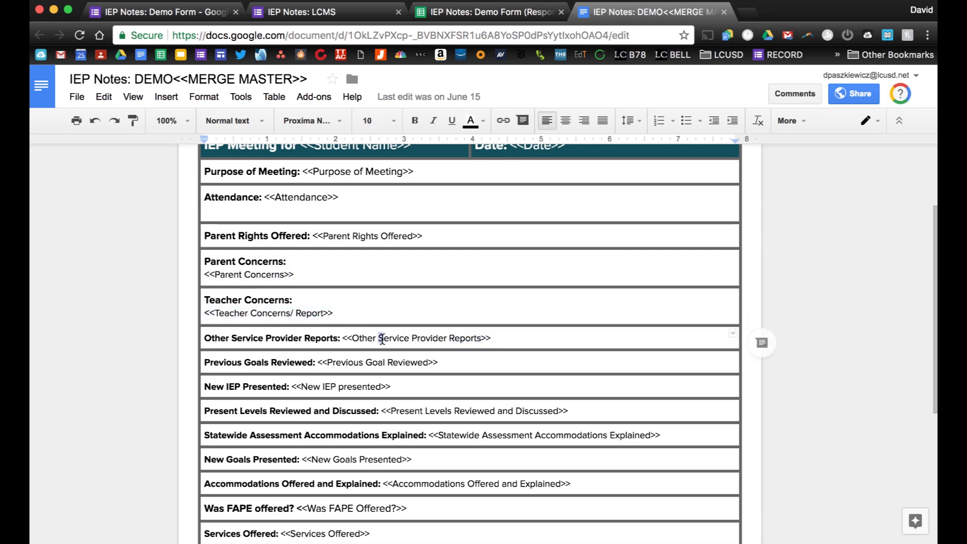
pyautogui.scroll(2, 383, 322)
pyautogui.moveTo(416, 214); pyautogui.dragTo(302, 214)
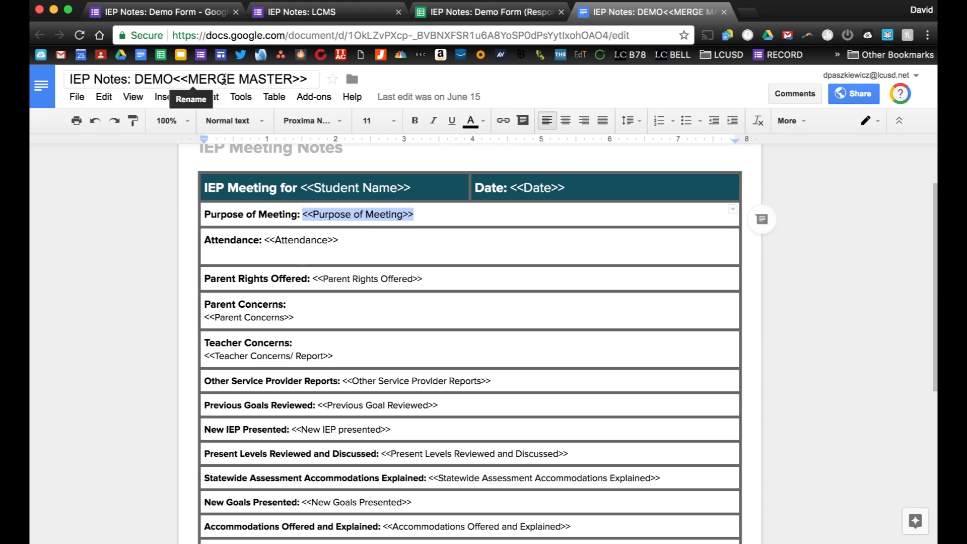
# Pick IEP Notes: DEMO<<MERGE MASTER>> from Drive as the autoCrat job's template.
pyautogui.click(441, 12)
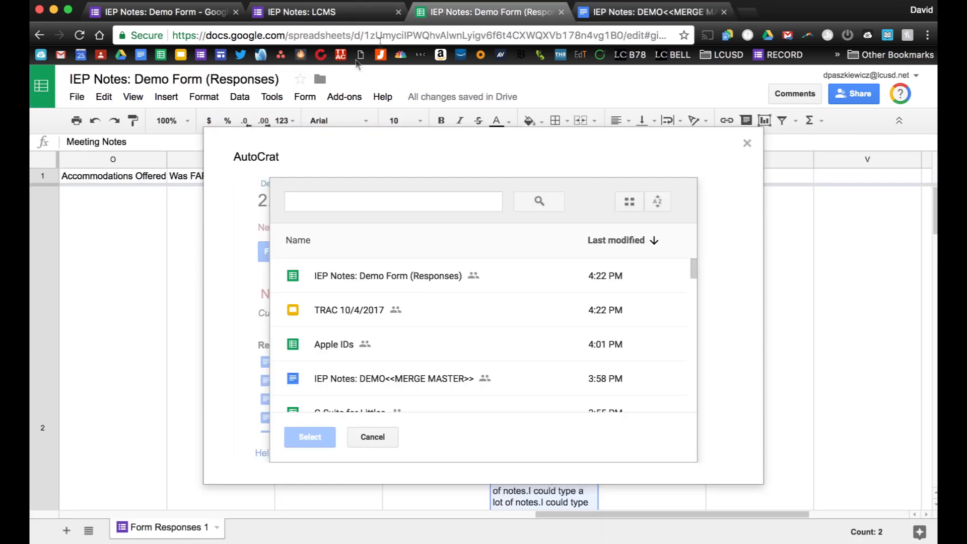
pyautogui.click(327, 207)
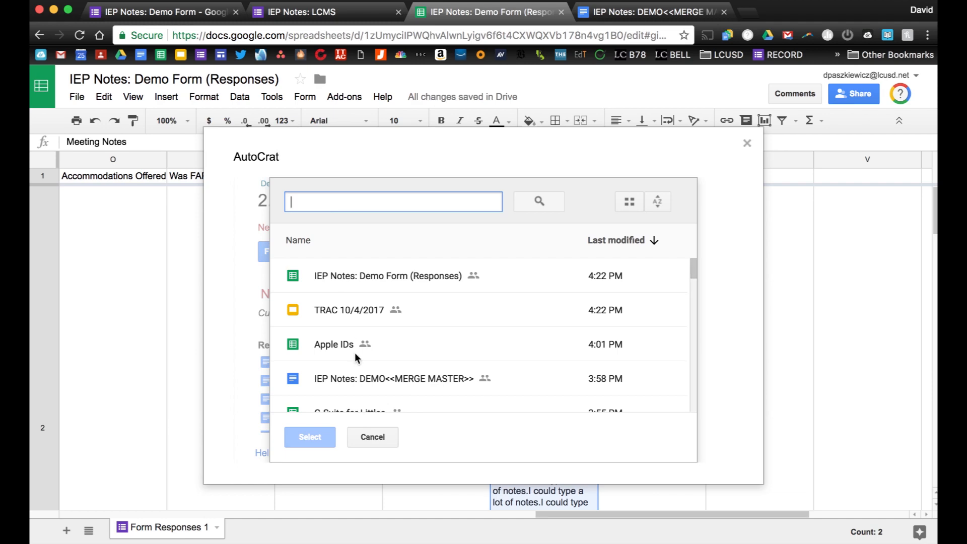
pyautogui.doubleClick(361, 378)
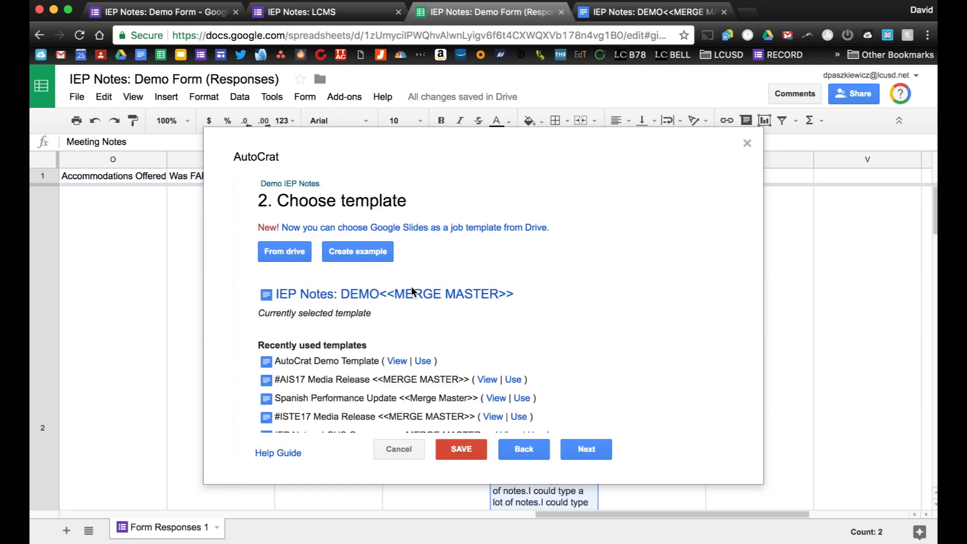
pyautogui.scroll(-2, 411, 287)
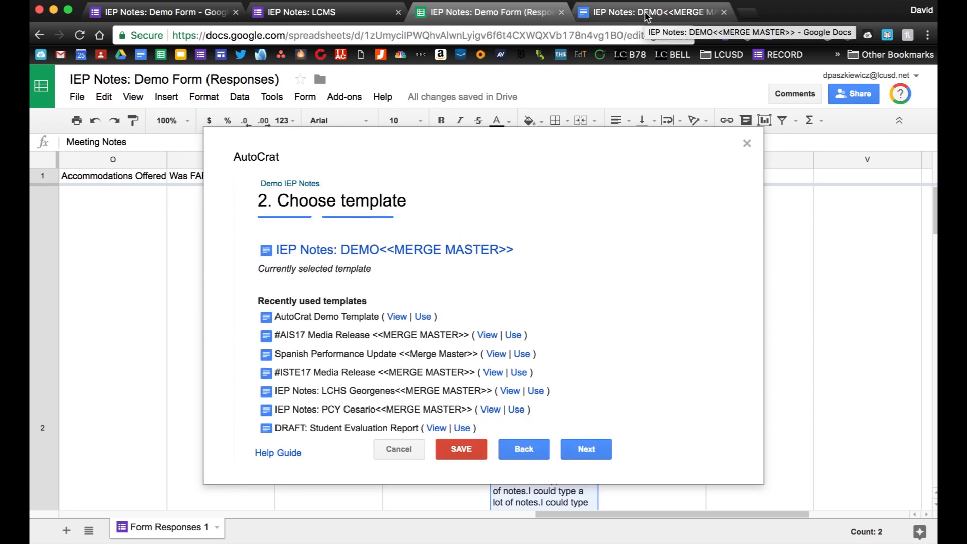
# Map Student Name to its column and Purpose of Meeting to Purpose of the Meeting.
pyautogui.click(581, 450)
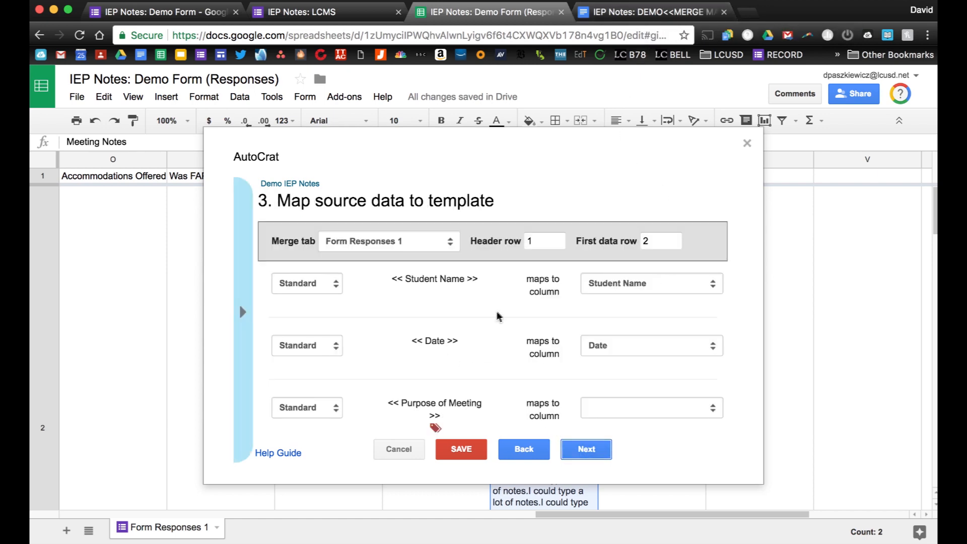
pyautogui.scroll(-1, 459, 302)
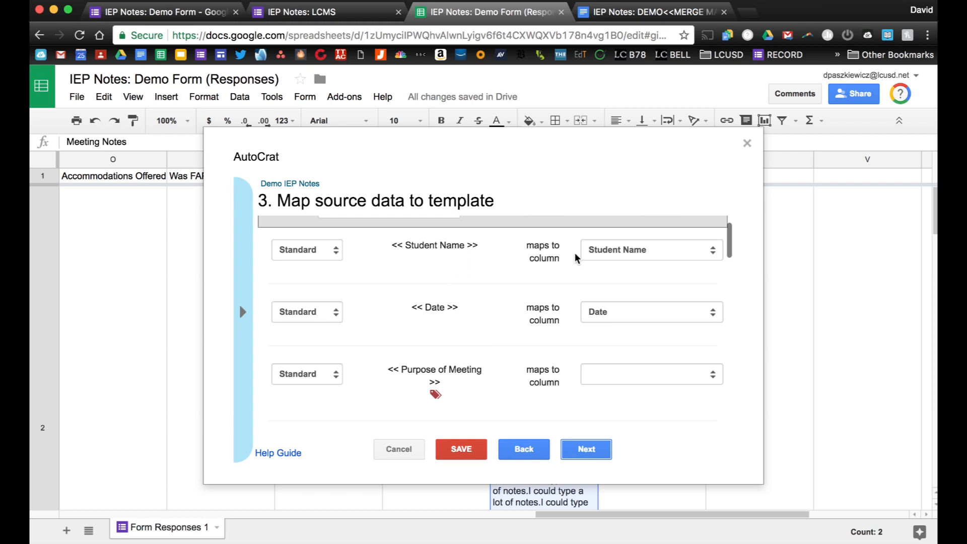
pyautogui.moveTo(392, 245); pyautogui.dragTo(478, 246)
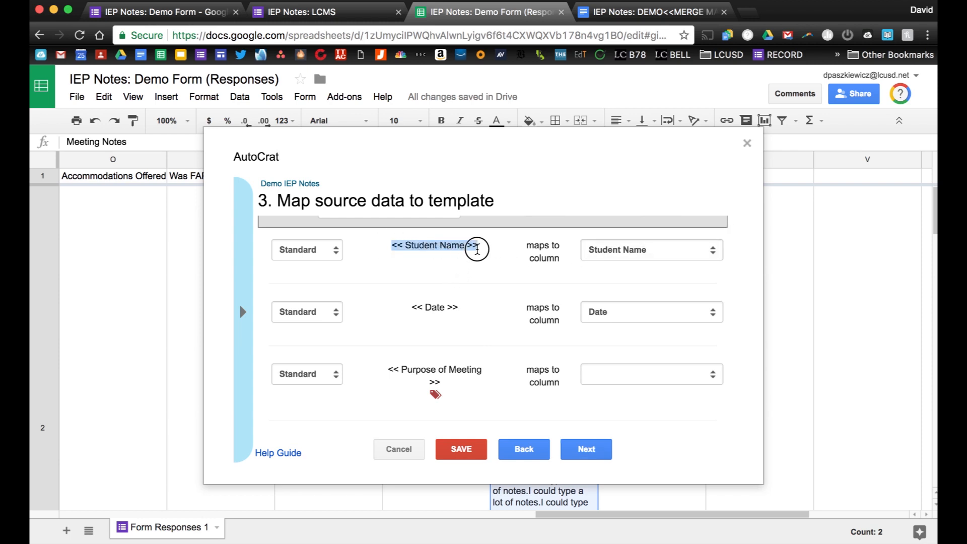
pyautogui.click(603, 251)
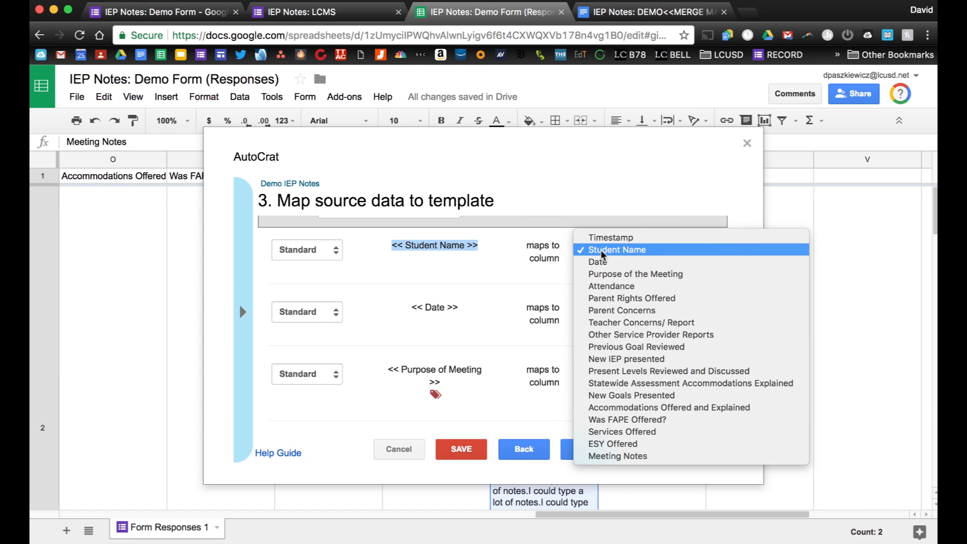
pyautogui.click(552, 248)
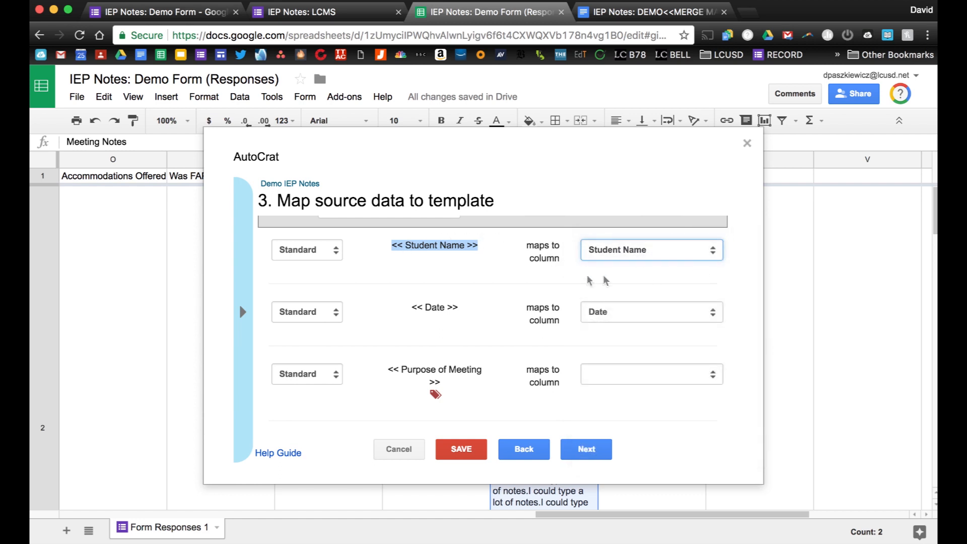
pyautogui.scroll(-3, 549, 272)
pyautogui.scroll(2, 549, 276)
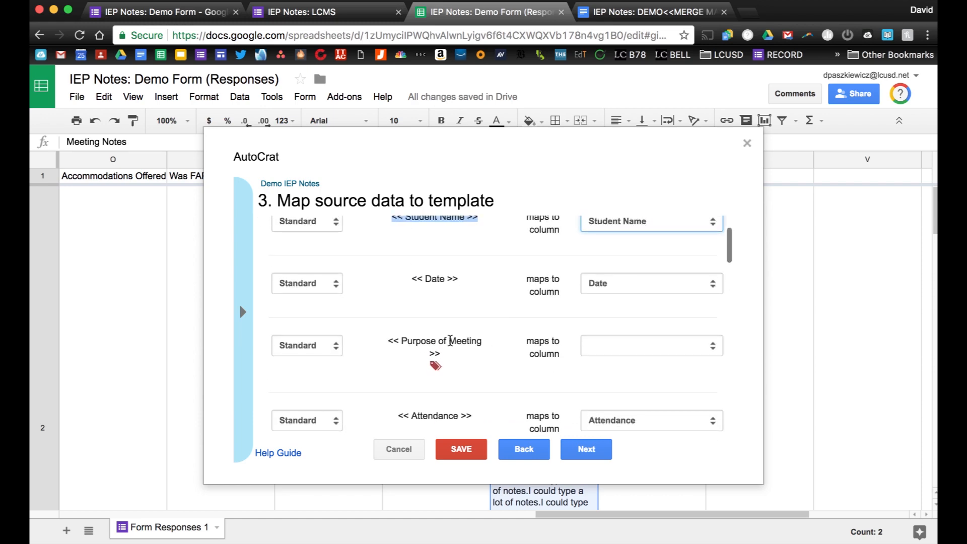
pyautogui.click(594, 346)
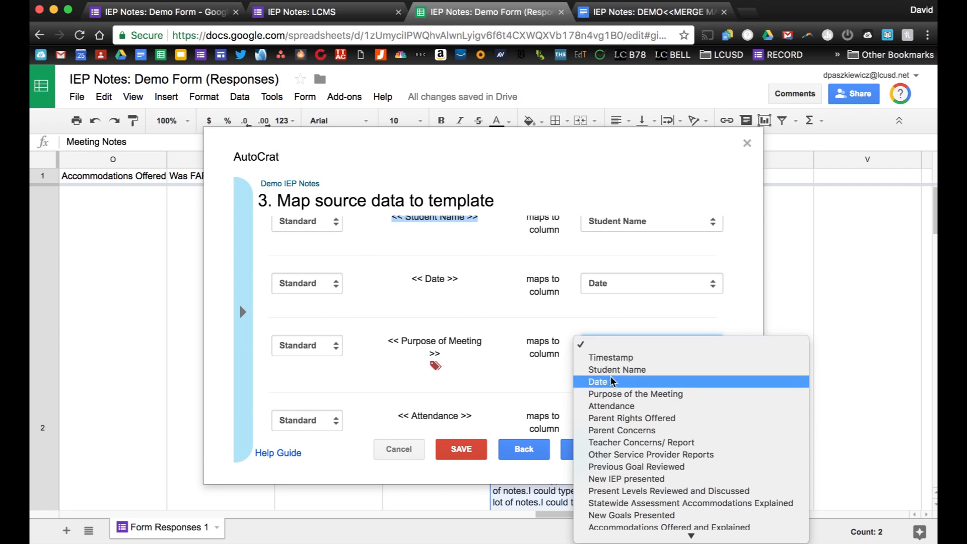
pyautogui.click(637, 395)
# Map the Was FAPE Offered? and Meeting Notes tags to their matching columns.
pyautogui.scroll(-5, 512, 340)
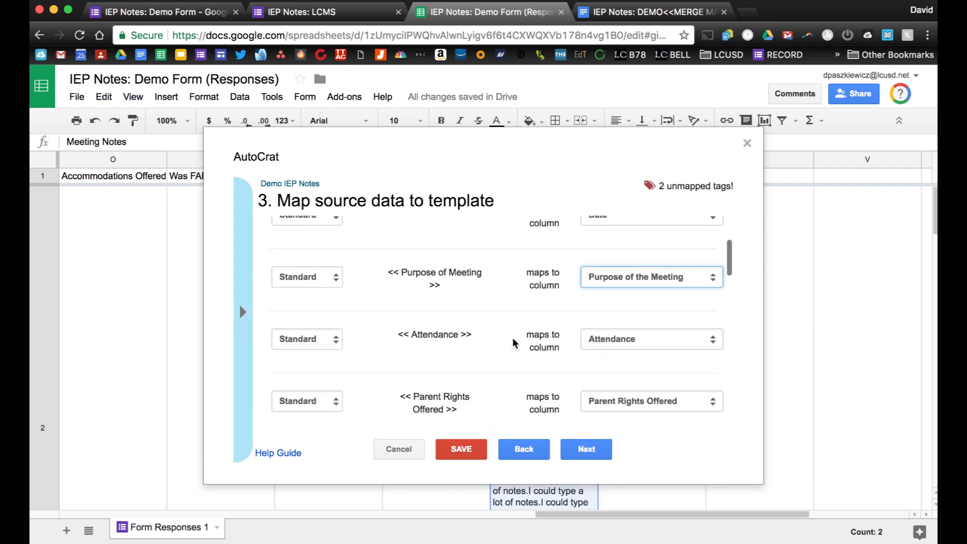
pyautogui.scroll(-5, 512, 338)
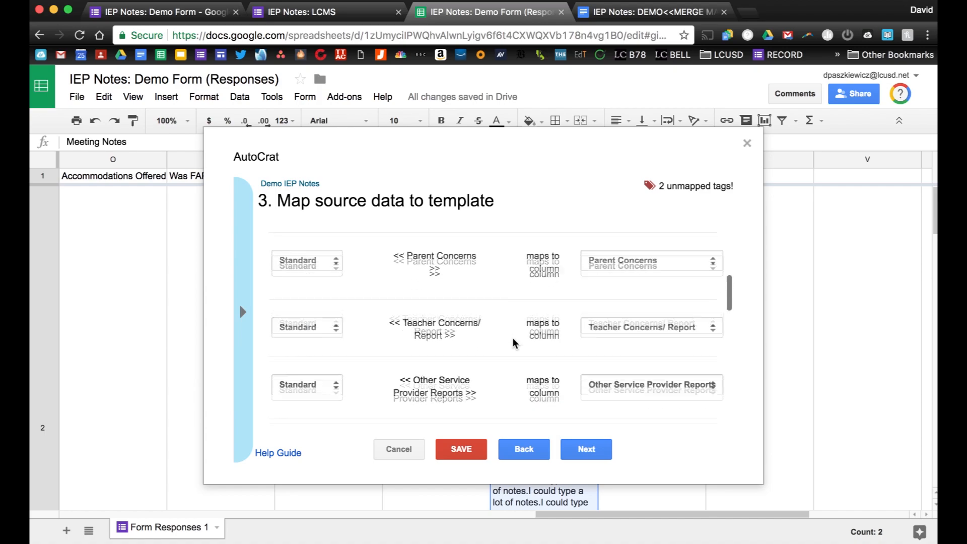
pyautogui.scroll(-5, 512, 337)
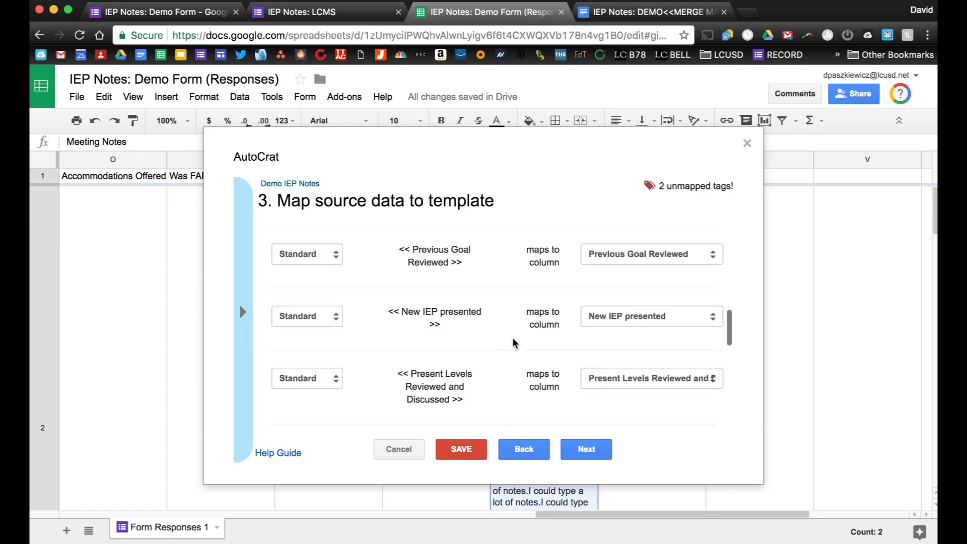
pyautogui.scroll(-3, 513, 337)
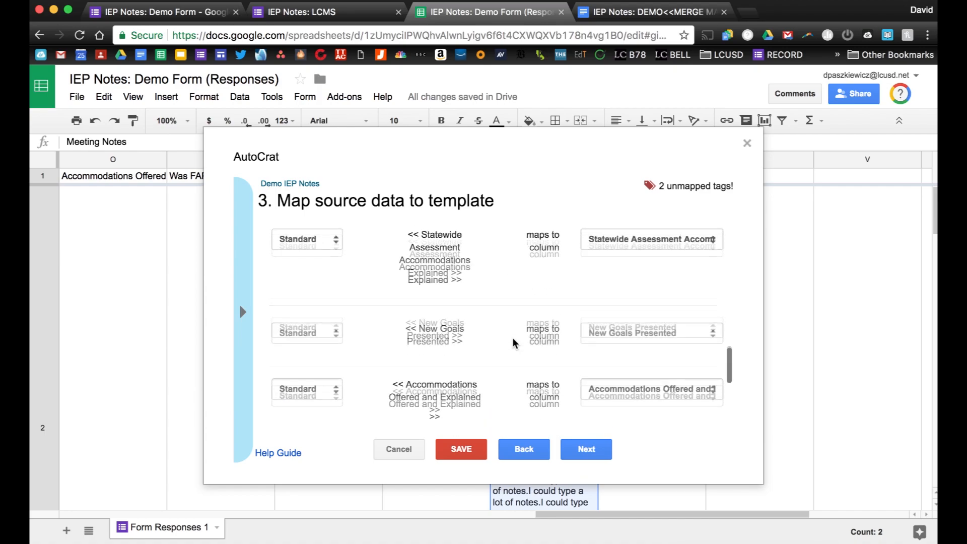
pyautogui.scroll(-2, 529, 316)
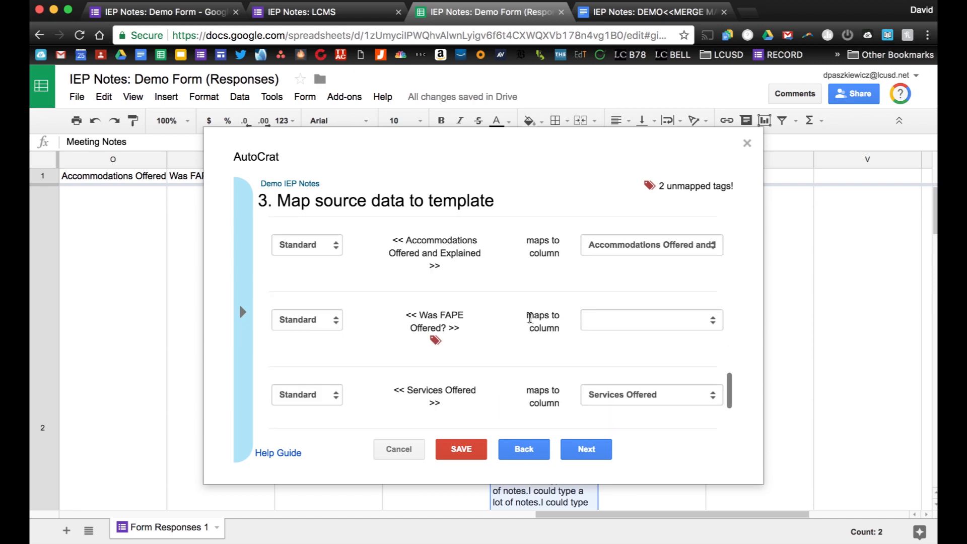
pyautogui.click(626, 319)
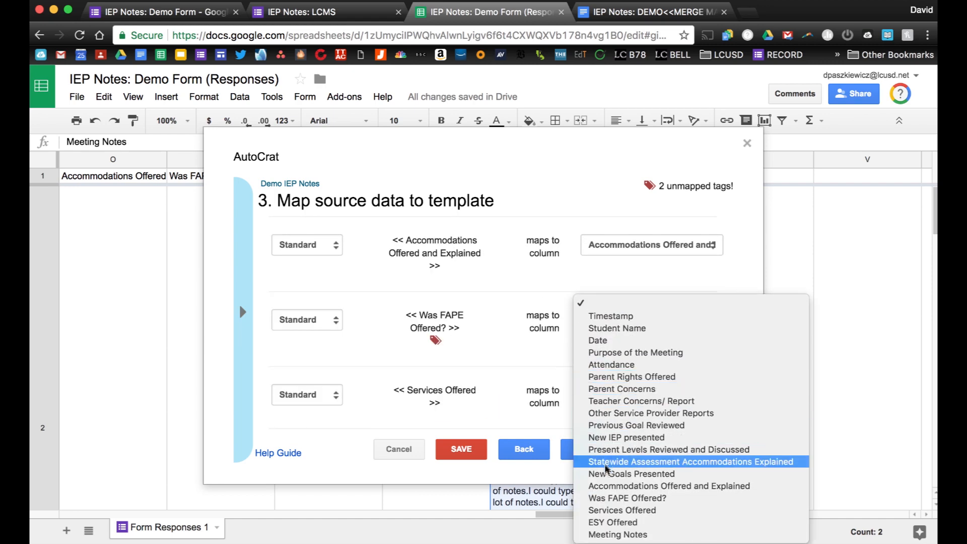
pyautogui.click(637, 498)
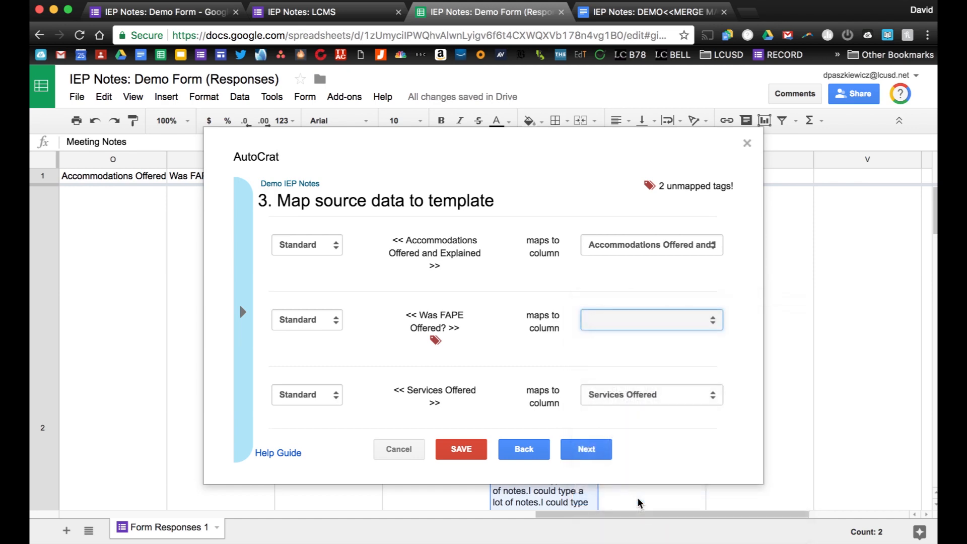
pyautogui.scroll(-2, 521, 336)
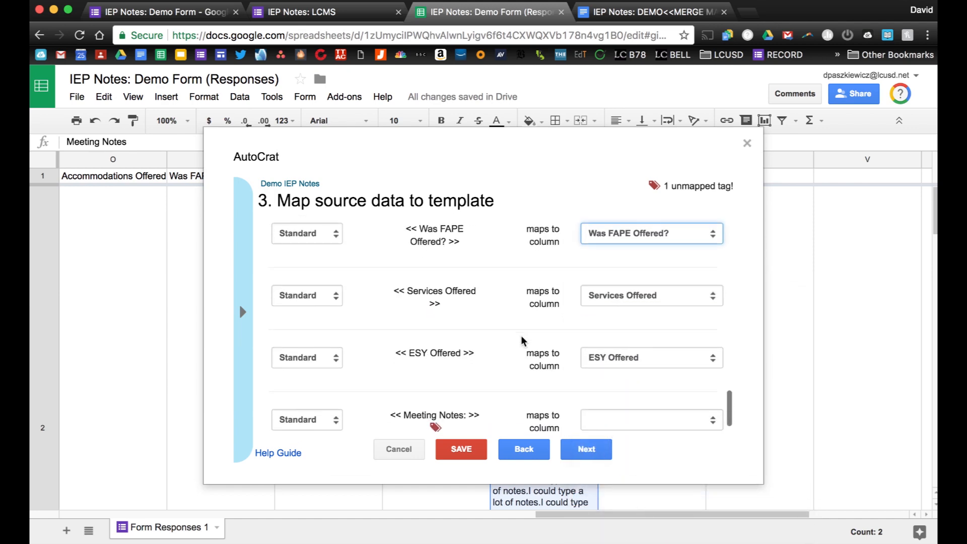
pyautogui.scroll(-1, 521, 336)
pyautogui.click(618, 391)
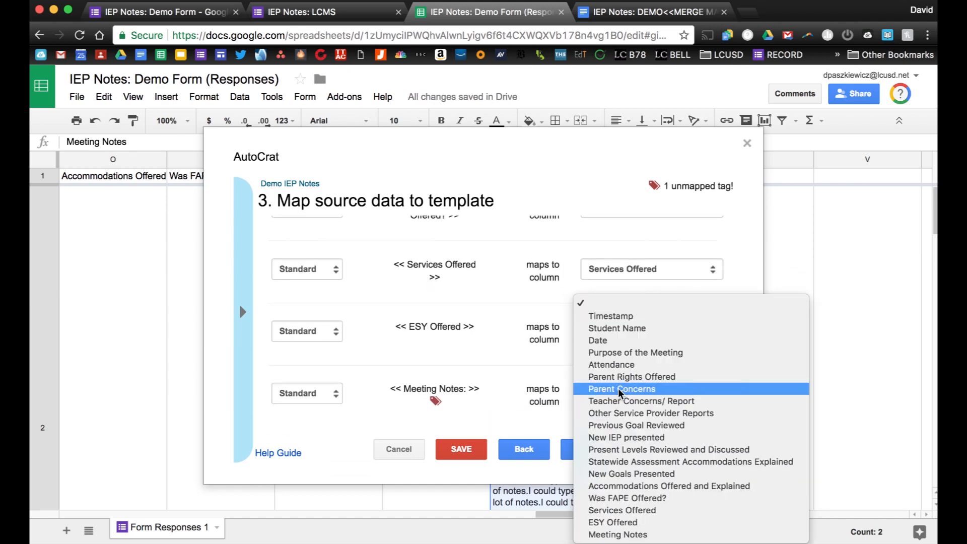
pyautogui.click(613, 535)
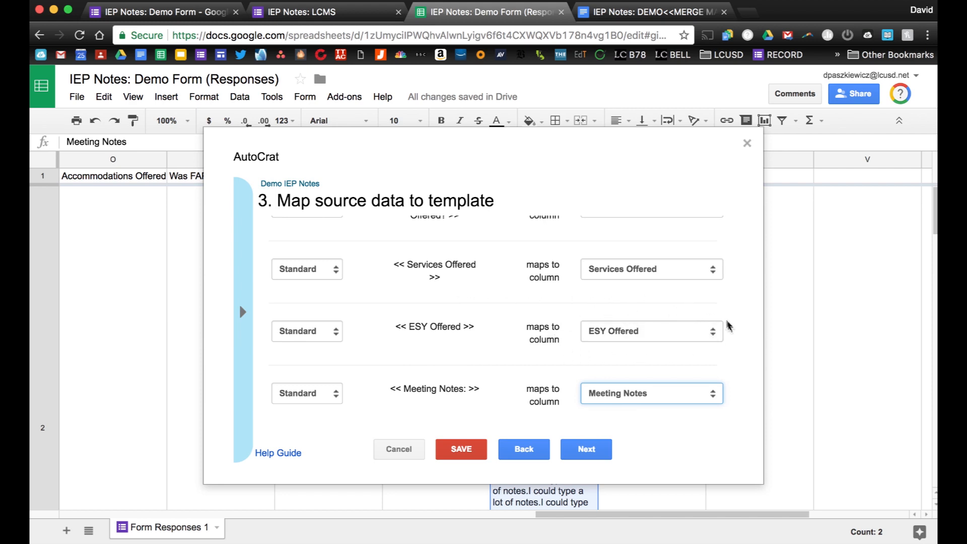
pyautogui.click(576, 448)
# Enter 'IEP notes for' as the output file name, removing the partly typed tag.
pyautogui.click(284, 245)
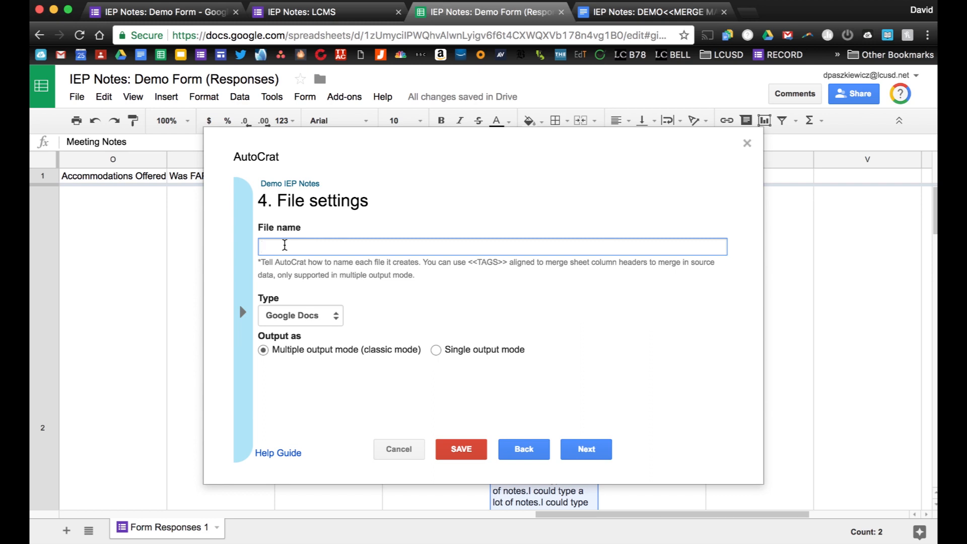
pyautogui.write('IEP notes for')
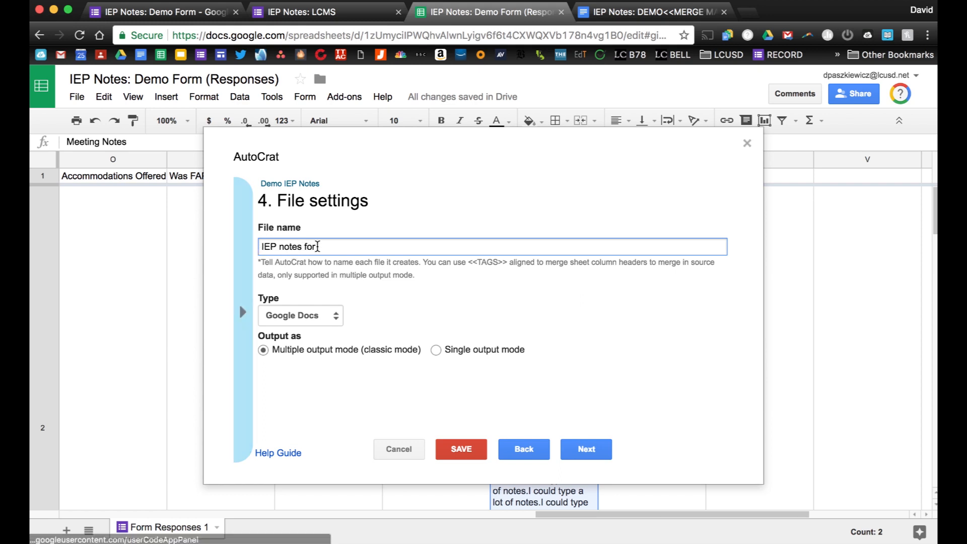
pyautogui.write(' <<Student ')
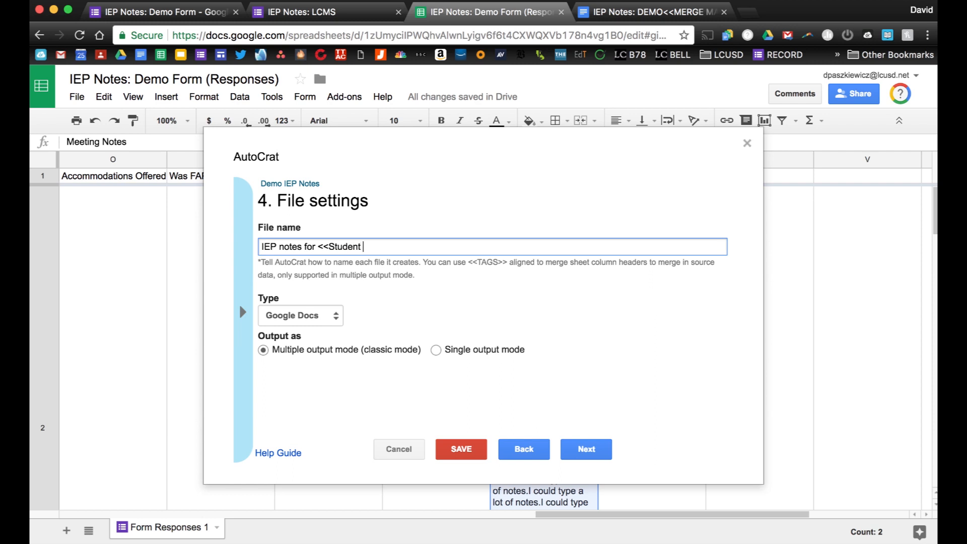
pyautogui.write('Name>>')
pyautogui.moveTo(399, 246); pyautogui.dragTo(320, 246)
pyautogui.press('BackSpace')
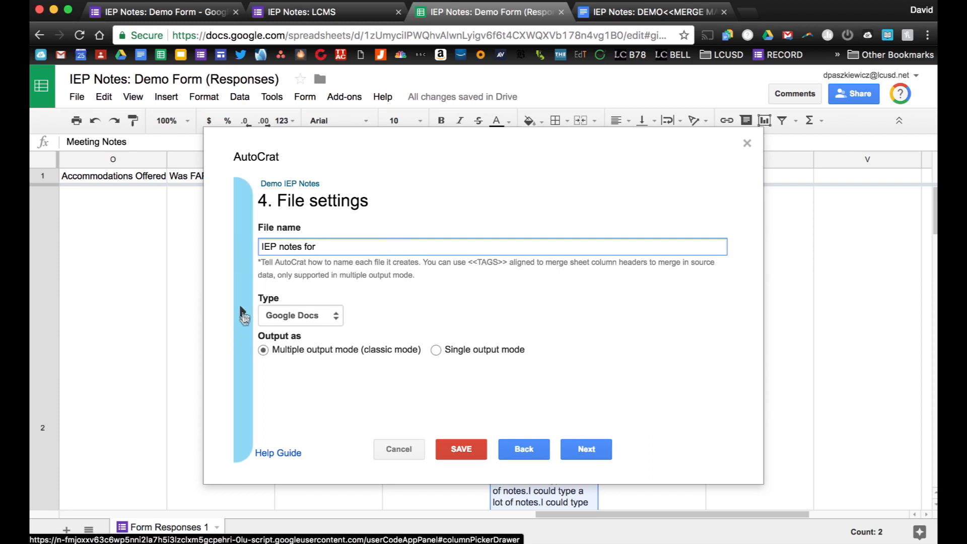
# Try pasting the <<Student Name>> tag from the tag list into the file name, undoing failed pastes.
pyautogui.click(242, 386)
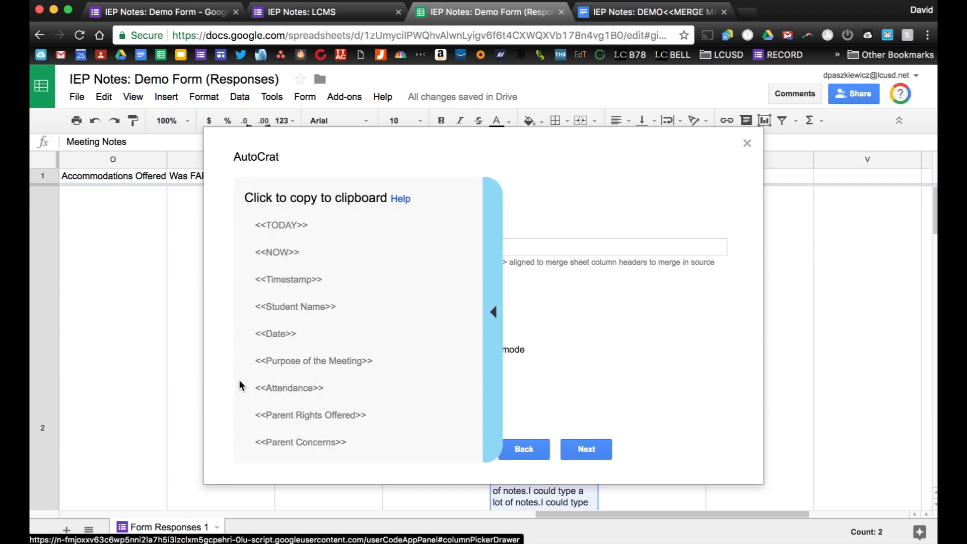
pyautogui.click(274, 308)
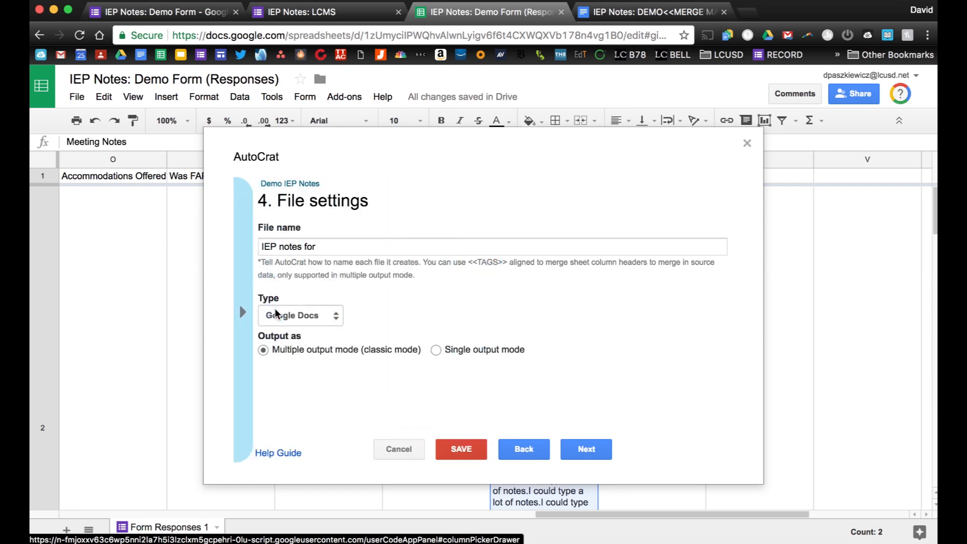
pyautogui.click(331, 248)
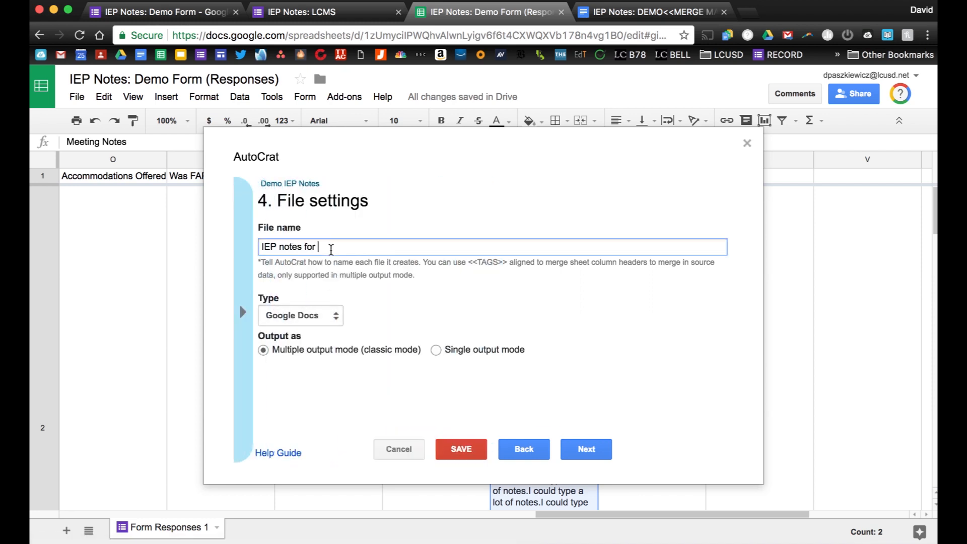
pyautogui.press('super+v')
pyautogui.press('super+z')
pyautogui.click(242, 312)
pyautogui.click(276, 305)
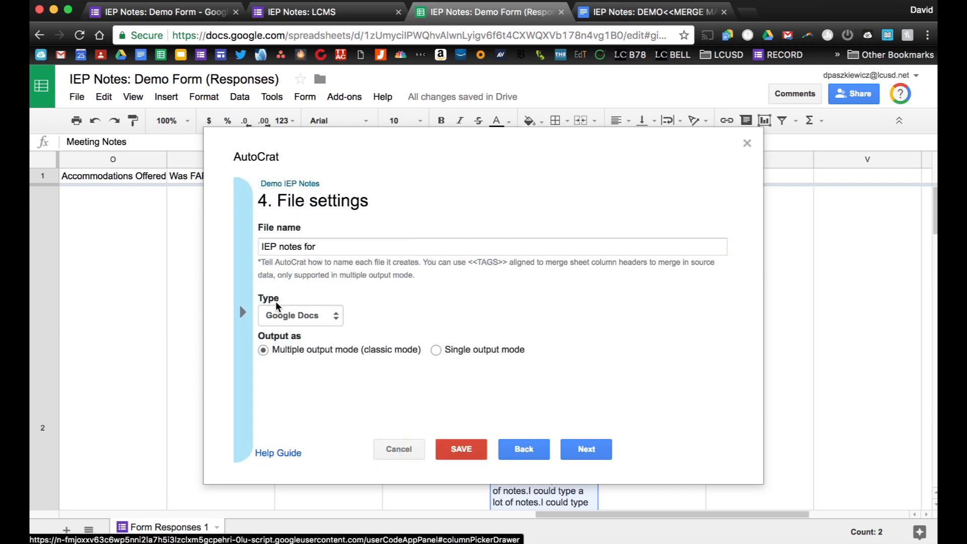
pyautogui.click(324, 247)
pyautogui.press('super+v')
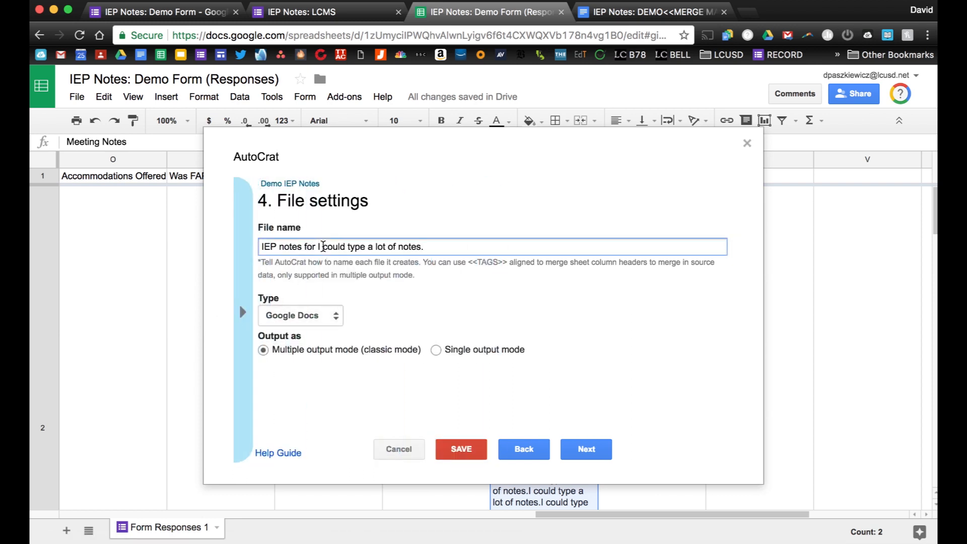
pyautogui.press('super+z')
pyautogui.click(243, 312)
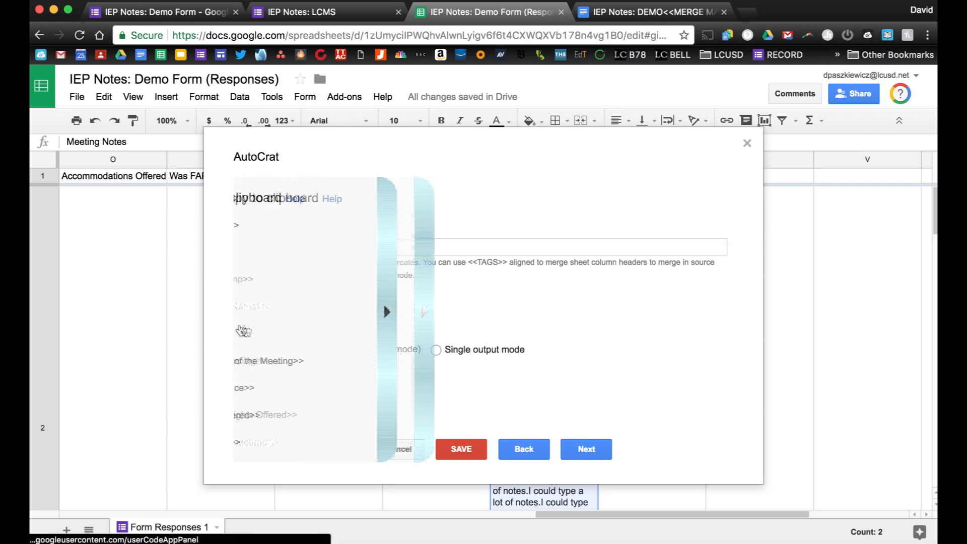
# Complete the file name 'IEP notes for <<Student Name>> ; <<Date>>' and keep Google Docs output.
pyautogui.rightClick(284, 309)
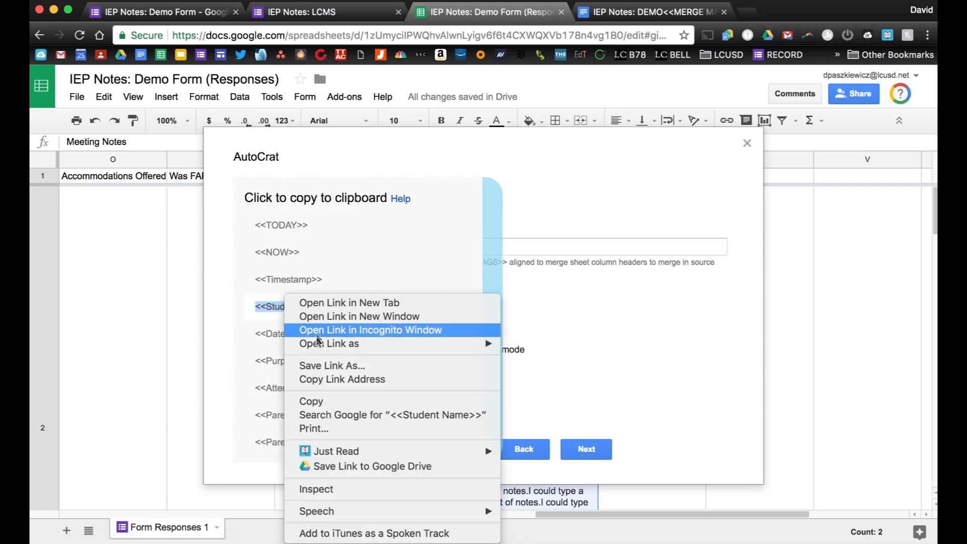
pyautogui.click(312, 401)
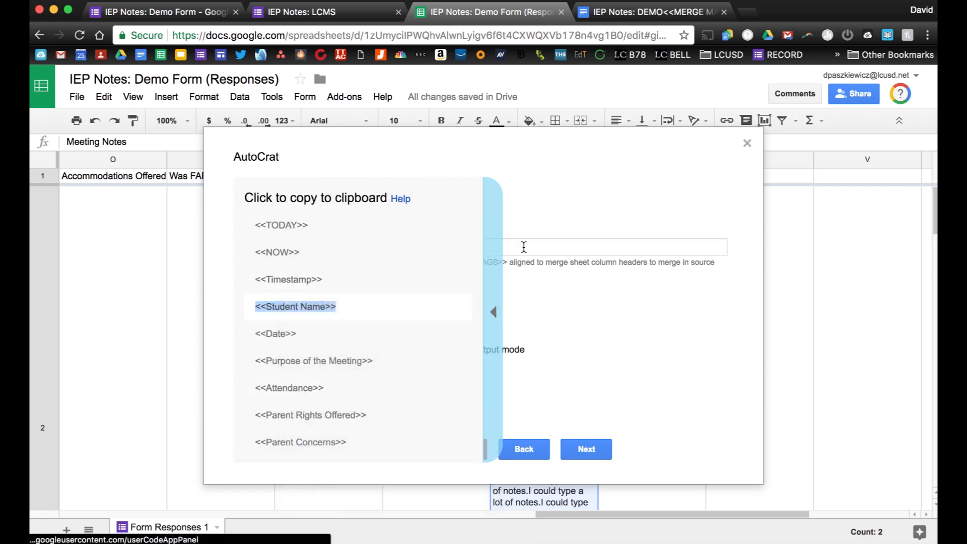
pyautogui.click(493, 312)
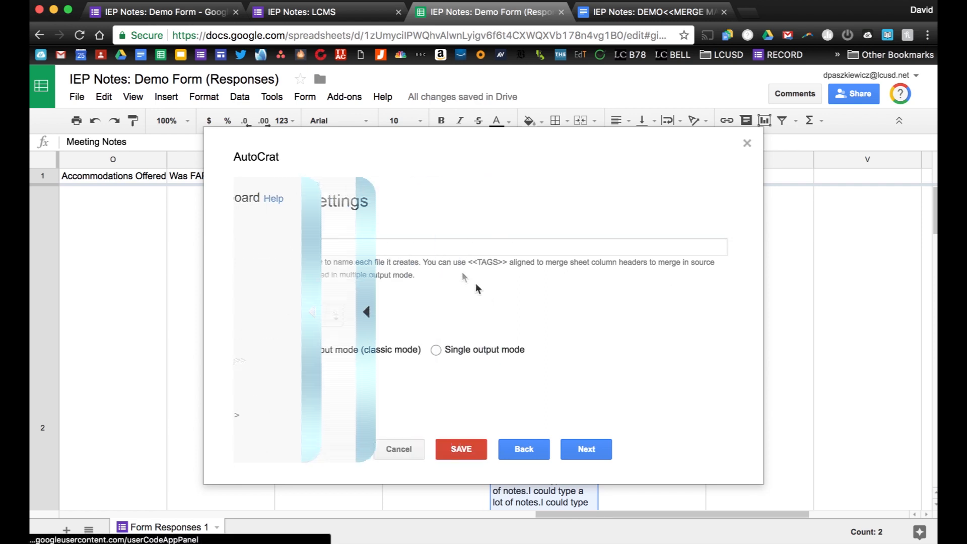
pyautogui.click(408, 247)
pyautogui.press('super+v')
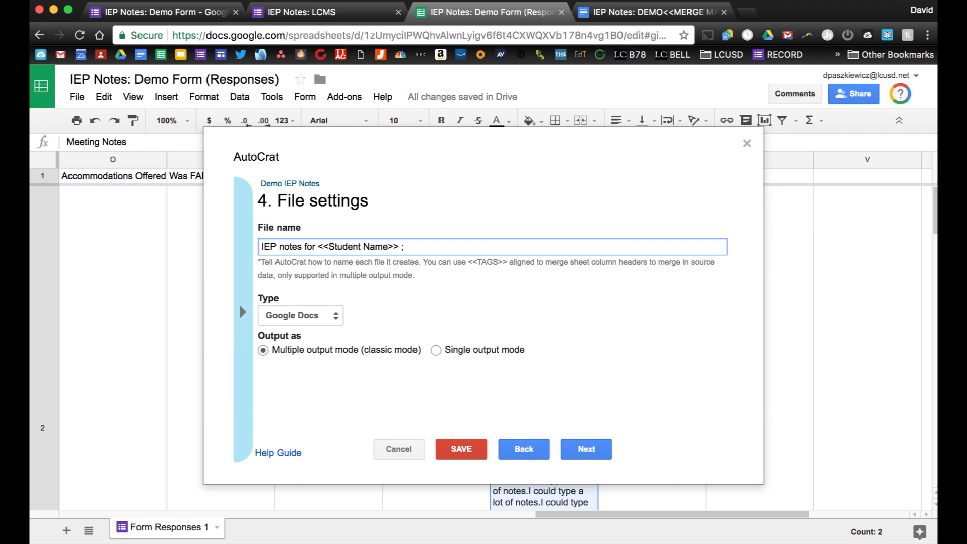
pyautogui.write('; <<Date>>')
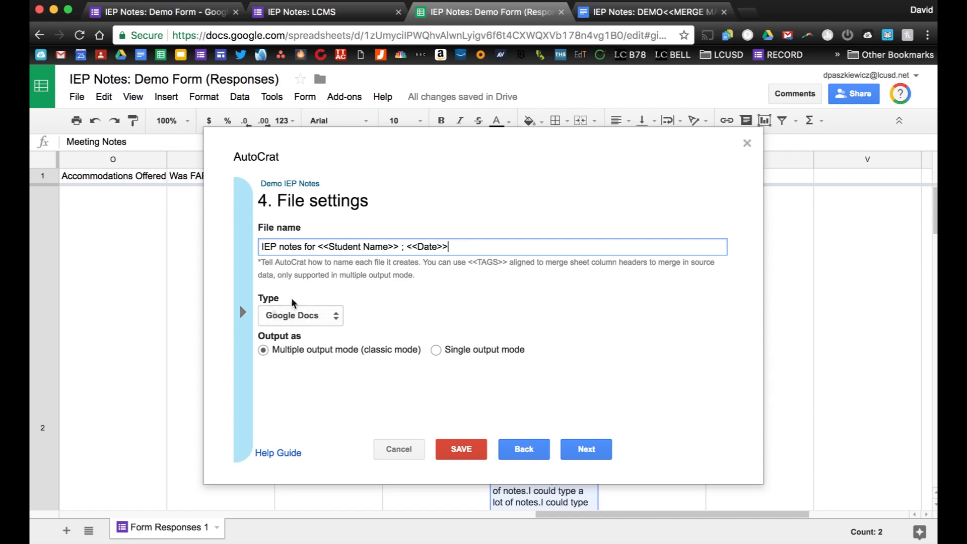
pyautogui.click(336, 315)
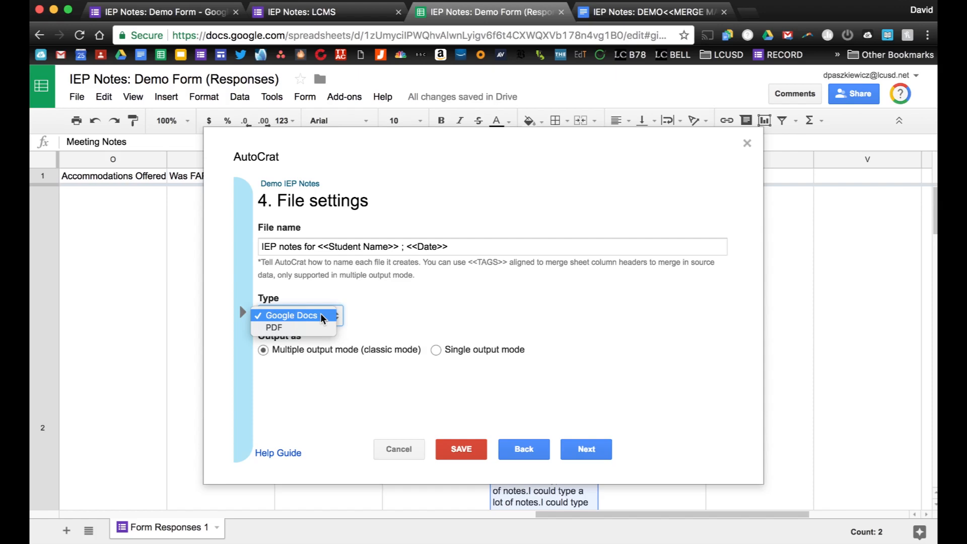
pyautogui.click(371, 319)
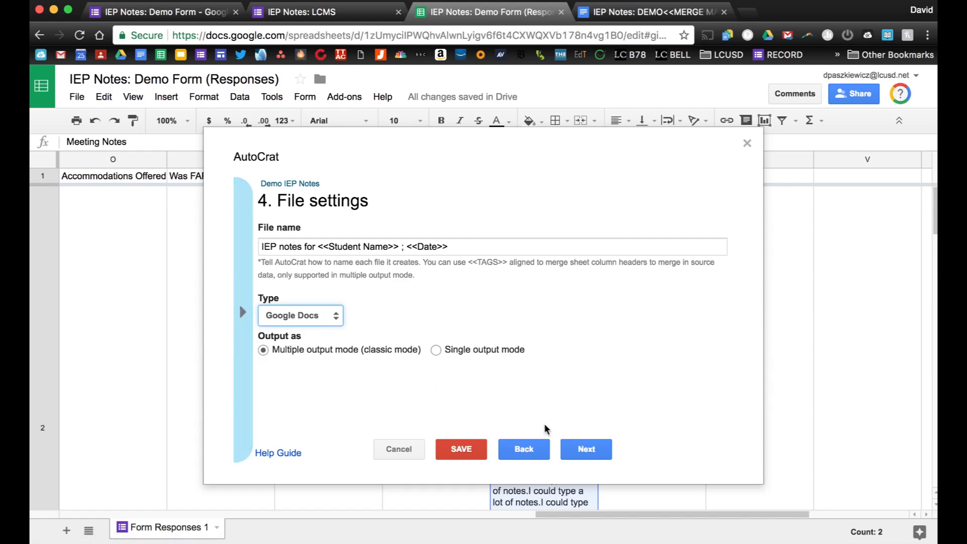
# Set AutoCrat Demo Folder as the destination folder for the merged docs.
pyautogui.click(578, 450)
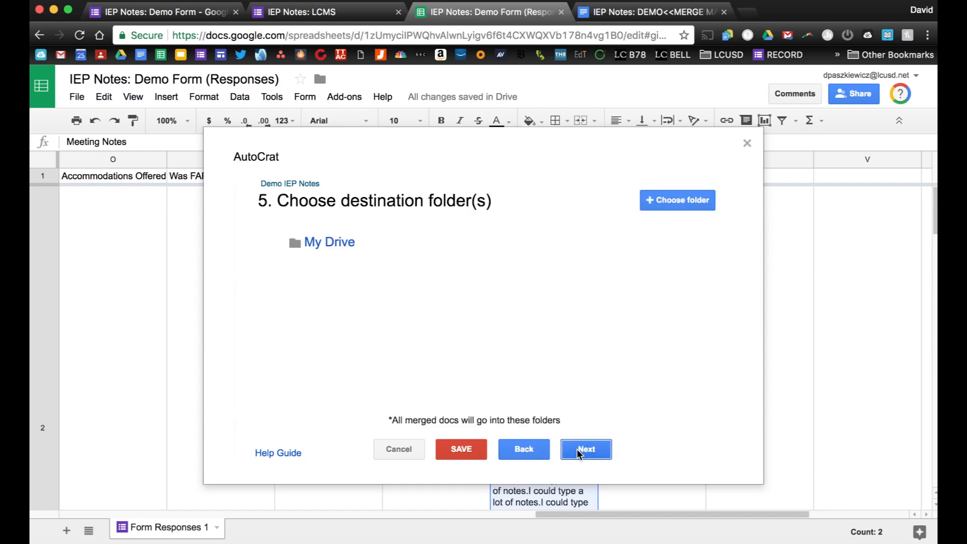
pyautogui.click(666, 201)
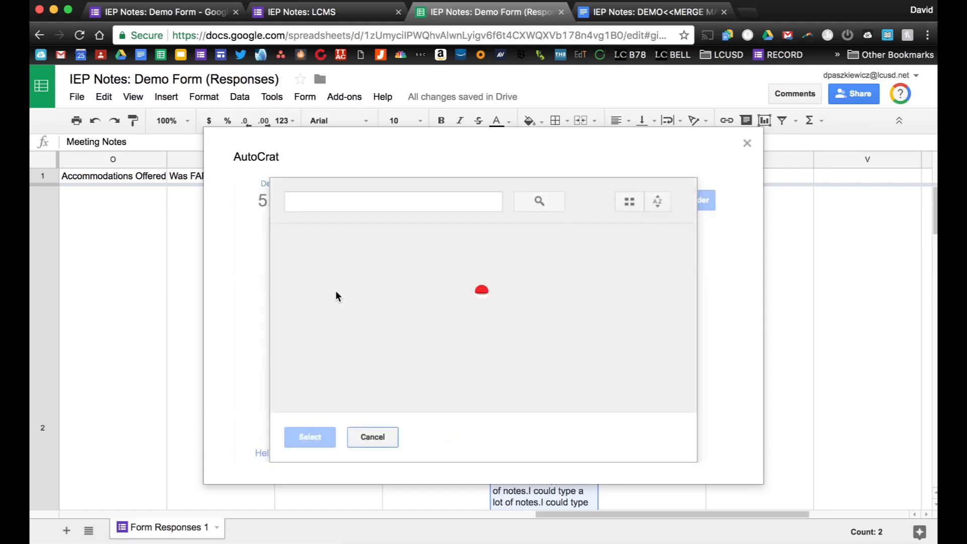
pyautogui.scroll(-3, 335, 347)
pyautogui.click(323, 277)
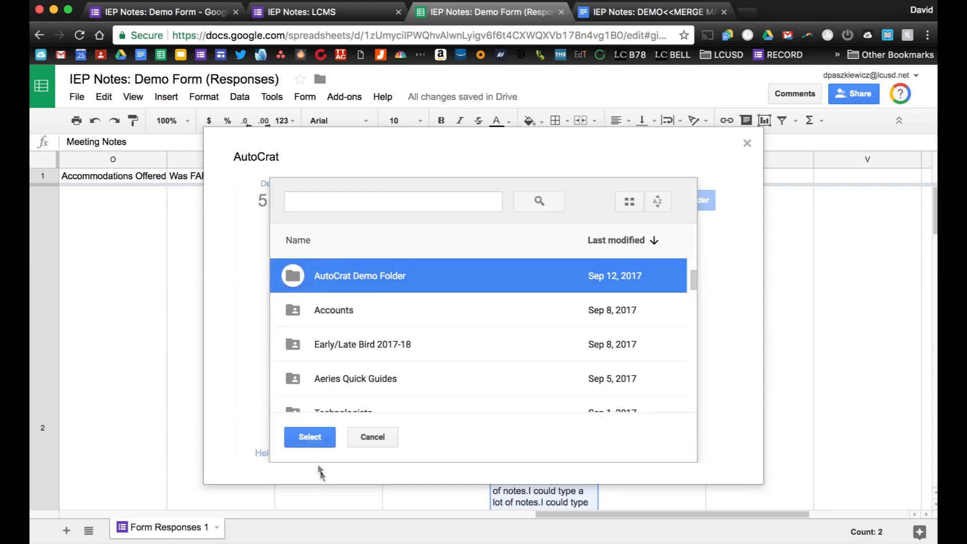
pyautogui.click(310, 437)
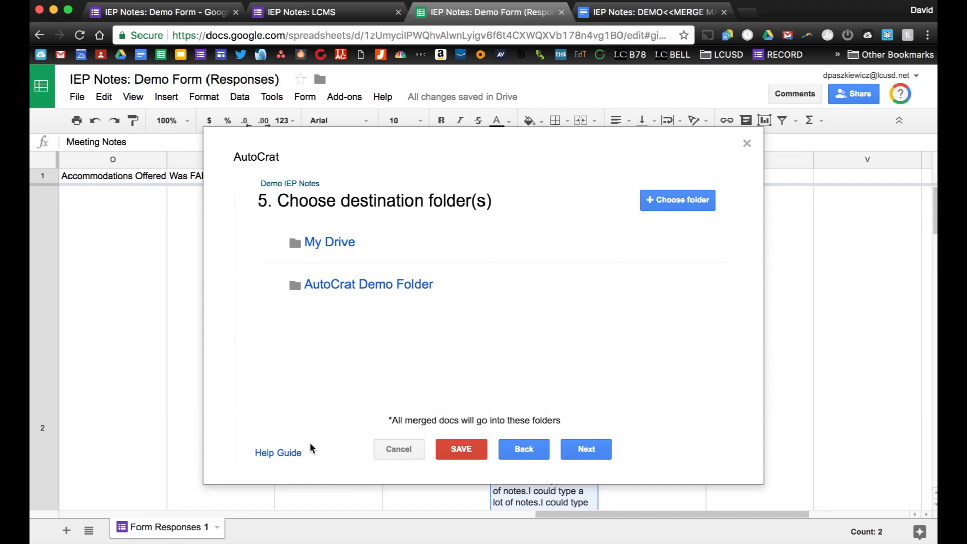
# Skip the optional dynamic folder reference and merge condition steps.
pyautogui.click(588, 451)
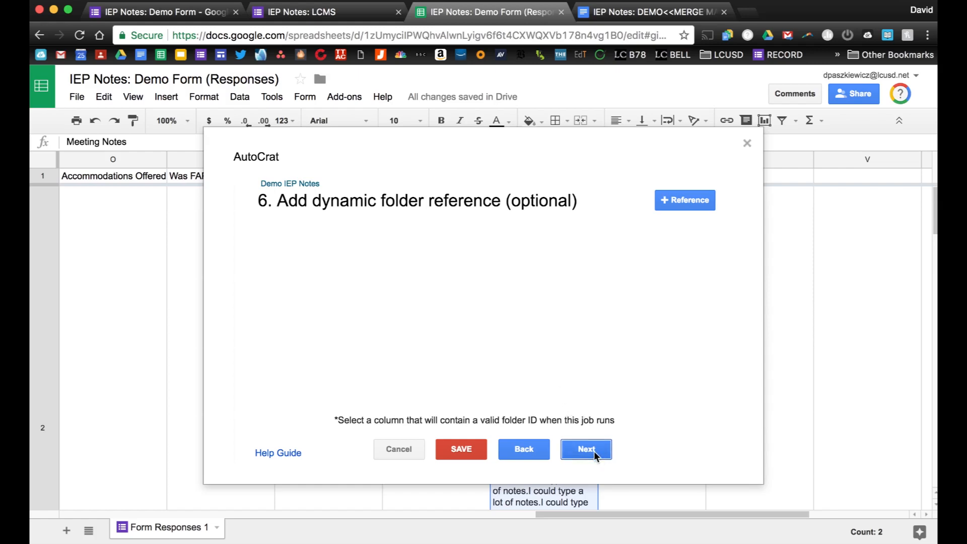
pyautogui.click(588, 450)
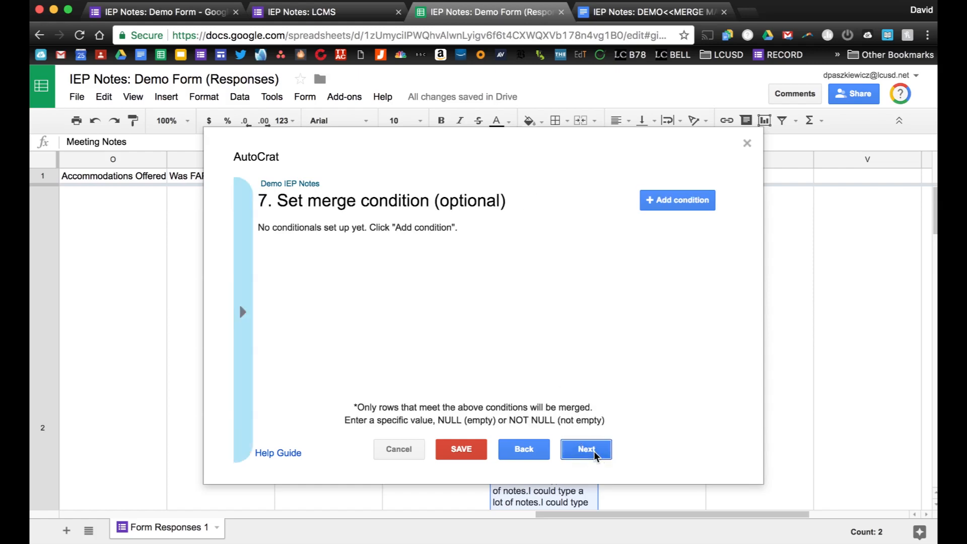
pyautogui.click(594, 452)
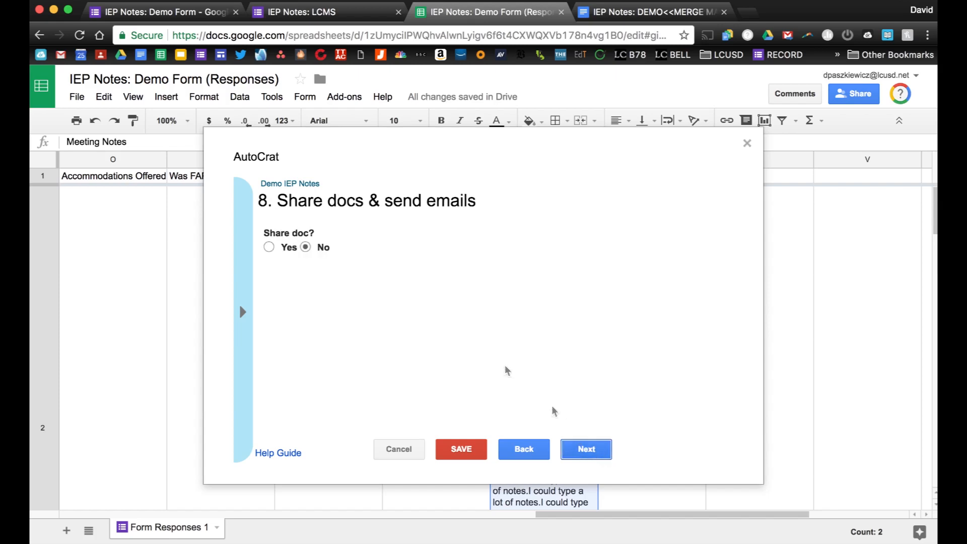
# Share merged docs as view only doc with collaborator re-sharing set to No.
pyautogui.click(269, 248)
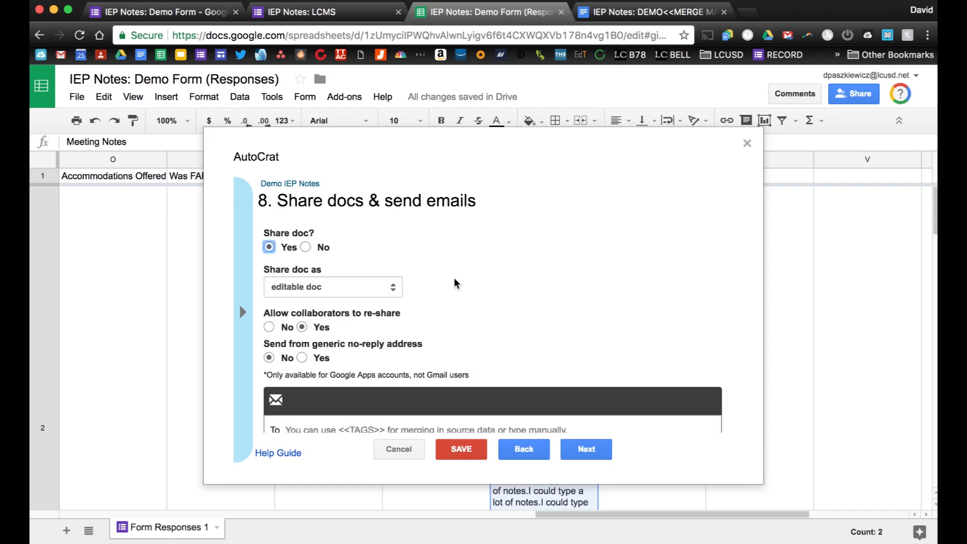
pyautogui.scroll(-3, 455, 282)
pyautogui.click(374, 230)
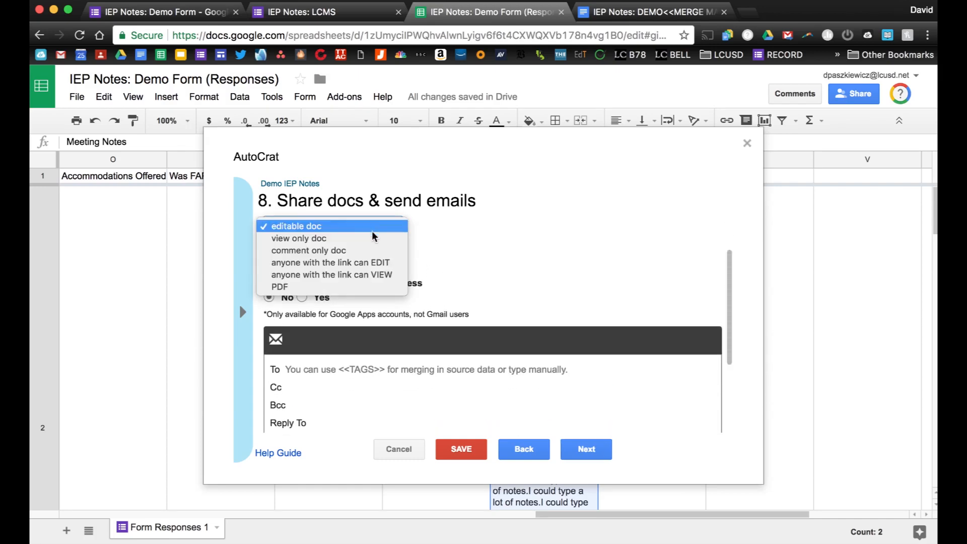
pyautogui.click(361, 239)
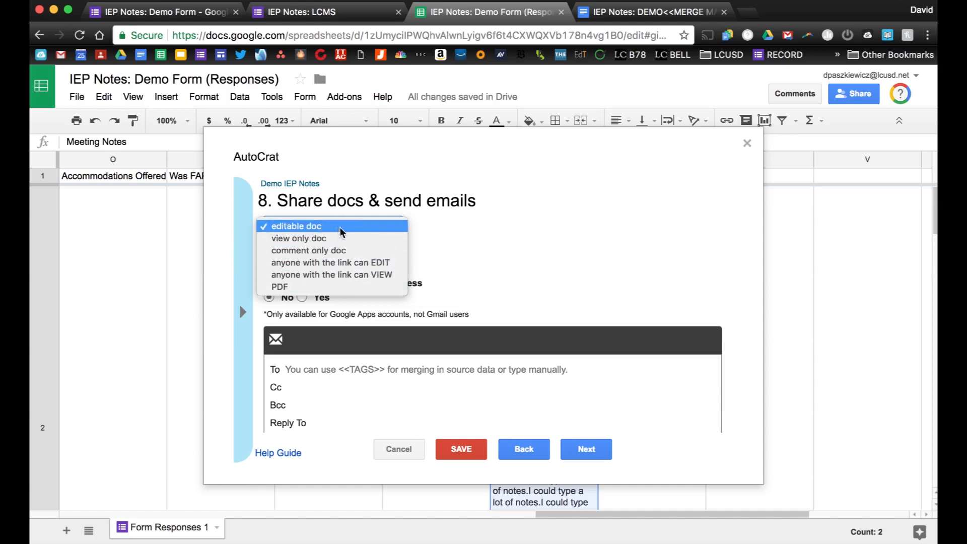
pyautogui.click(347, 239)
pyautogui.scroll(-2, 462, 249)
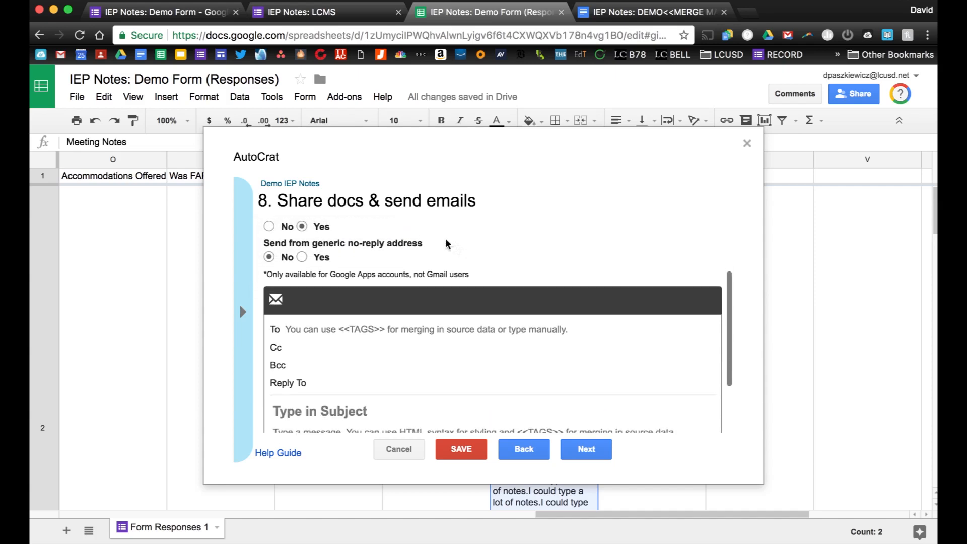
pyautogui.scroll(2, 280, 224)
pyautogui.click(270, 263)
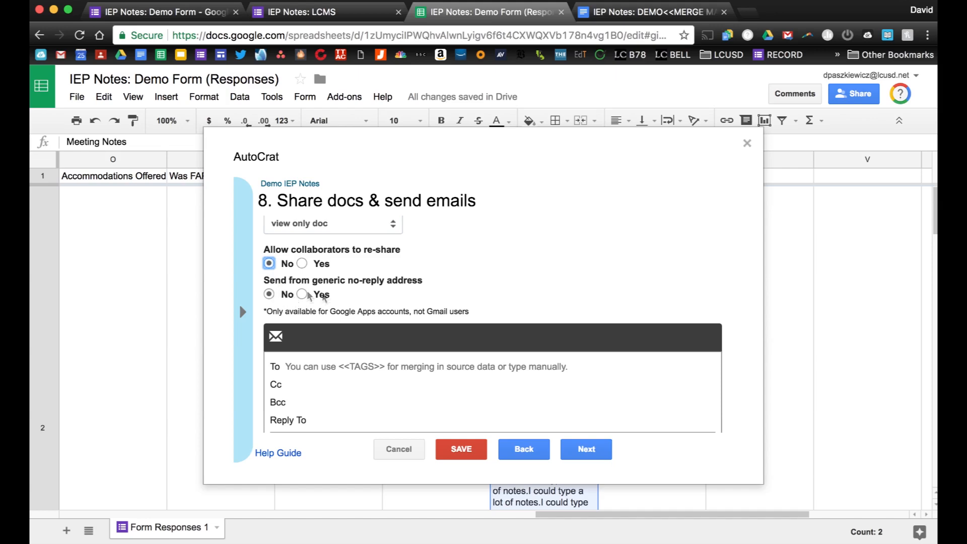
pyautogui.scroll(-3, 415, 290)
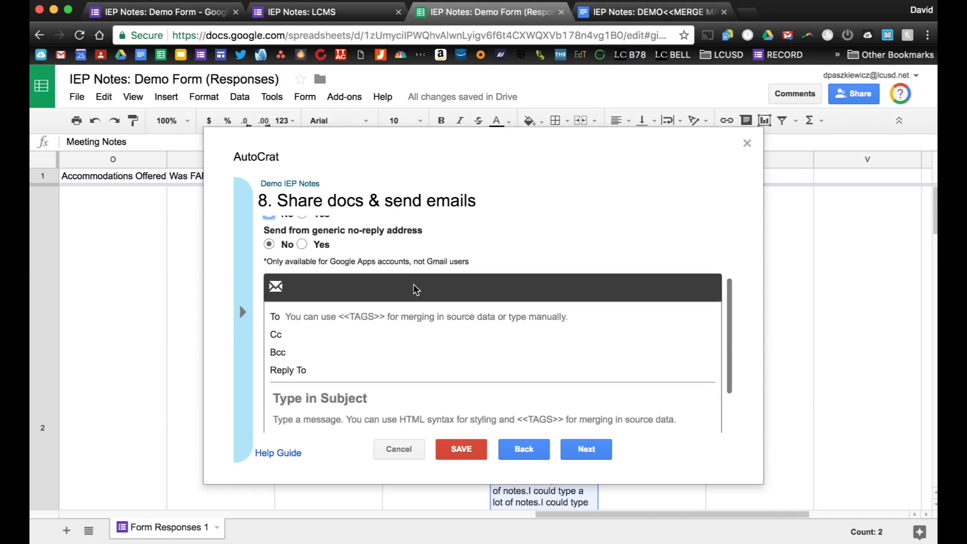
pyautogui.click(293, 310)
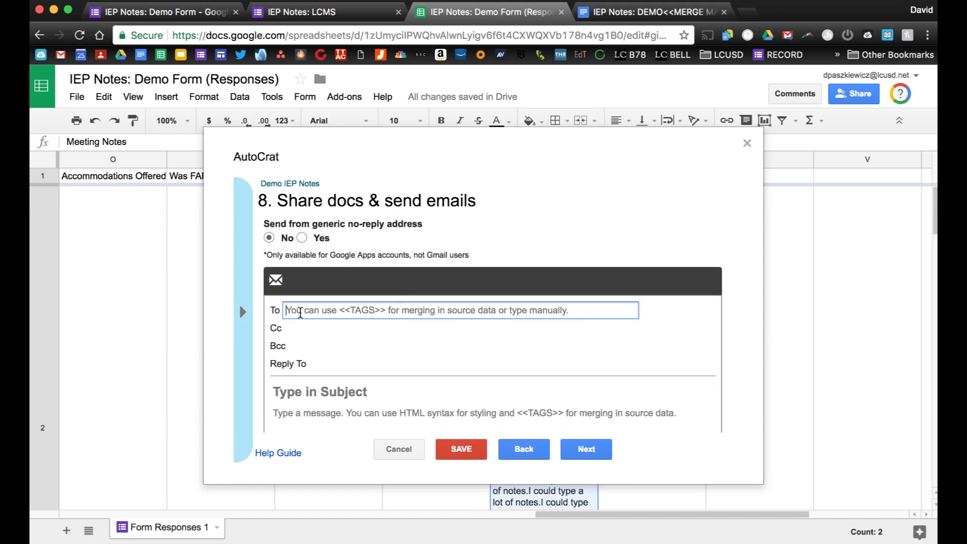
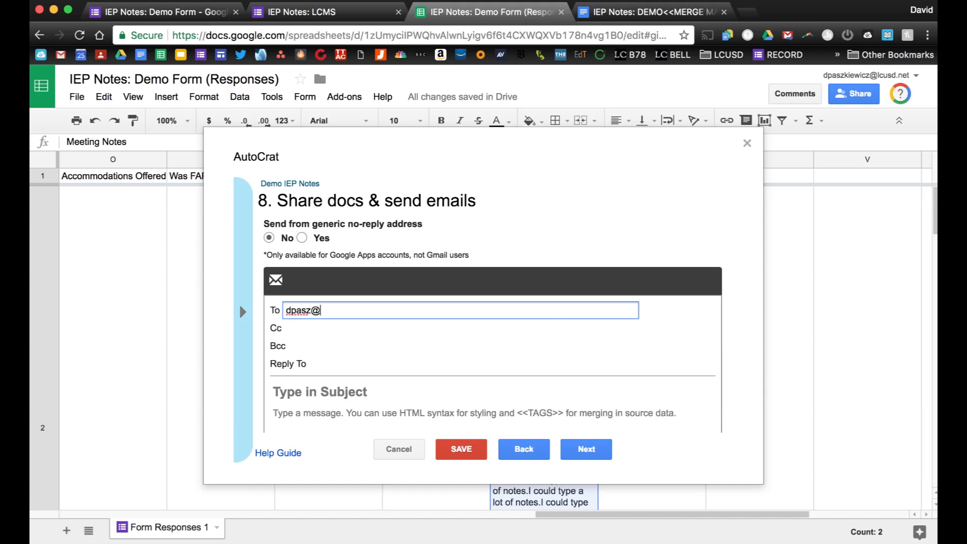
# Enter the recipient's e-mail address in To and a copy address in Cc.
pyautogui.click(301, 328)
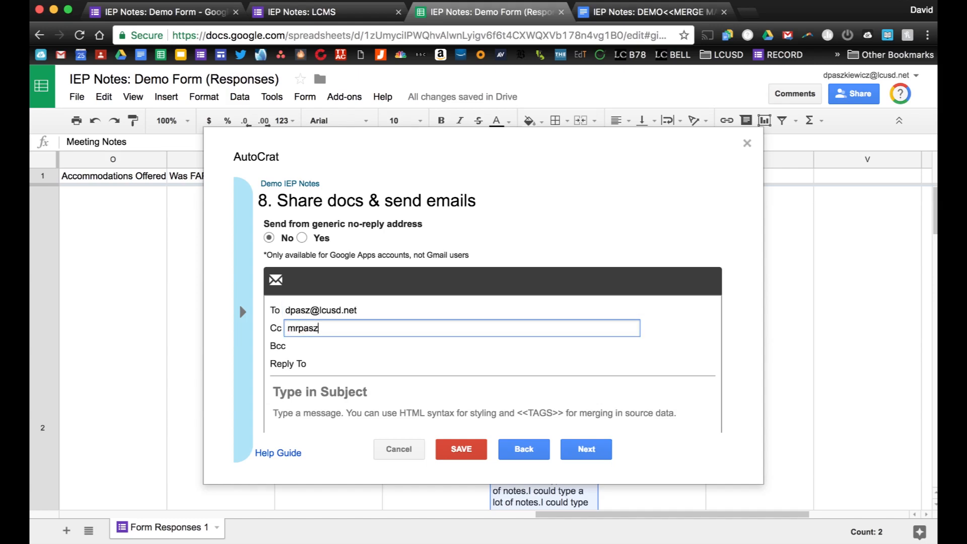
pyautogui.scroll(-3, 325, 349)
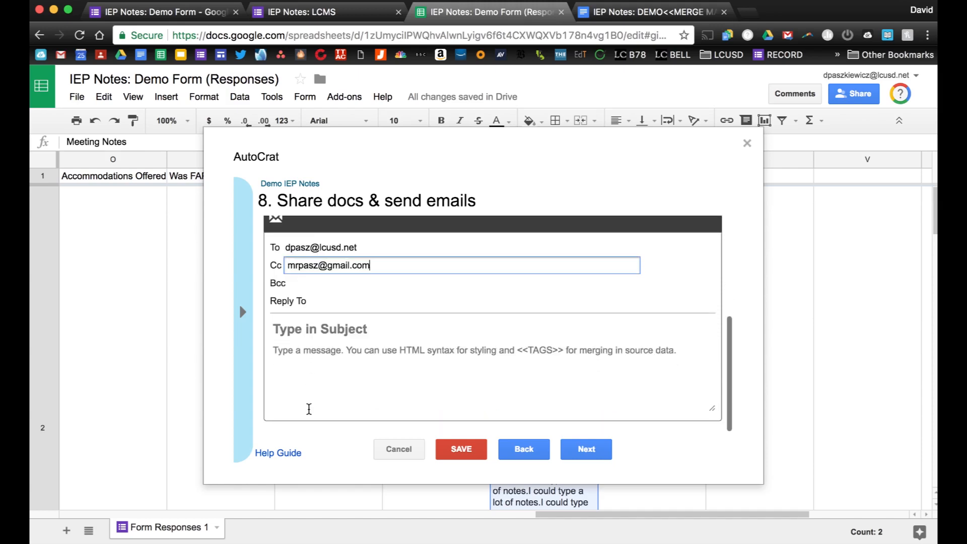
# Set the email subject to 'Demo IEP Notes for <<Student Name>>', fixing typos.
pyautogui.click(299, 349)
pyautogui.click(287, 333)
pyautogui.write('Dem')
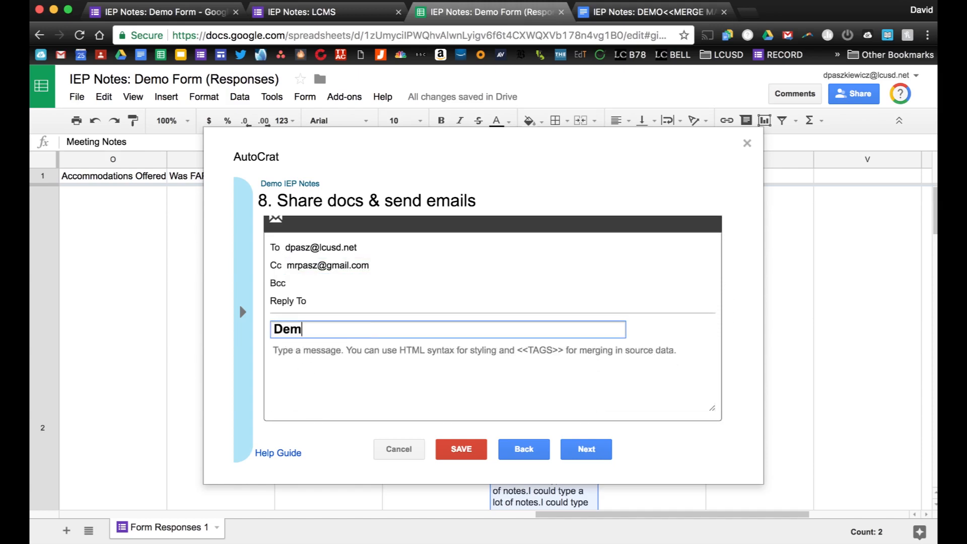
pyautogui.write('o IEP Notes for <<Students')
pyautogui.press('BackSpace')
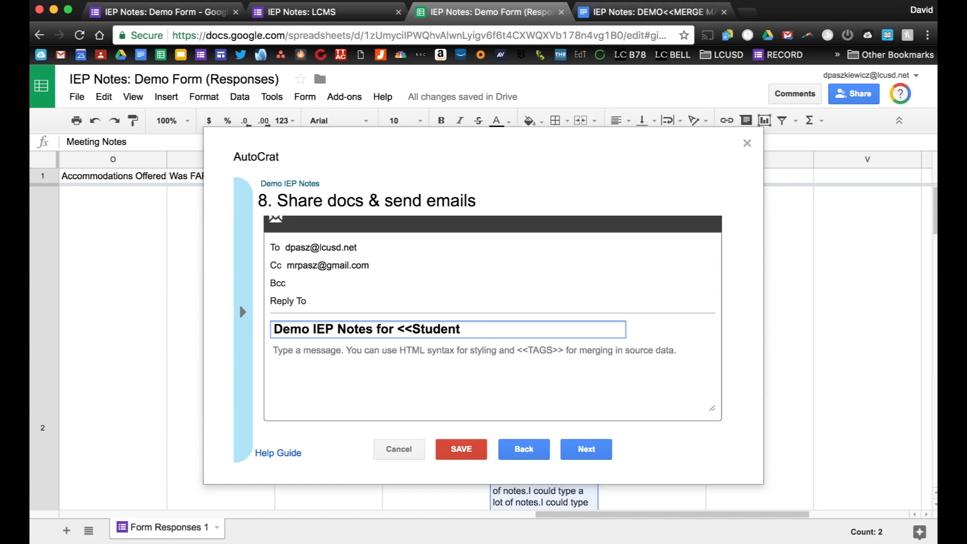
pyautogui.write('Name>>')
pyautogui.click(293, 350)
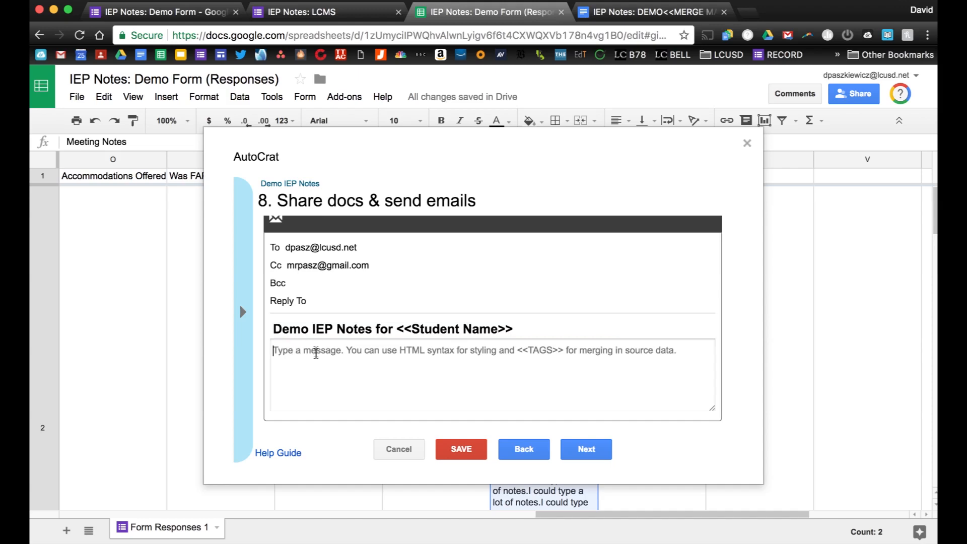
# Write the greeting to the parent of <<Student Name>> and the thank-you line mentioning <<Date>>.
pyautogui.write('Hello')
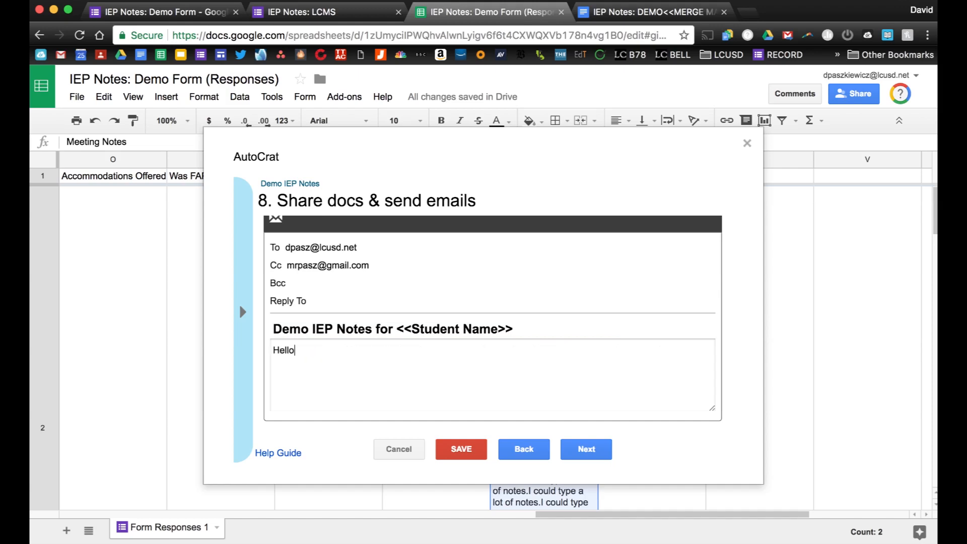
pyautogui.press('BackSpace')
pyautogui.write(', parent of <<Student Name>>,')
pyautogui.press('Return')
pyautogui.press('Return')
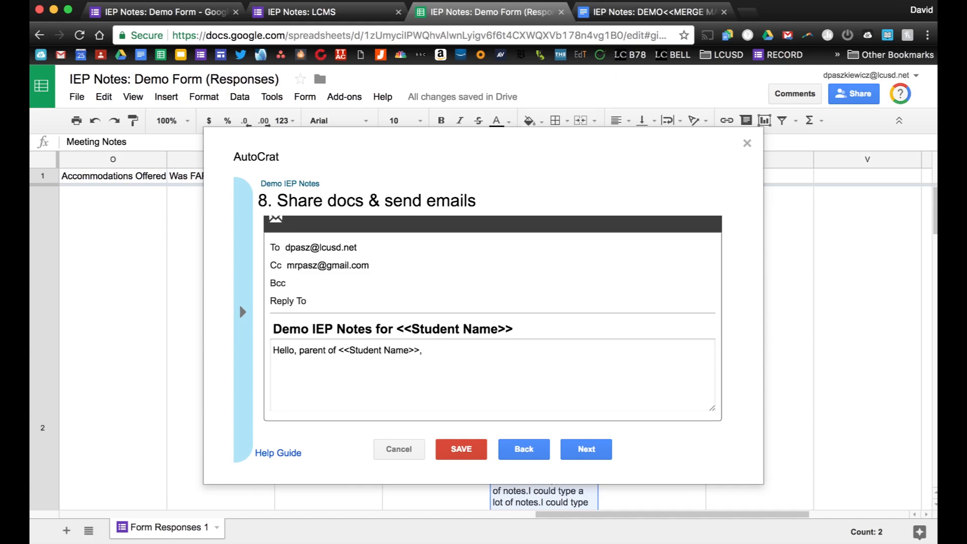
pyautogui.write('Tahnk you for attending our IEP')
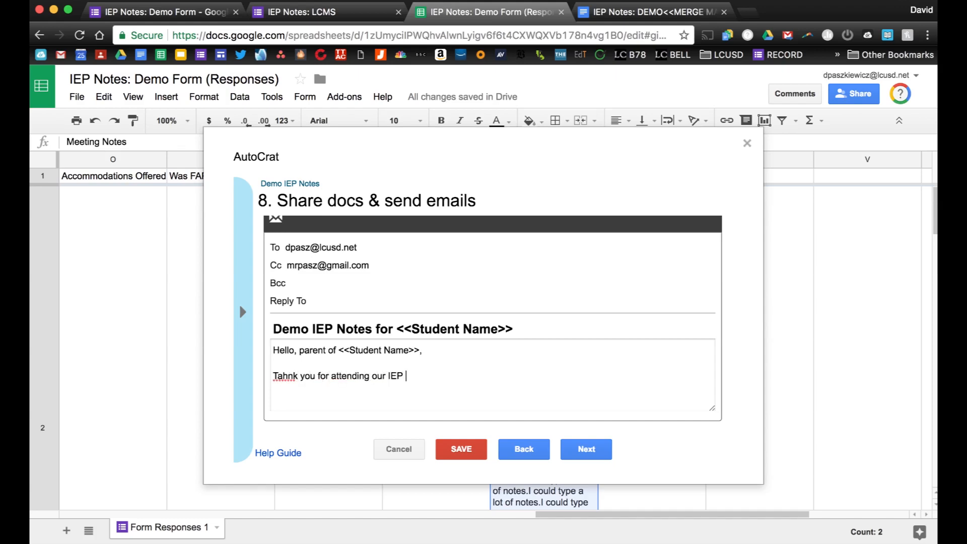
pyautogui.click(283, 376)
pyautogui.press('BackSpace')
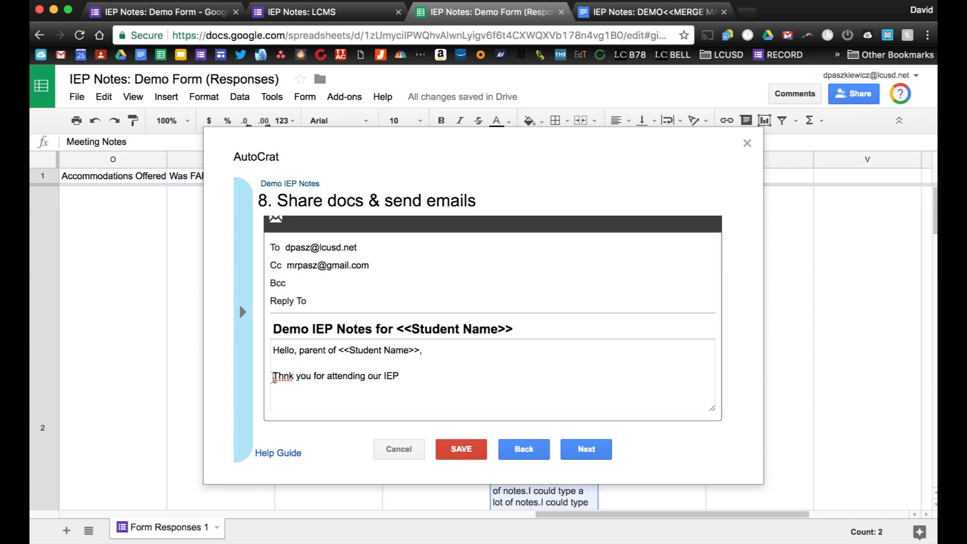
pyautogui.click(280, 376)
pyautogui.write('a')
pyautogui.click(409, 376)
pyautogui.write('meeting on ')
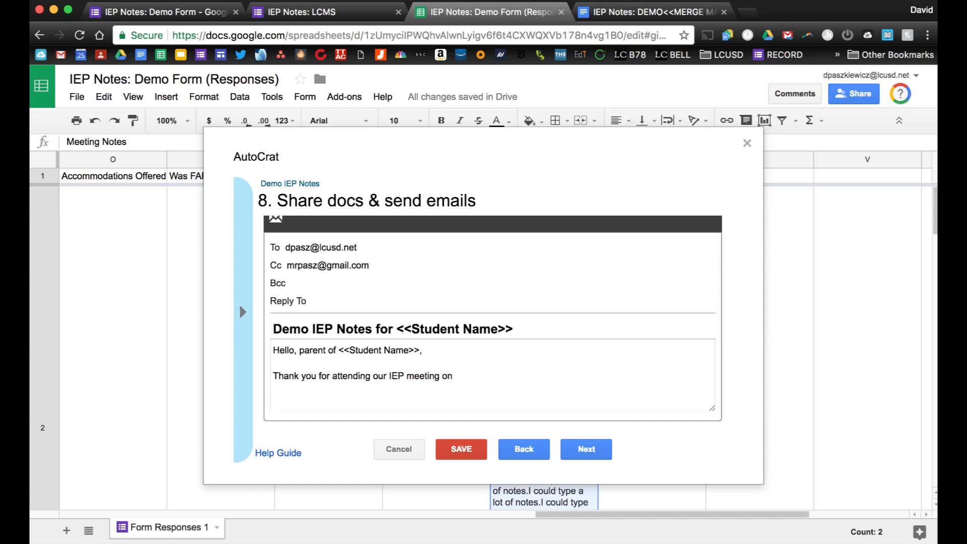
pyautogui.write('<<Date>>. Attached are the notes from our meeting')
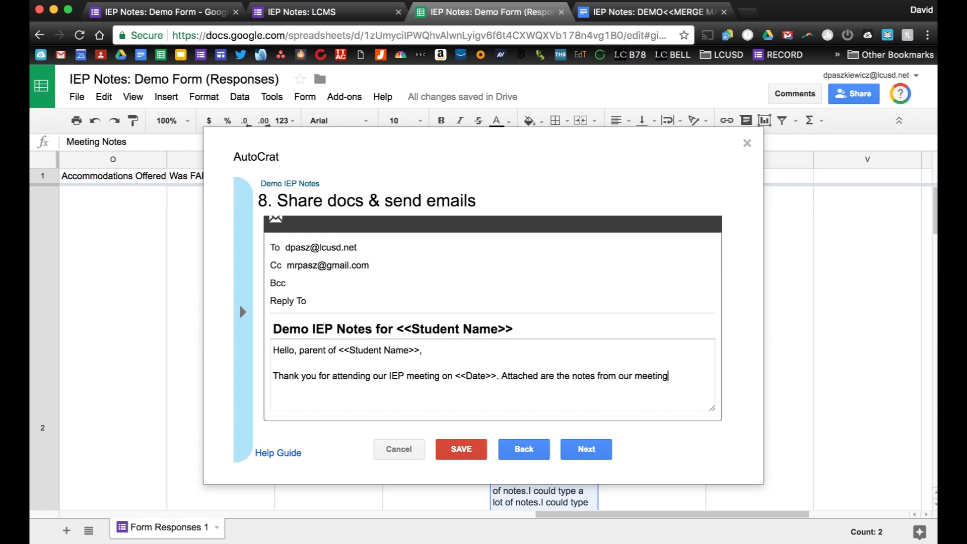
pyautogui.write('.')
# Sign off the email with 'Sincerely,' and the teacher's name.
pyautogui.press('Return')
pyautogui.press('Return')
pyautogui.write('Sincee')
pyautogui.press('BackSpace')
pyautogui.write('rely,')
pyautogui.press('Return')
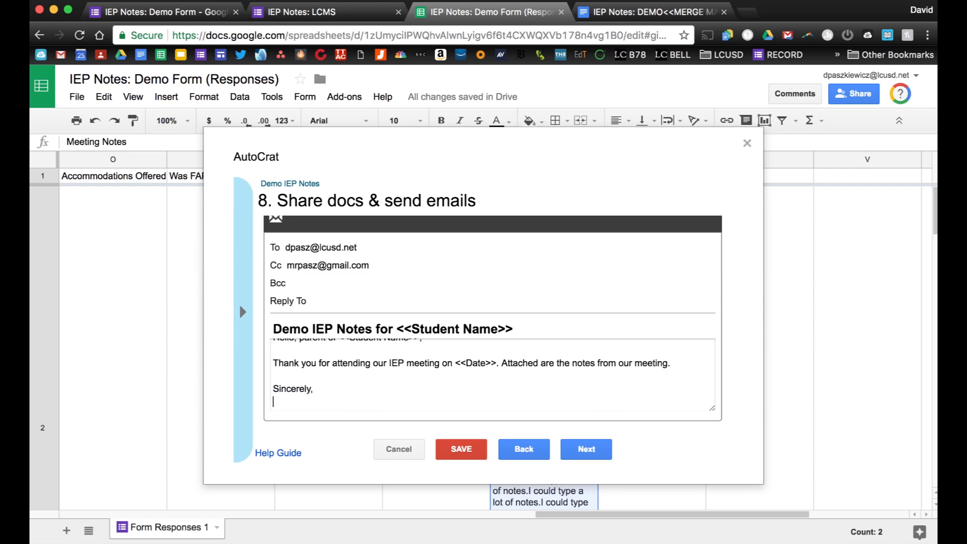
pyautogui.write('Mr Pasz')
pyautogui.click(587, 450)
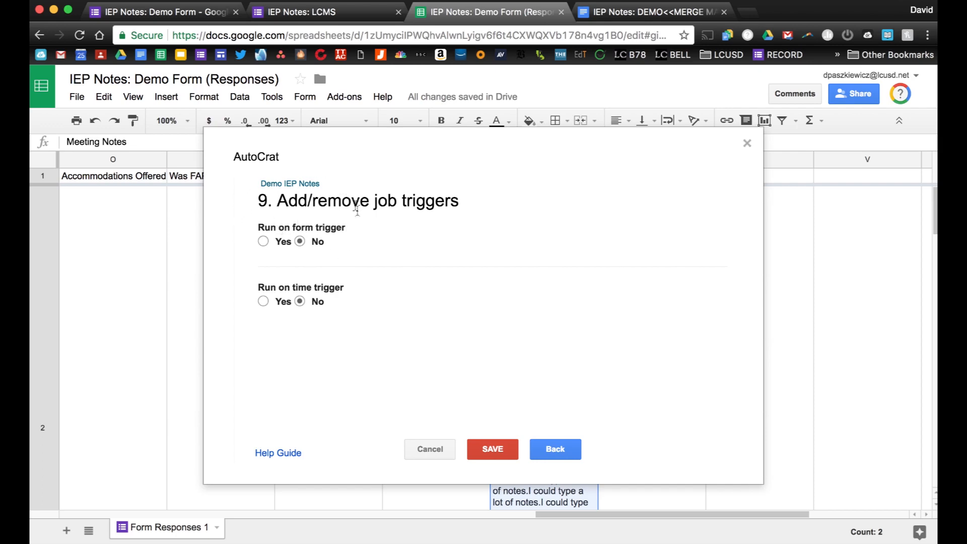
# Turn on the run-on-form trigger, enable project triggers, and save the Demo IEP Notes job.
pyautogui.click(262, 241)
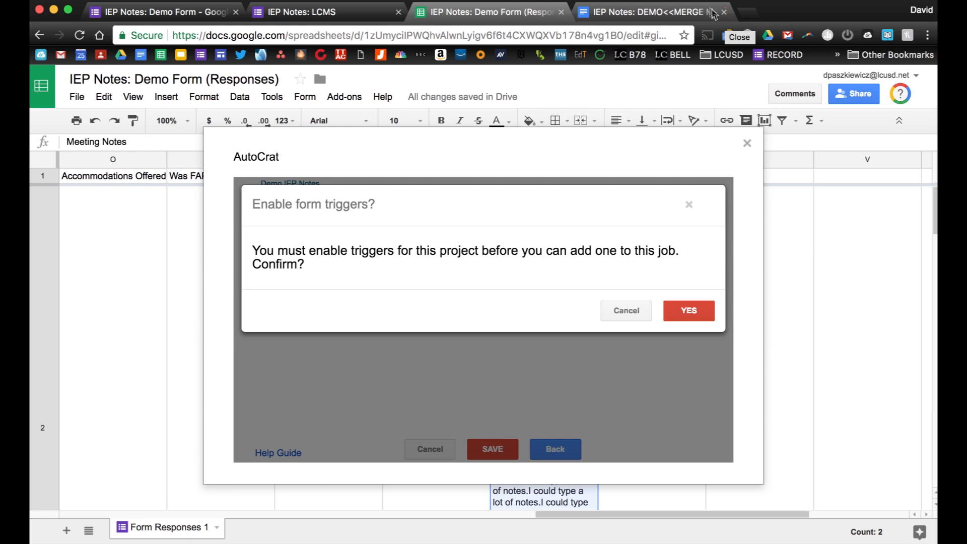
pyautogui.click(693, 309)
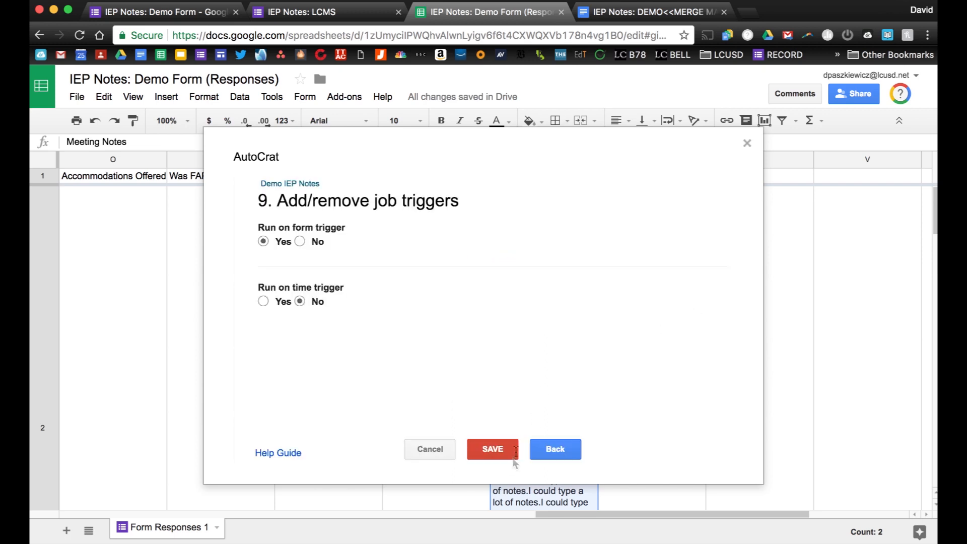
pyautogui.click(499, 450)
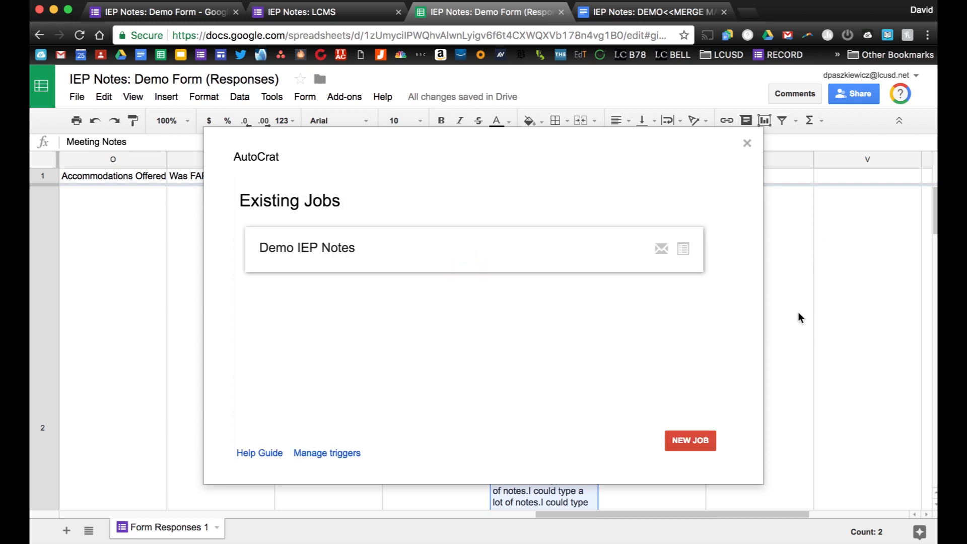
# Close autoCrat and select the Meeting Notes text in cell S2.
pyautogui.click(747, 146)
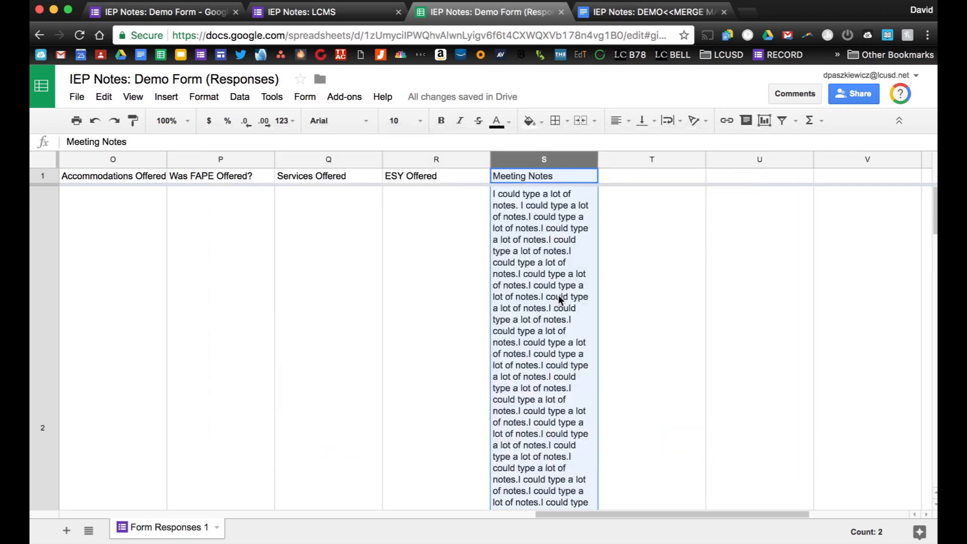
pyautogui.doubleClick(559, 300)
pyautogui.press('super+a')
pyautogui.press('super+c')
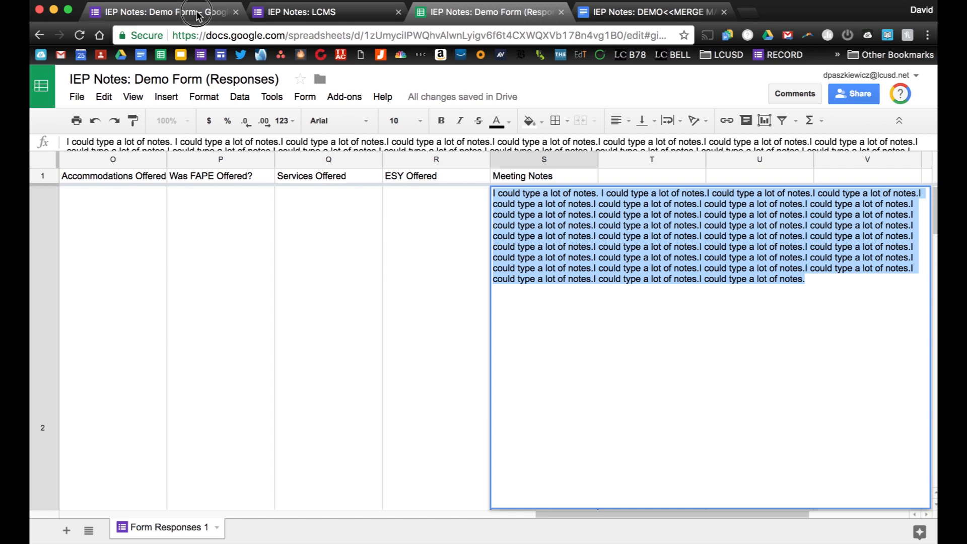
# Start another blank response in the IEP Notes: LCMS form.
pyautogui.click(219, 17)
pyautogui.click(312, 15)
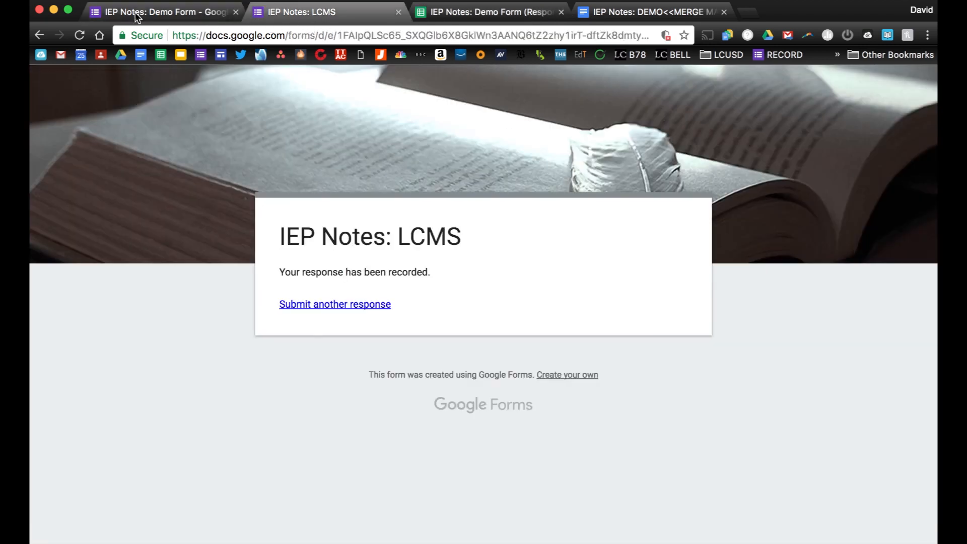
pyautogui.click(319, 309)
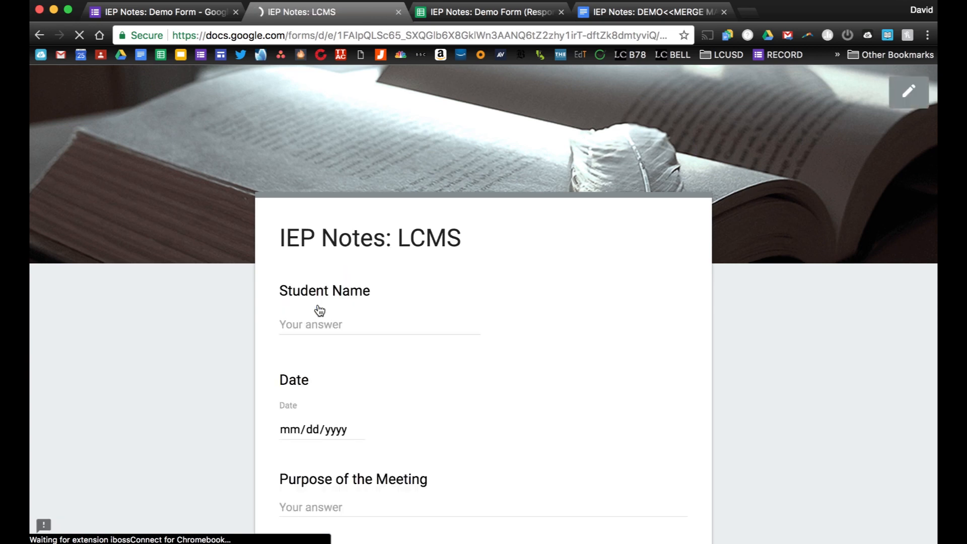
# Enter the student's name and set the meeting date to 09/28/2017.
pyautogui.click(323, 318)
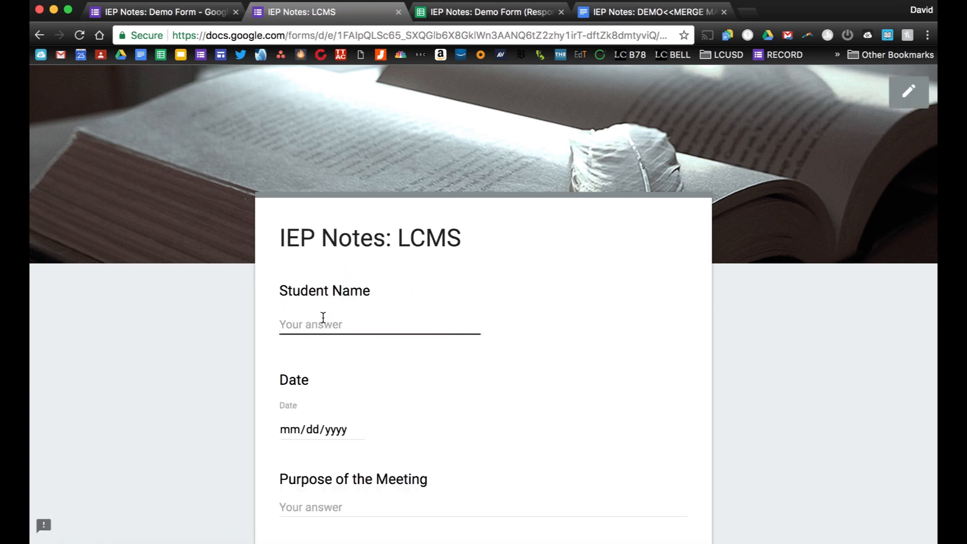
pyautogui.scroll(-5, 312, 266)
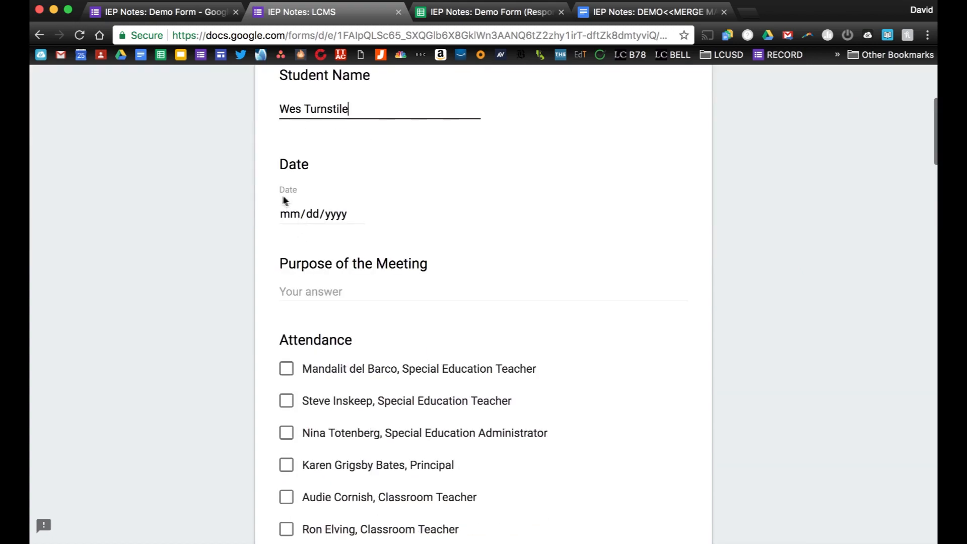
pyautogui.click(356, 214)
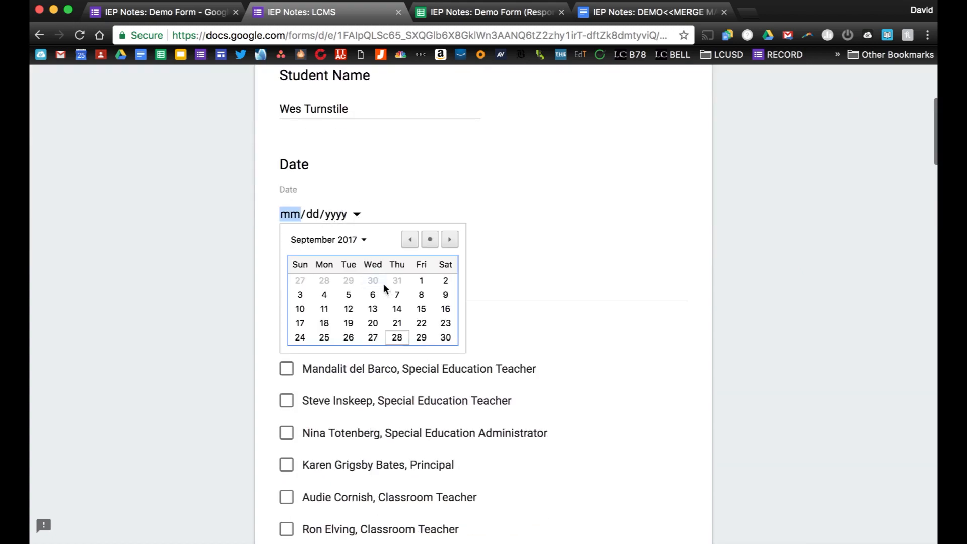
pyautogui.click(397, 337)
# Mark the special education teacher, administrator, principal and three classroom teachers as attending.
pyautogui.scroll(-3, 298, 350)
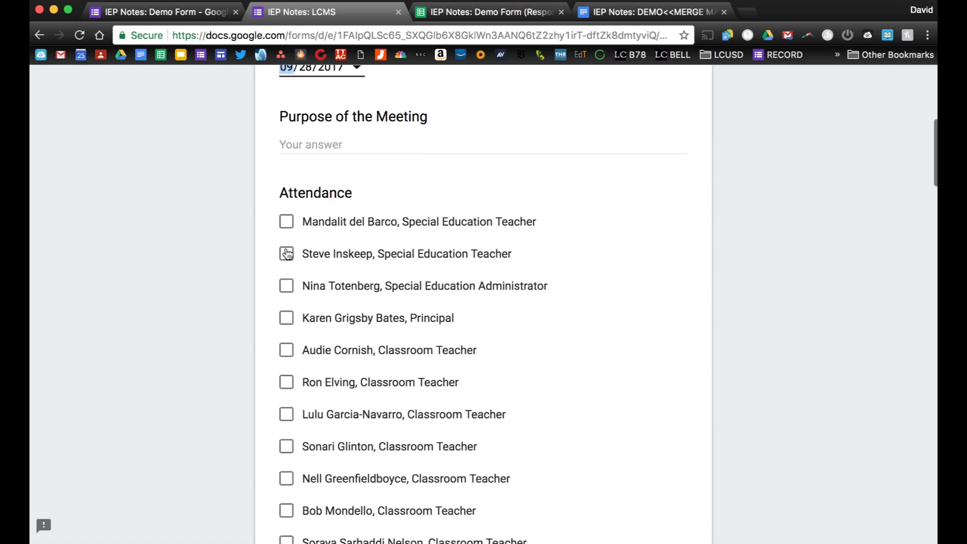
pyautogui.click(286, 221)
pyautogui.click(286, 284)
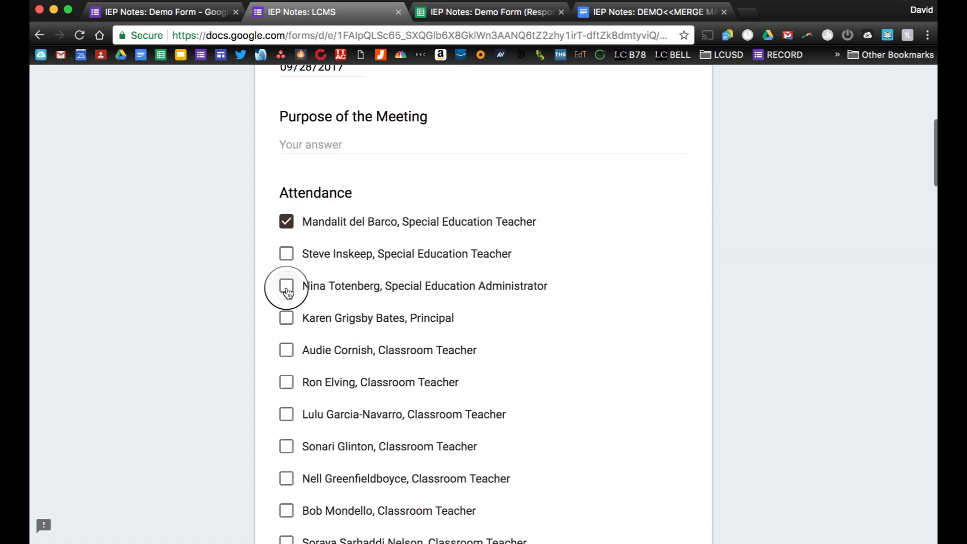
pyautogui.scroll(-2, 286, 283)
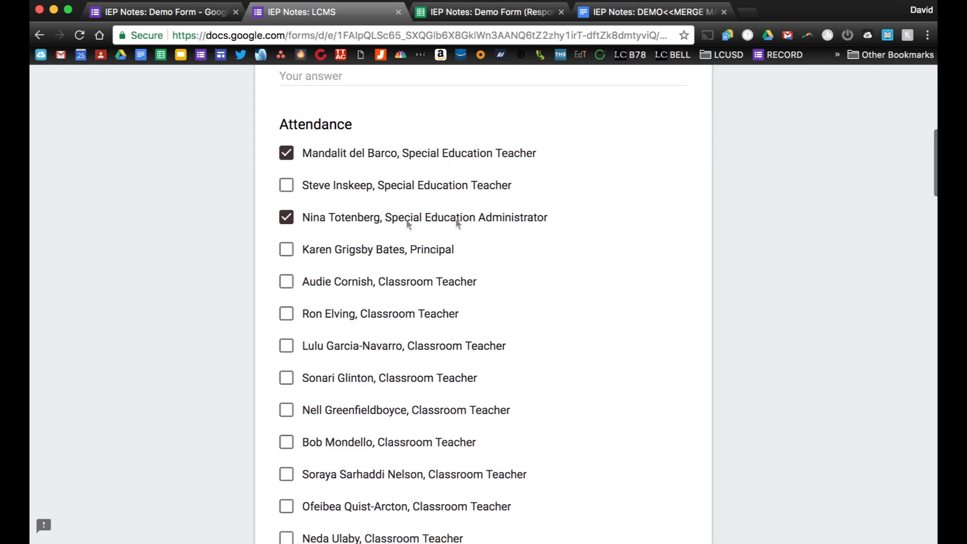
pyautogui.click(286, 250)
pyautogui.scroll(-5, 270, 374)
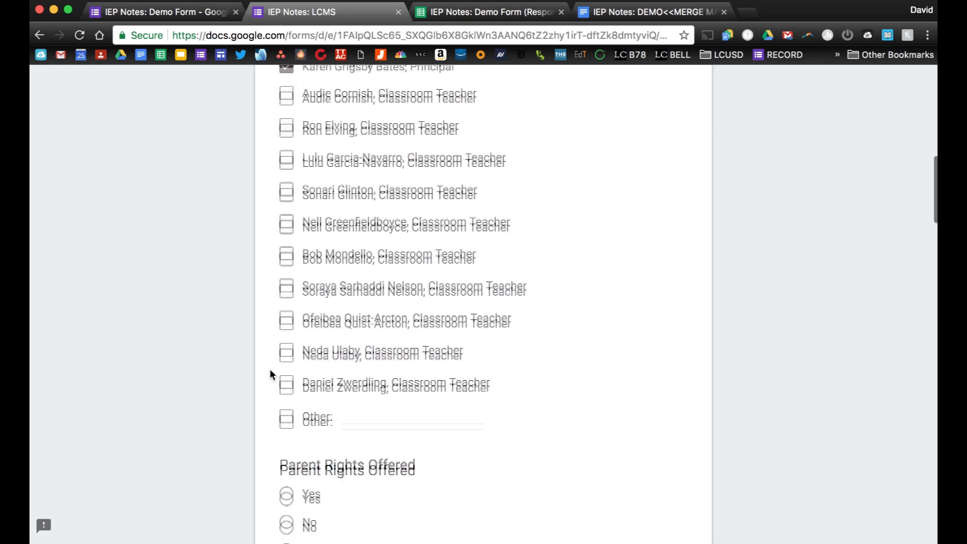
pyautogui.click(286, 318)
pyautogui.click(285, 348)
pyautogui.click(287, 382)
# Record parent rights offered, Reading Fluency parent concern, and Comprehension and Mathematics teacher concerns.
pyautogui.scroll(-6, 286, 379)
pyautogui.click(290, 270)
pyautogui.scroll(-5, 199, 278)
pyautogui.click(287, 202)
pyautogui.scroll(-5, 222, 277)
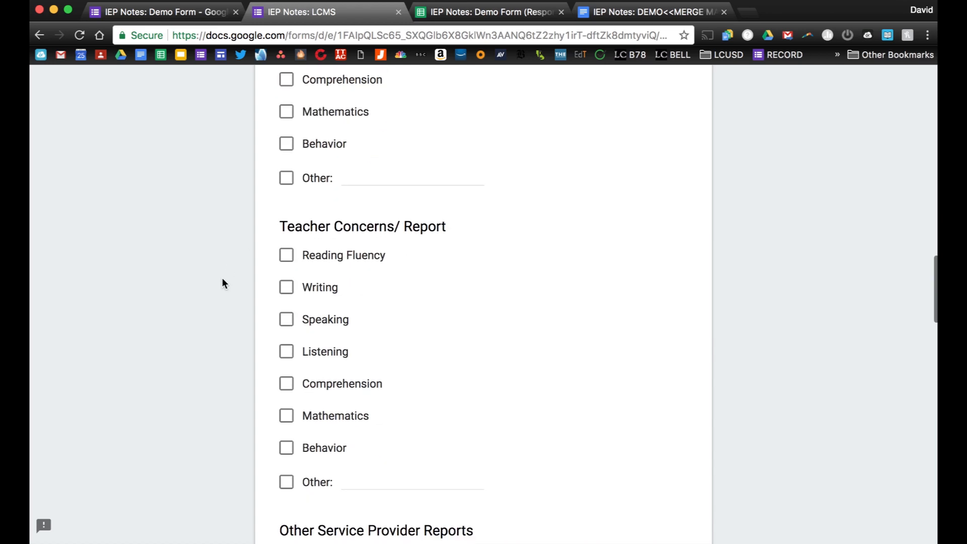
pyautogui.click(287, 384)
pyautogui.click(286, 415)
pyautogui.scroll(-5, 213, 403)
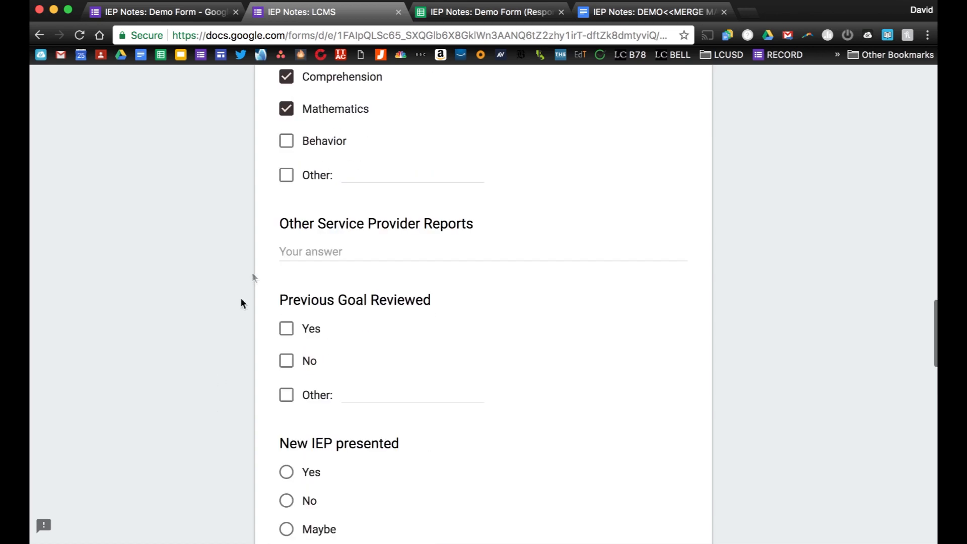
# Enter PT in Other Service Provider Reports; answer Yes to Previous Goal, New IEP, Present Levels.
pyautogui.click(299, 252)
pyautogui.write('PT')
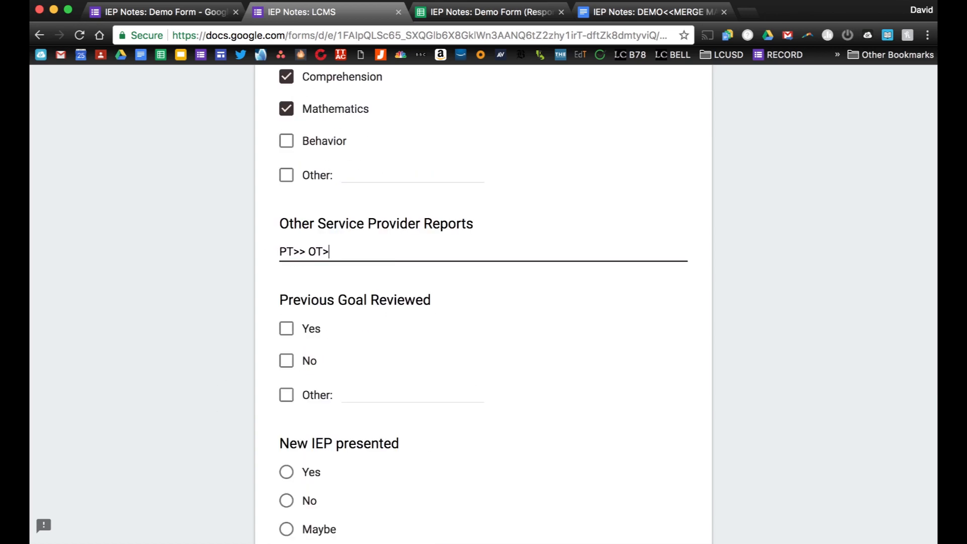
pyautogui.scroll(-3, 484, 302)
pyautogui.click(285, 193)
pyautogui.scroll(-2, 235, 286)
pyautogui.click(286, 267)
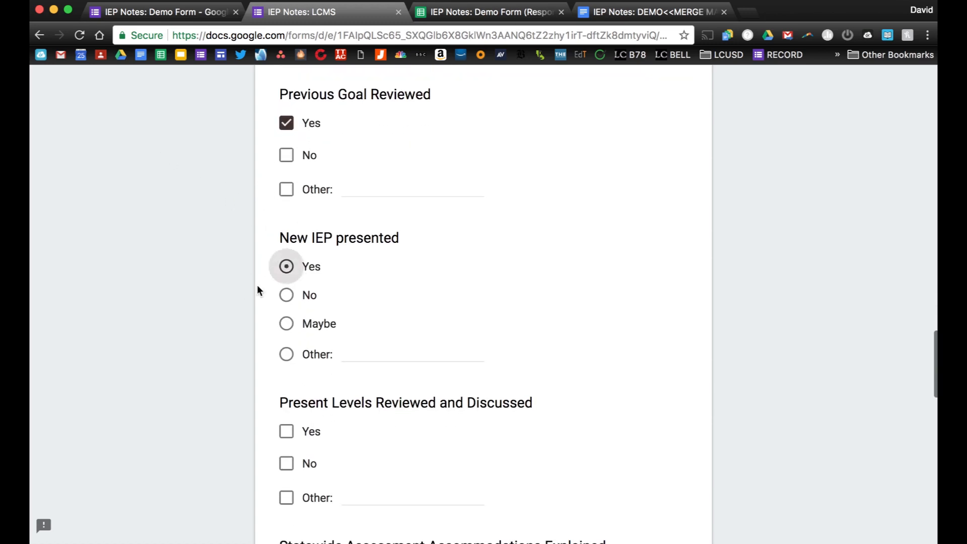
pyautogui.scroll(-4, 258, 286)
pyautogui.click(286, 257)
pyautogui.scroll(-2, 234, 309)
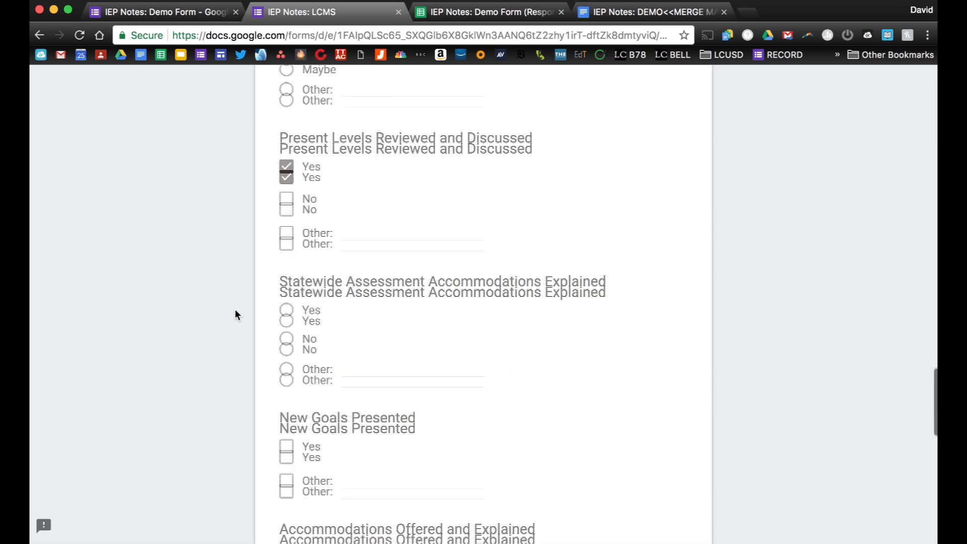
# Answer Yes to assessment accommodations, new goals, accommodations, FAPE, services and ESY.
pyautogui.scroll(-2, 235, 315)
pyautogui.click(282, 204)
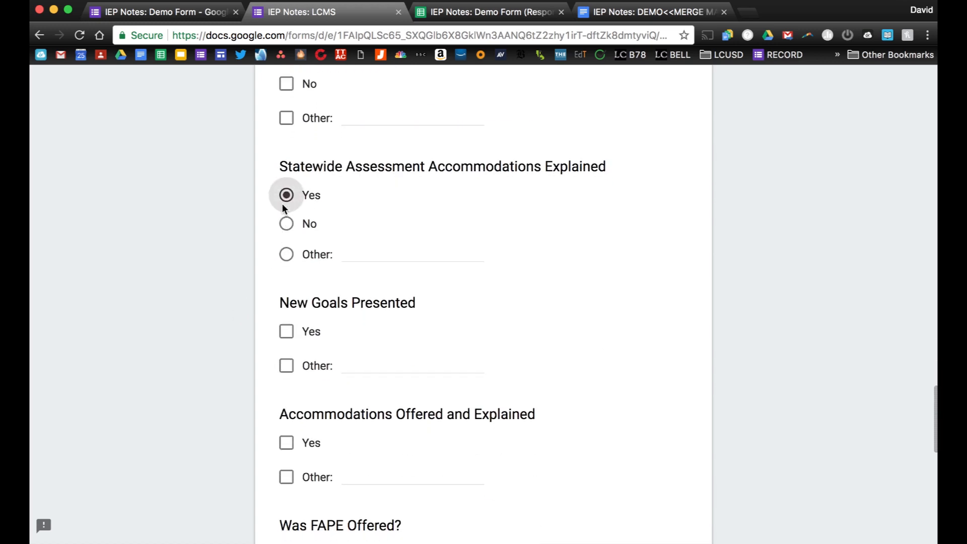
pyautogui.scroll(-3, 252, 242)
pyautogui.click(289, 190)
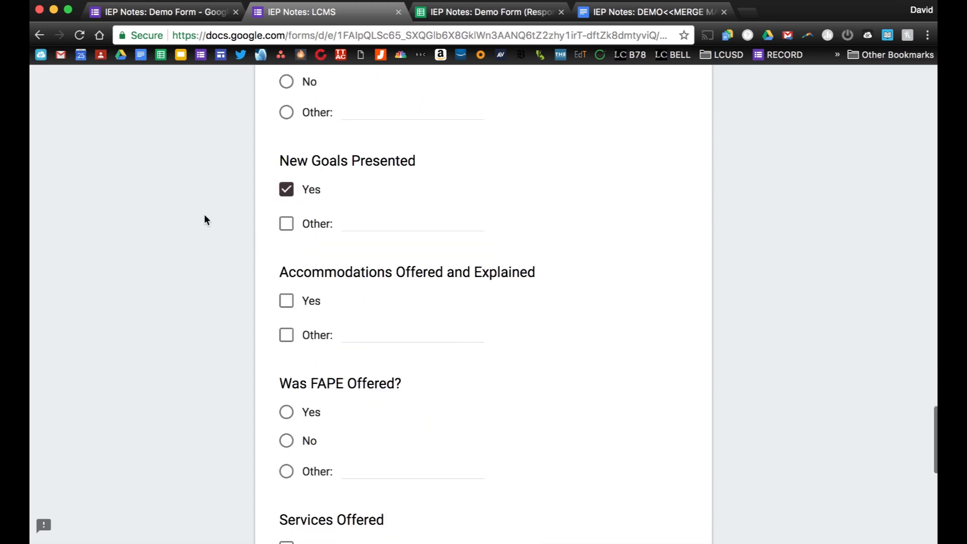
pyautogui.scroll(-3, 204, 214)
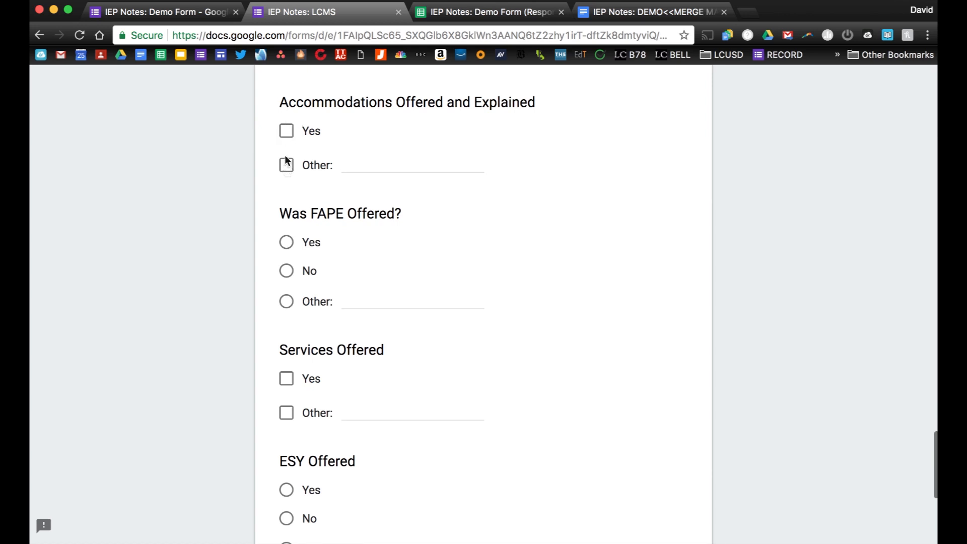
pyautogui.click(287, 134)
pyautogui.click(286, 244)
pyautogui.scroll(-3, 242, 277)
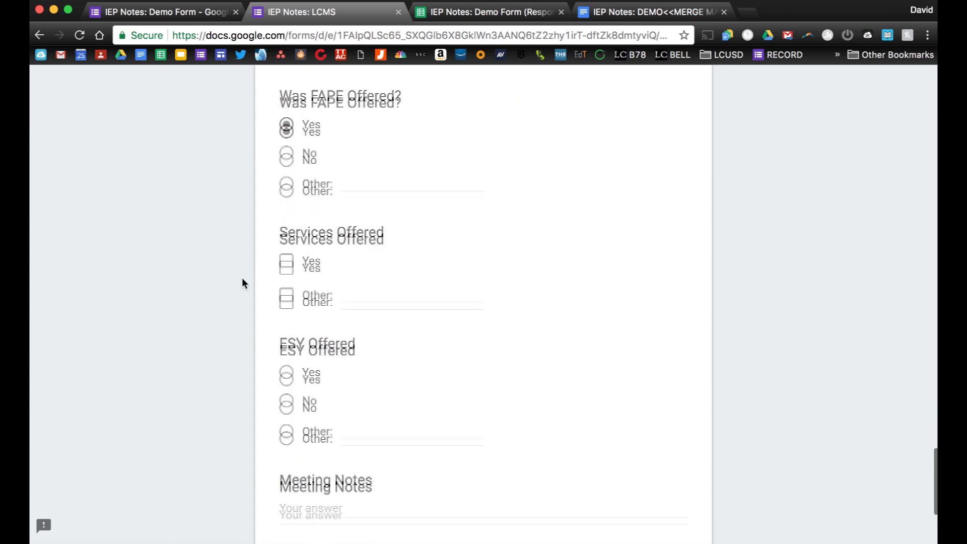
pyautogui.click(287, 210)
pyautogui.click(286, 320)
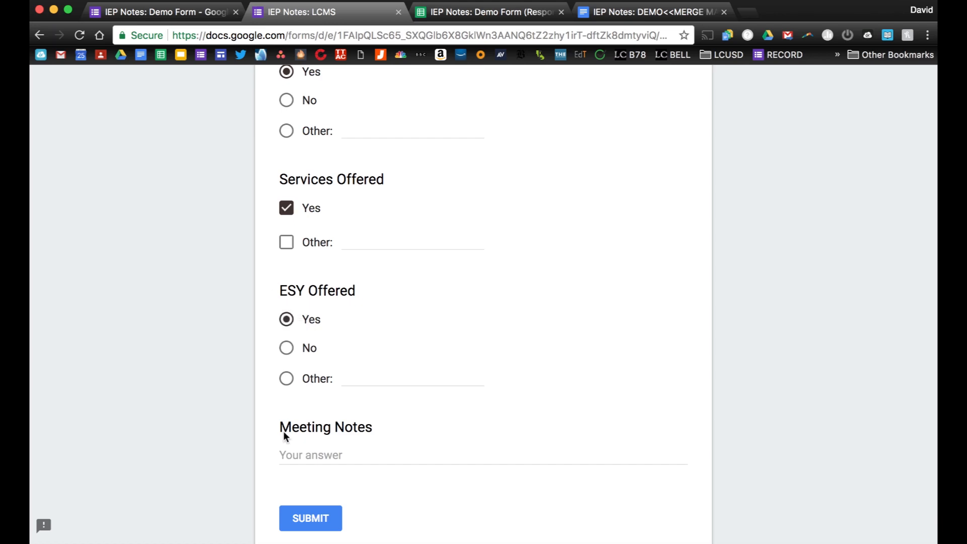
# Paste the prepared meeting notes into Meeting Notes and submit the response.
pyautogui.click(295, 455)
pyautogui.press('super+v')
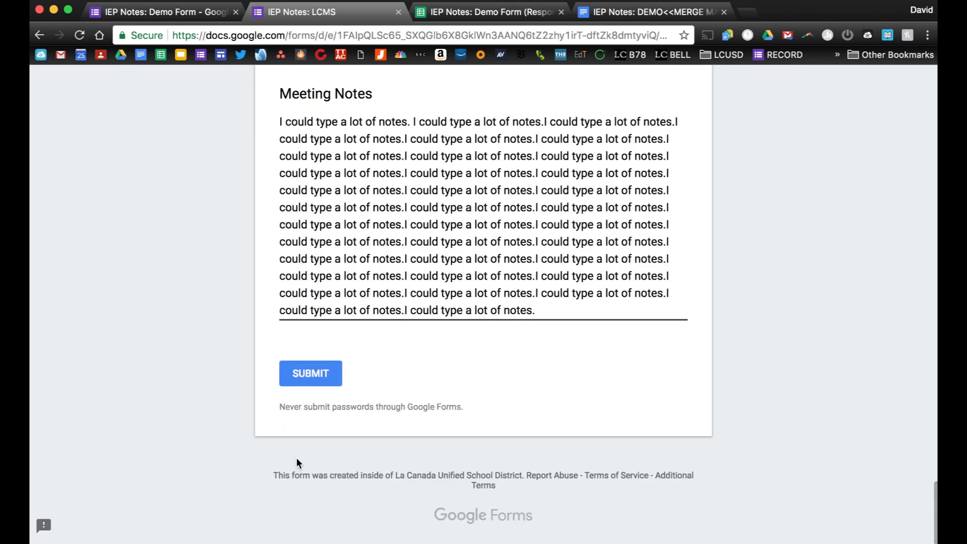
pyautogui.click(300, 381)
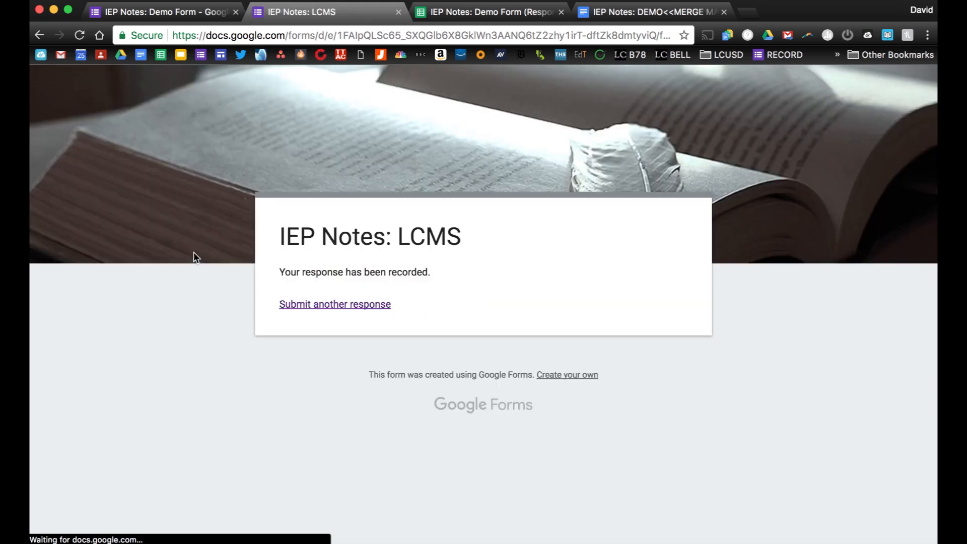
# Return to the form responses spreadsheet and view the new second response.
pyautogui.click(462, 14)
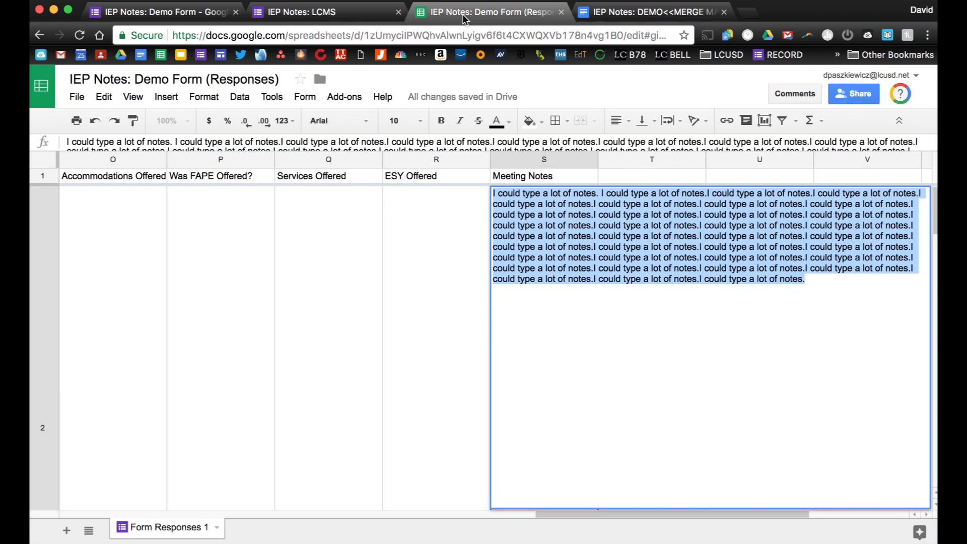
pyautogui.click(436, 214)
pyautogui.scroll(-2, 352, 257)
pyautogui.scroll(2, 321, 273)
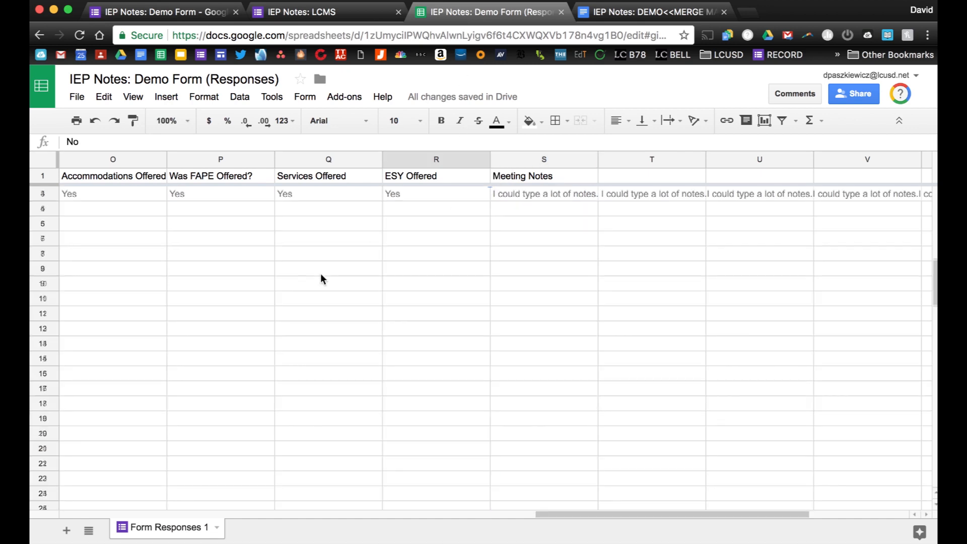
pyautogui.scroll(-1, 321, 273)
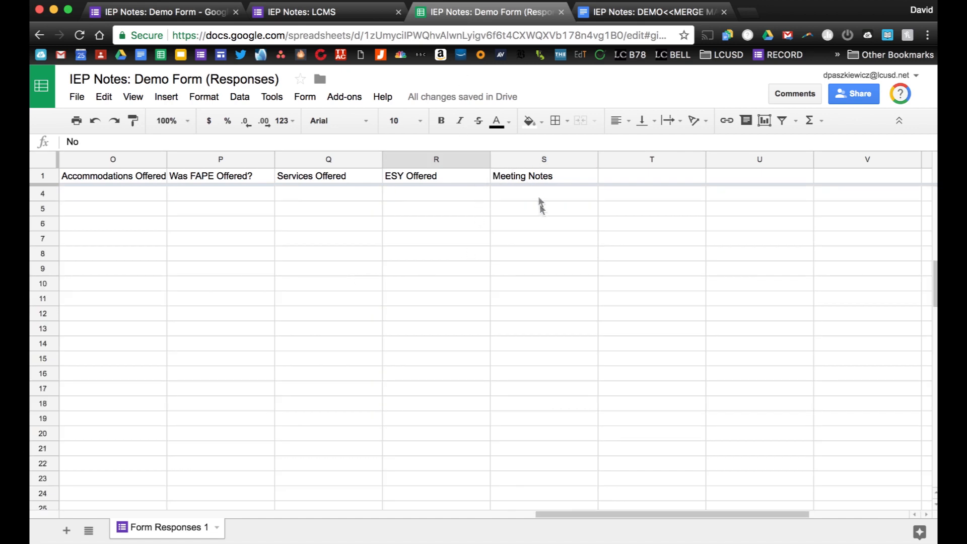
pyautogui.scroll(1, 540, 207)
# Set column S Meeting Notes text wrapping to Clip and review the response columns.
pyautogui.click(546, 163)
pyautogui.click(672, 121)
pyautogui.click(710, 146)
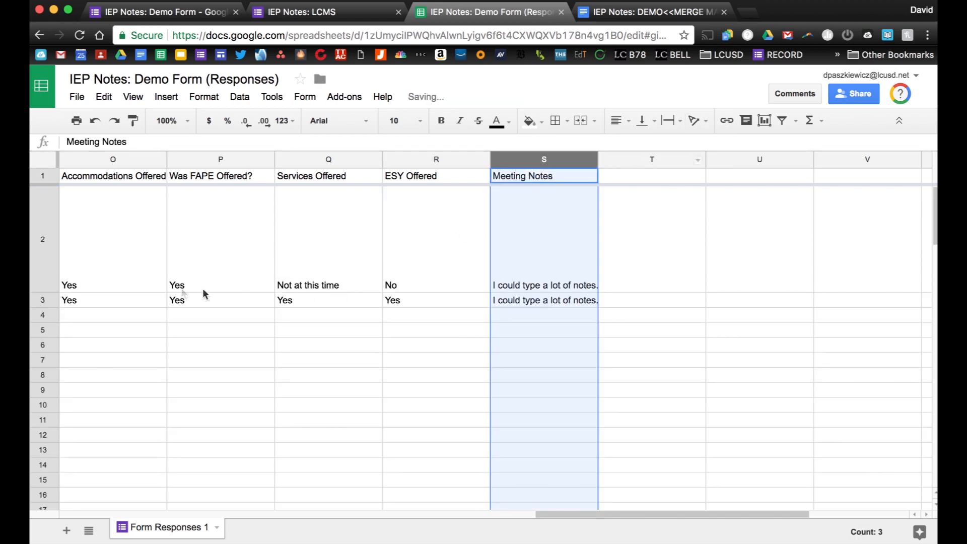
pyautogui.hscroll(-10, 128, 307)
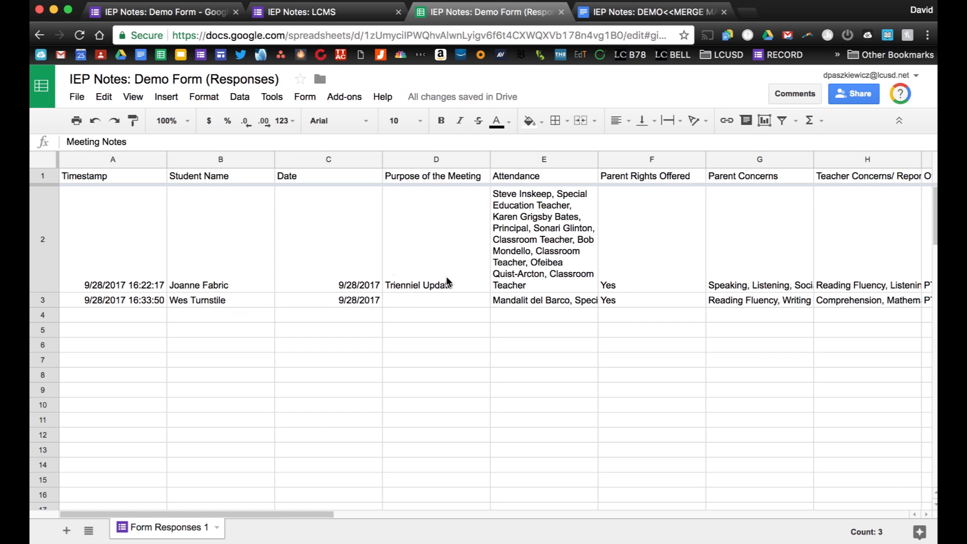
pyautogui.hscroll(2, 447, 281)
pyautogui.hscroll(2, 446, 281)
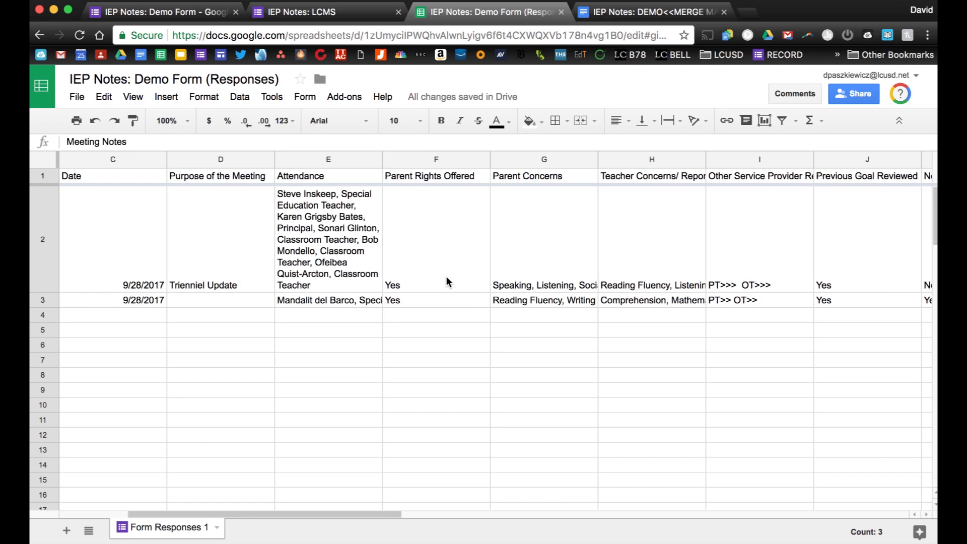
pyautogui.hscroll(2, 447, 279)
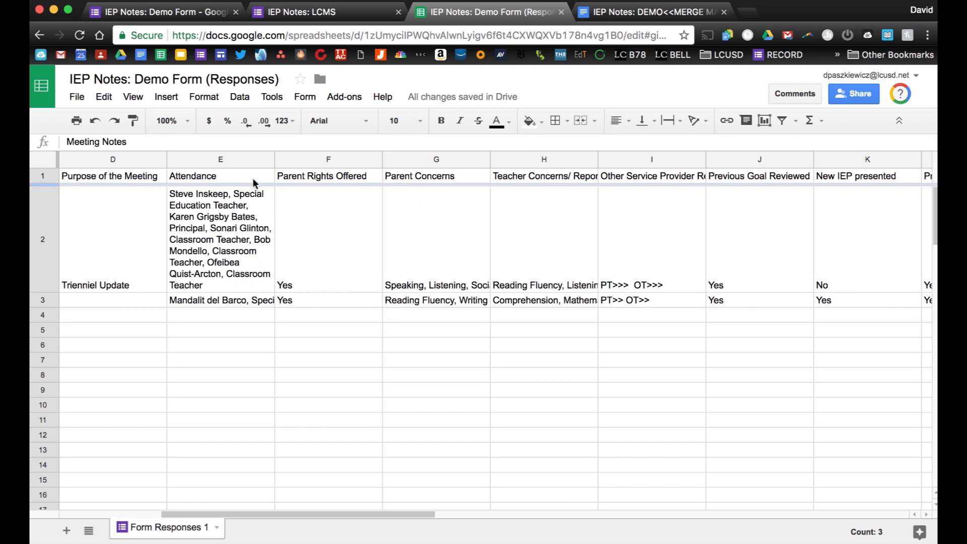
pyautogui.hscroll(10, 516, 345)
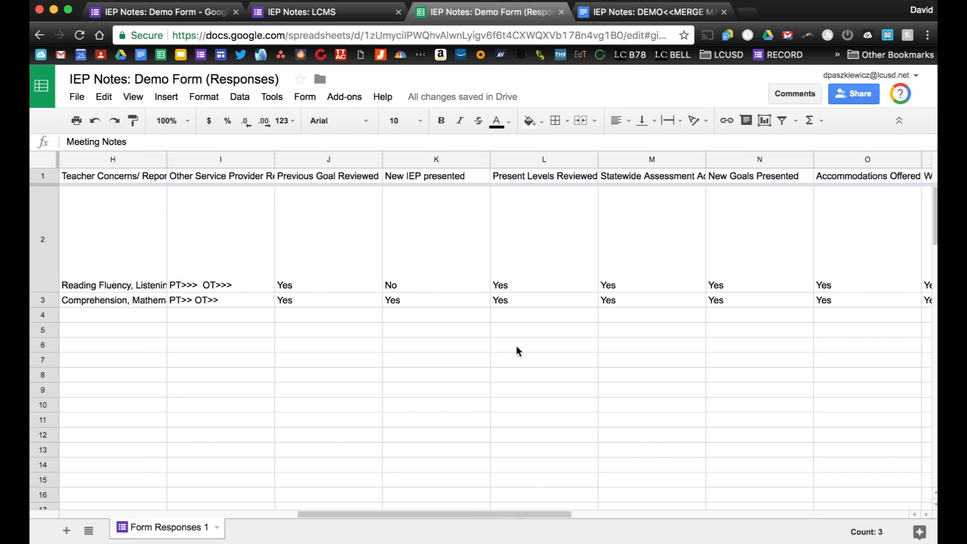
pyautogui.hscroll(18, 517, 351)
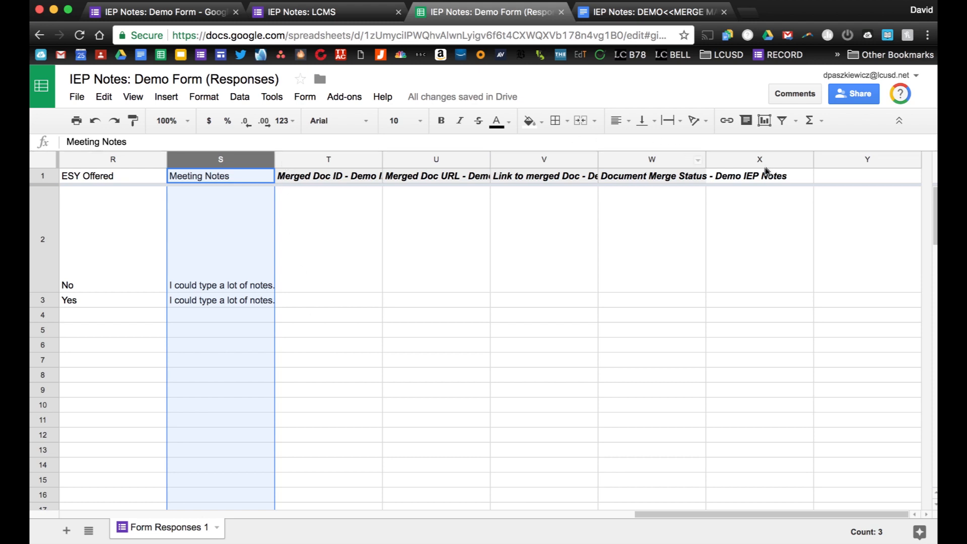
# Widen columns T, U and V, then open the merged IEP notes doc from the V2 link.
pyautogui.moveTo(382, 159); pyautogui.dragTo(444, 159)
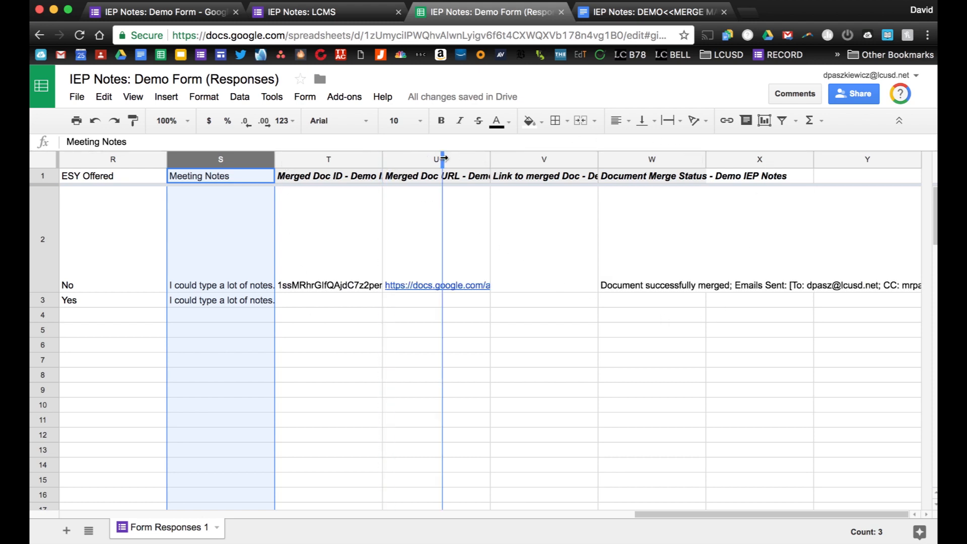
pyautogui.moveTo(552, 159); pyautogui.dragTo(588, 157)
pyautogui.moveTo(697, 159); pyautogui.dragTo(731, 161)
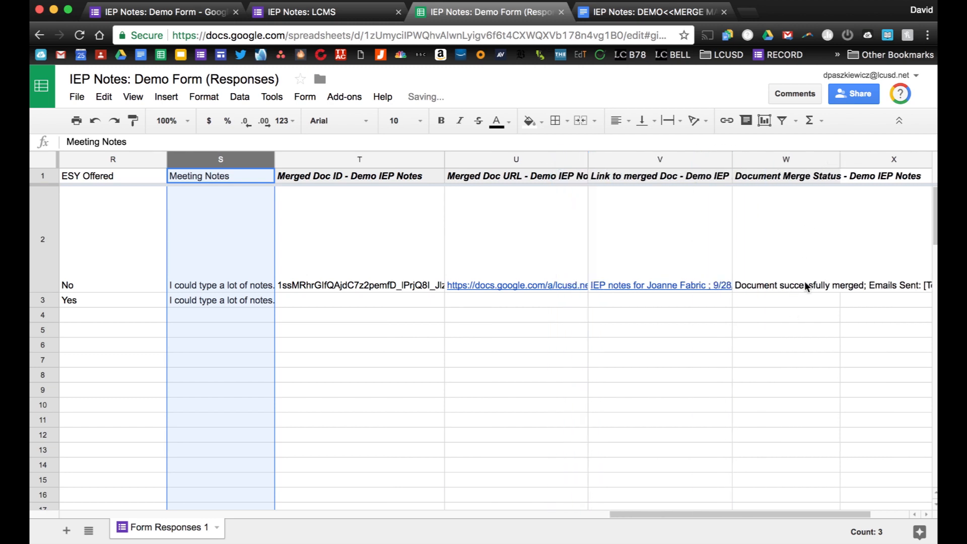
pyautogui.moveTo(608, 277)
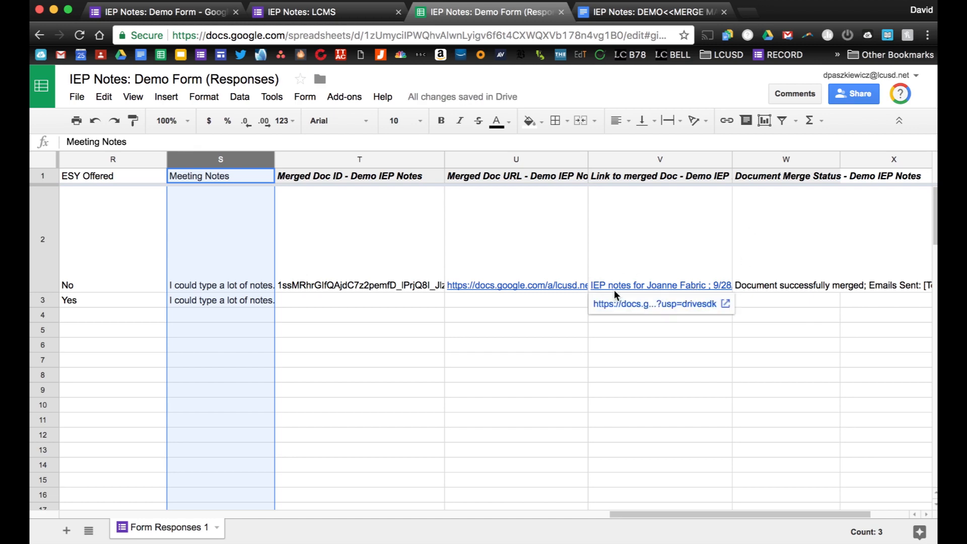
pyautogui.click(616, 304)
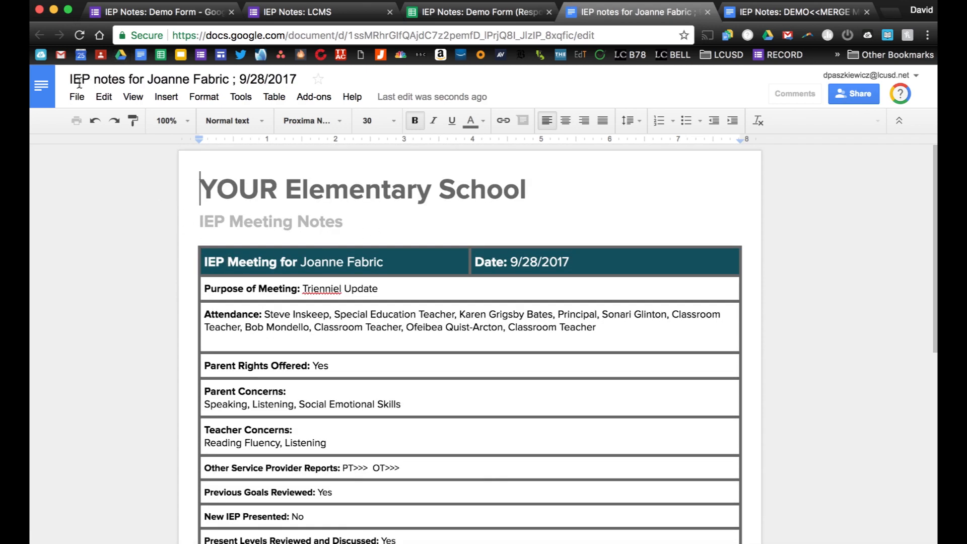
# Review the merged IEP notes doc down to its Meeting Notes paragraph.
pyautogui.click(98, 76)
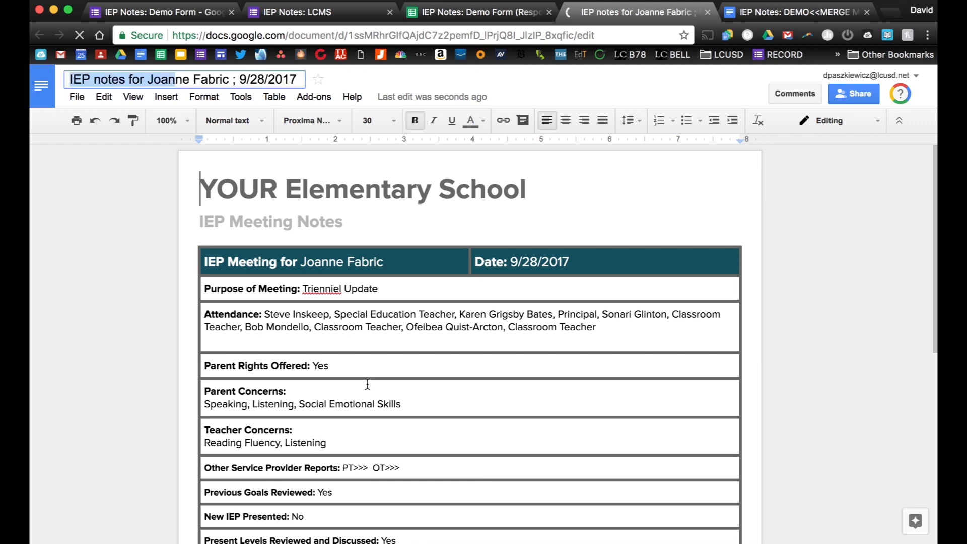
pyautogui.scroll(-3, 439, 361)
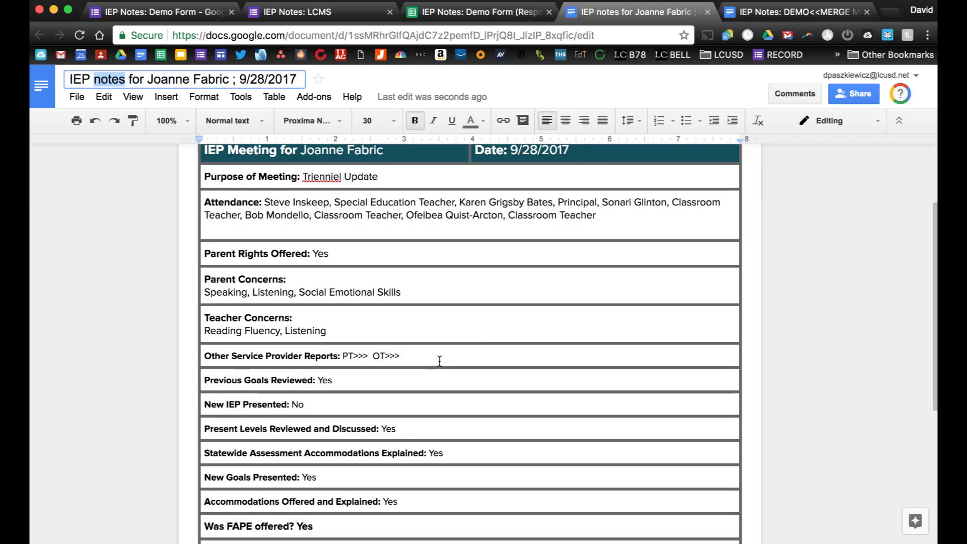
pyautogui.scroll(-5, 372, 343)
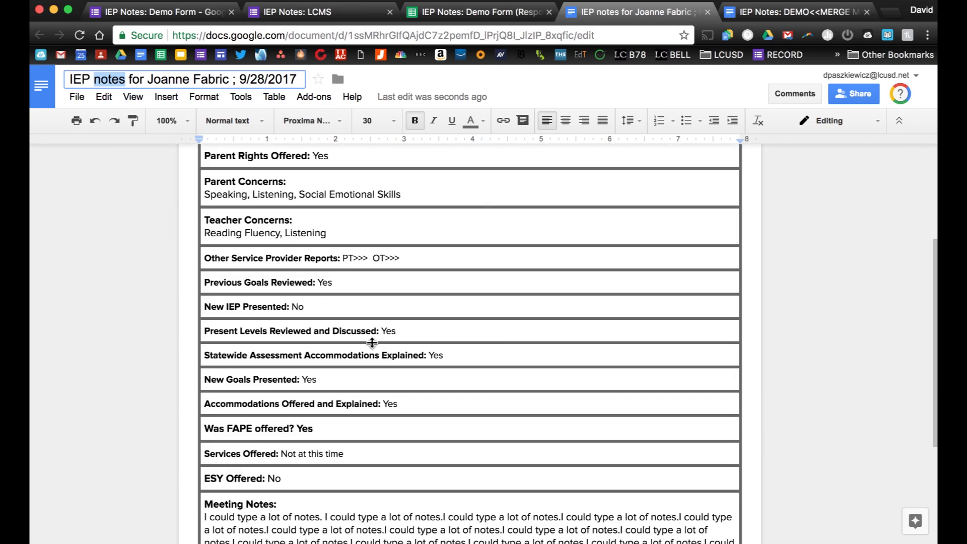
pyautogui.scroll(-1, 372, 342)
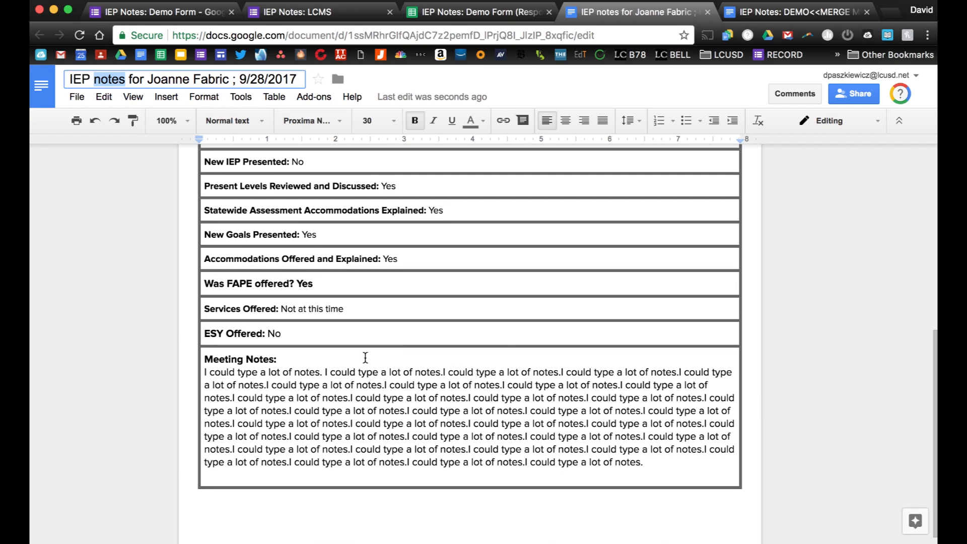
pyautogui.click(307, 416)
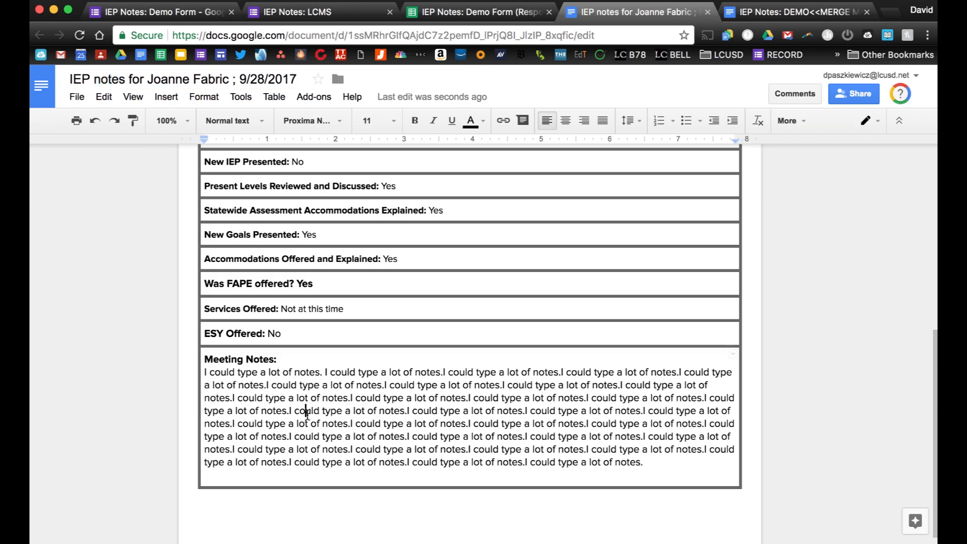
pyautogui.tripleClick(307, 413)
pyautogui.doubleClick(298, 413)
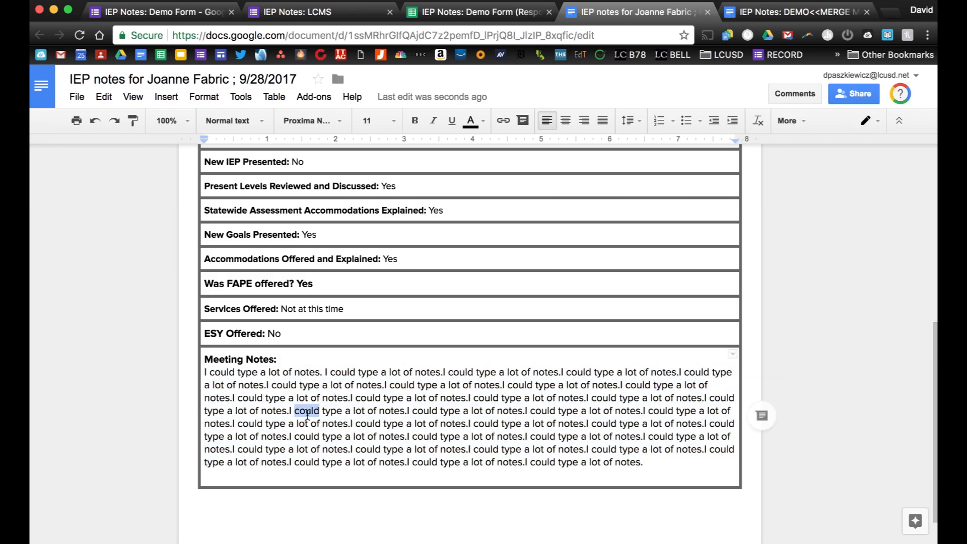
# Select and copy the whole merged notes table, then open a new browser tab.
pyautogui.scroll(5, 298, 413)
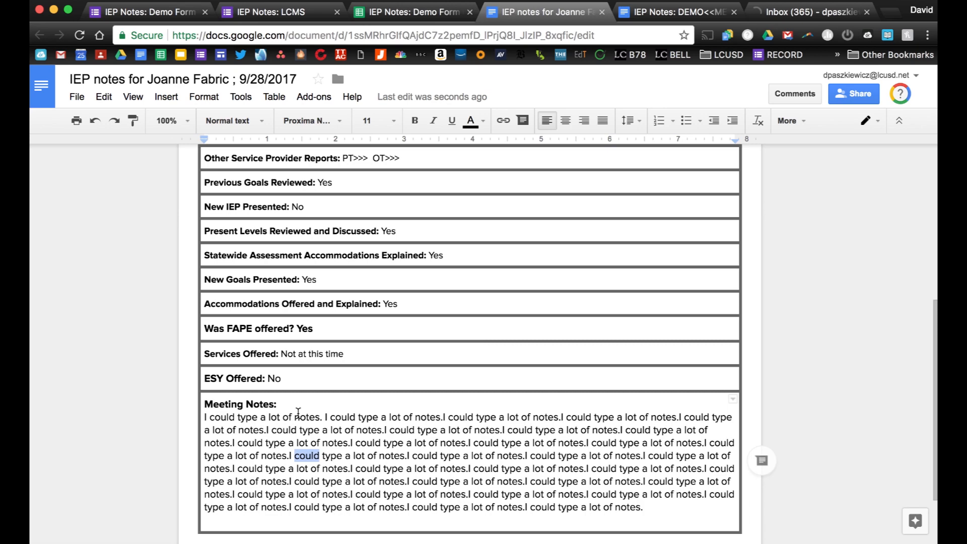
pyautogui.scroll(4, 298, 413)
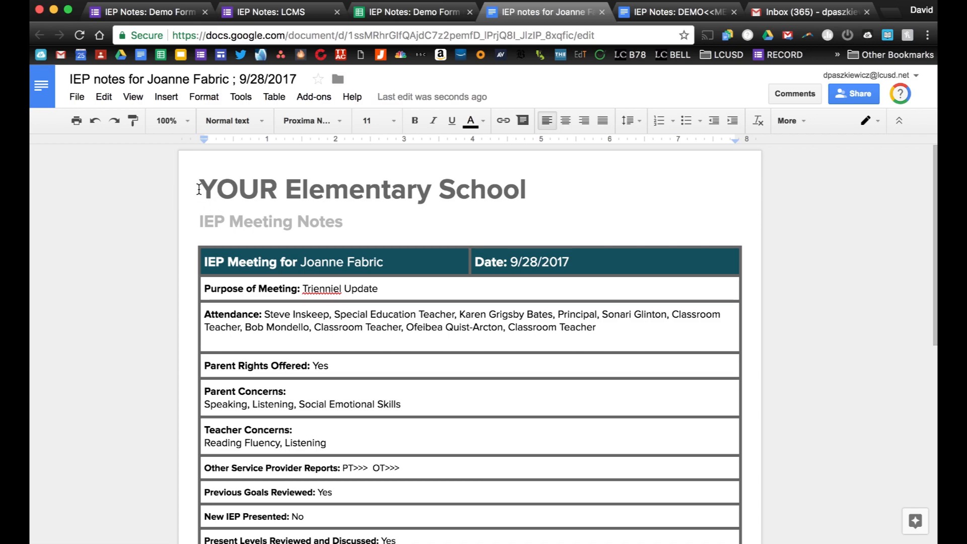
pyautogui.moveTo(203, 264); pyautogui.dragTo(628, 451)
pyautogui.press('super+c')
pyautogui.scroll(-2, 322, 280)
pyautogui.scroll(-5, 470, 438)
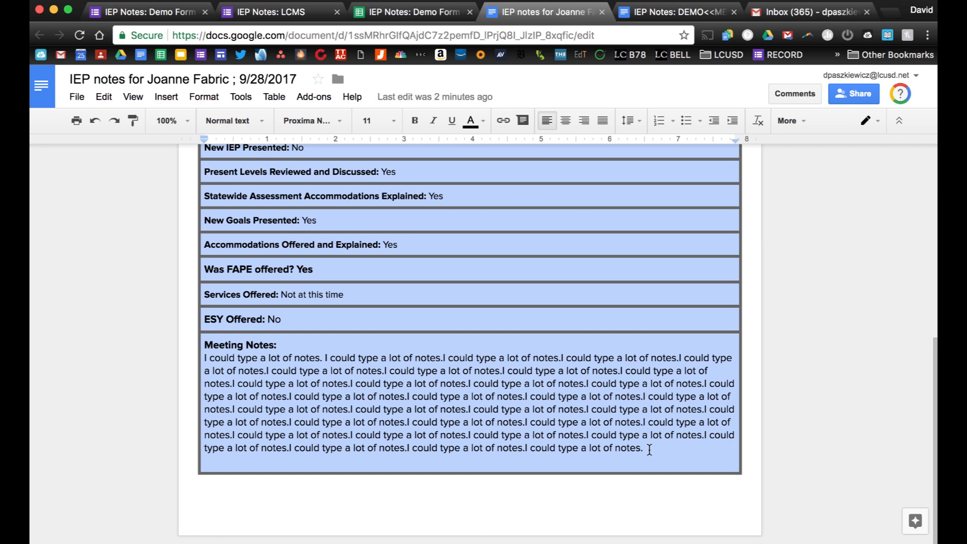
pyautogui.click(890, 12)
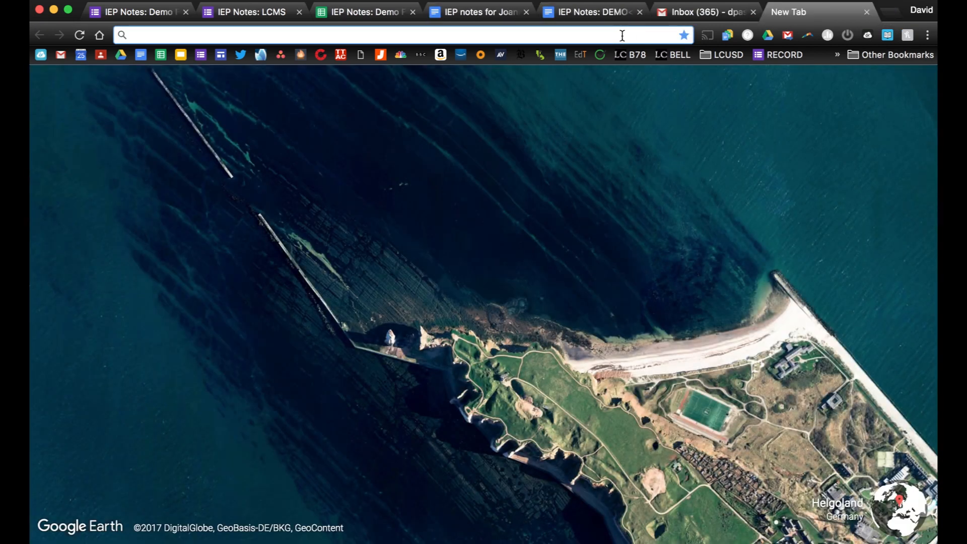
# Search 'change case', open convertcase.net and paste the copied IEP notes into its box.
pyautogui.write('change cas')
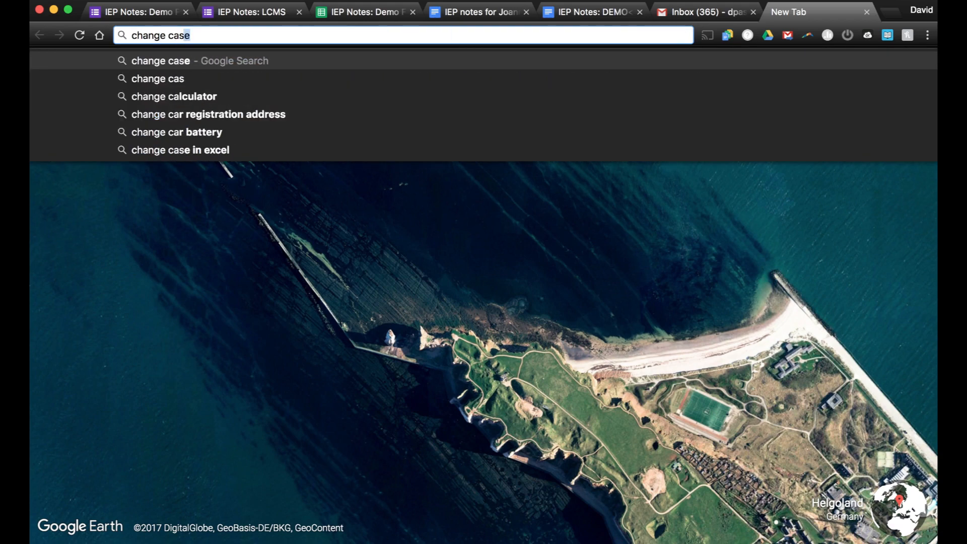
pyautogui.press('Return')
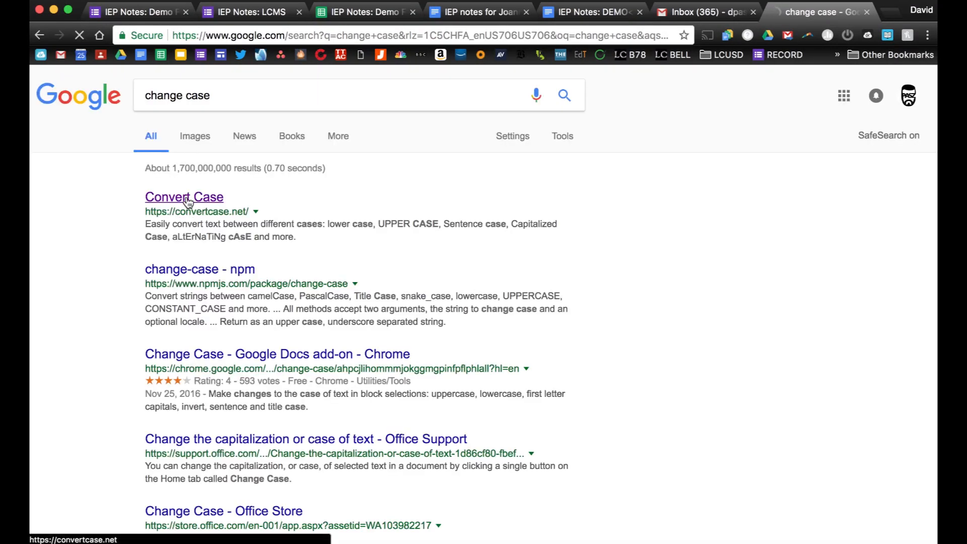
pyautogui.click(188, 201)
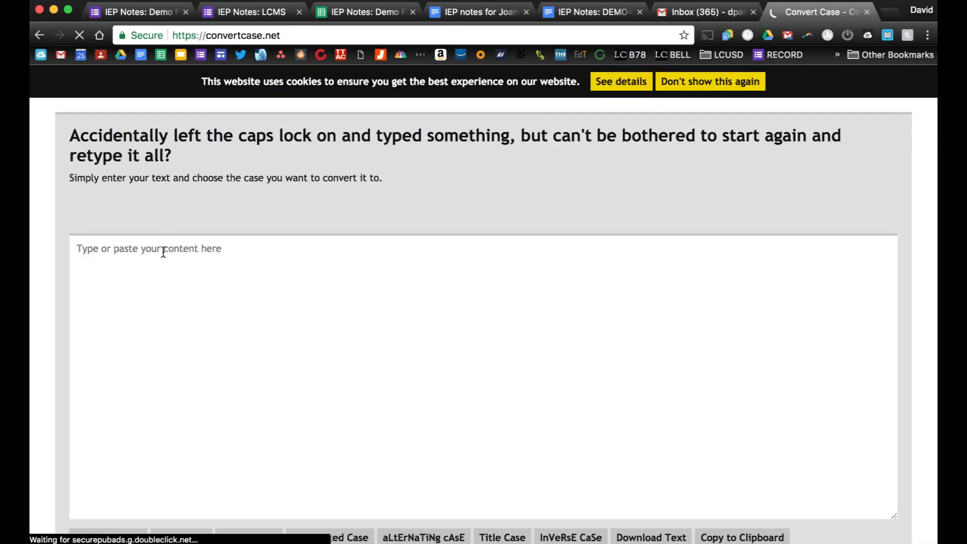
pyautogui.click(151, 231)
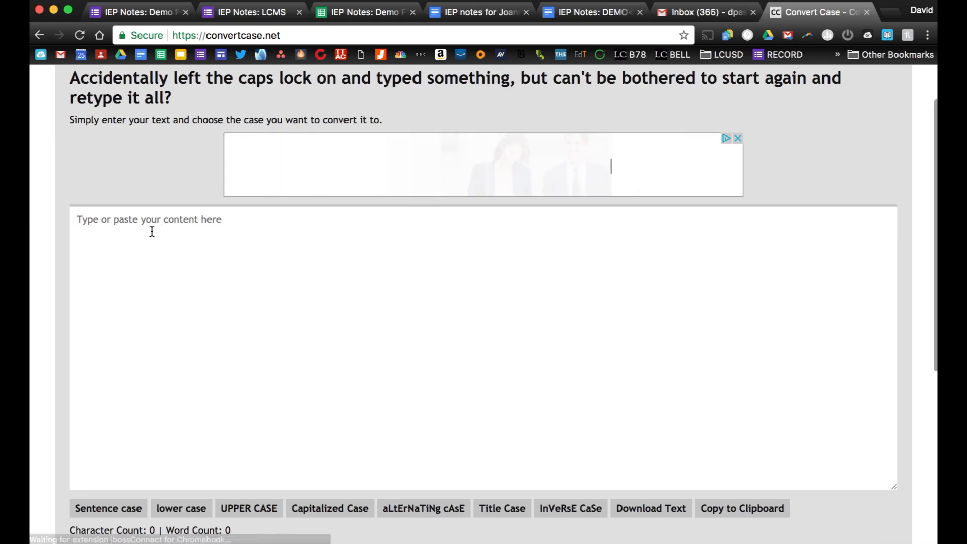
pyautogui.press('super+v')
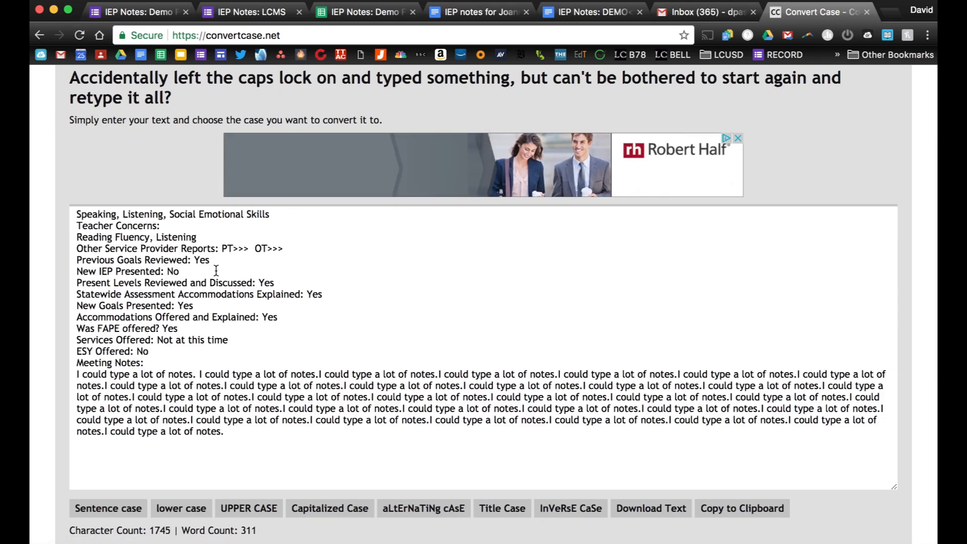
# Check the pasted text from Date to the end, then return to the responses spreadsheet.
pyautogui.scroll(-1, 152, 231)
pyautogui.click(236, 414)
pyautogui.moveTo(236, 414); pyautogui.dragTo(221, 341)
pyautogui.click(79, 194)
pyautogui.scroll(-2, 222, 341)
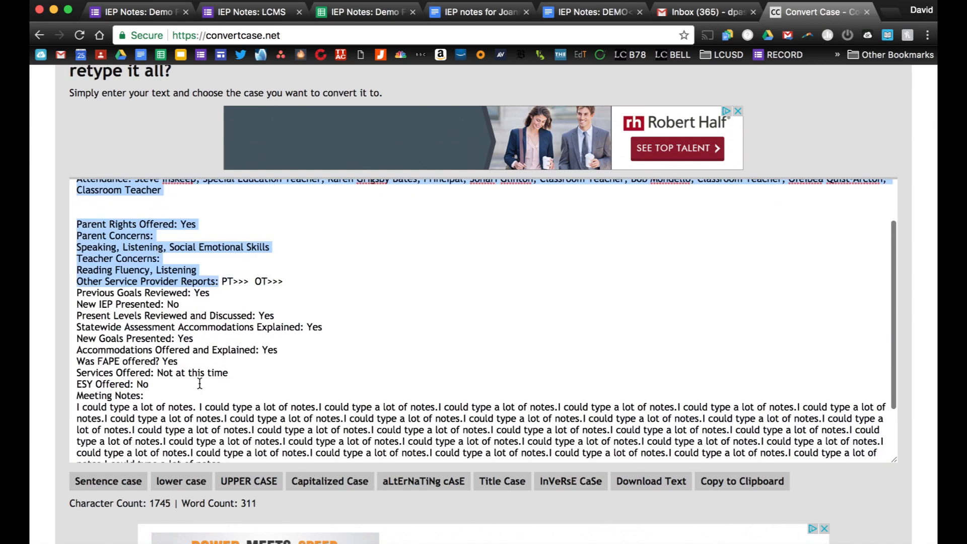
pyautogui.click(361, 12)
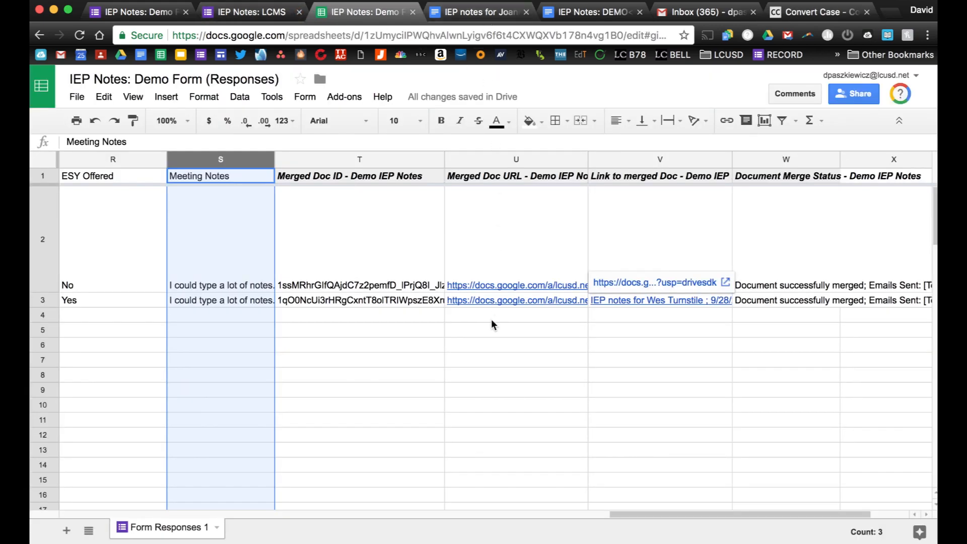
pyautogui.click(481, 12)
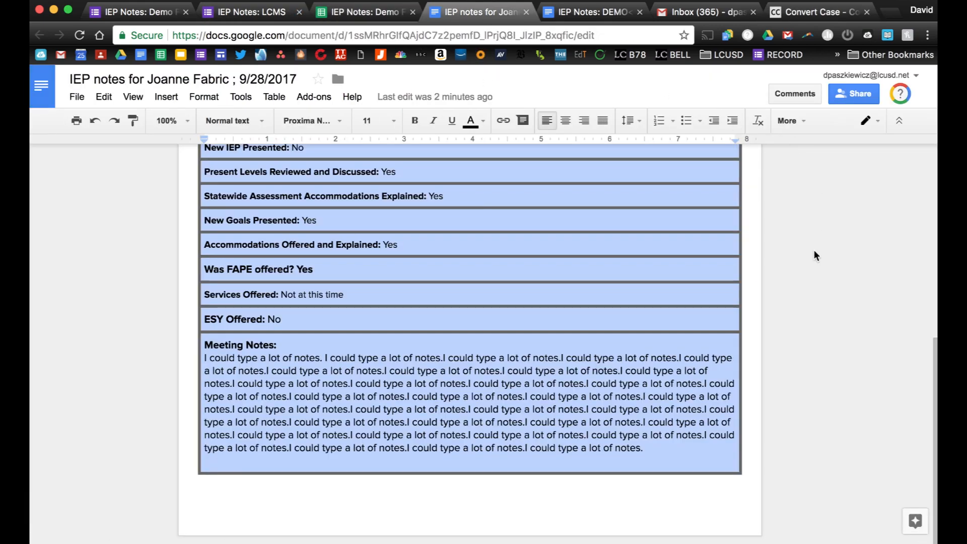
pyautogui.scroll(10, 814, 250)
pyautogui.click(852, 94)
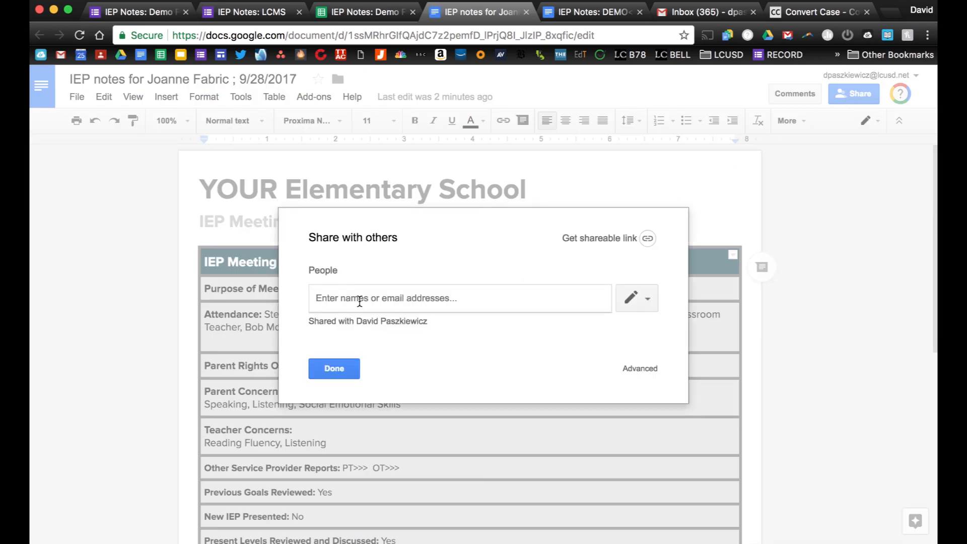
pyautogui.click(353, 13)
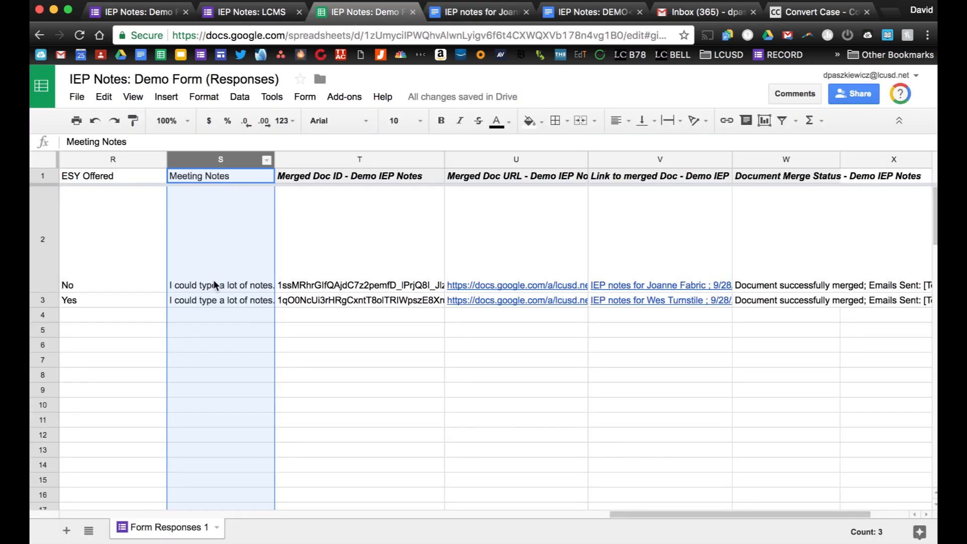
pyautogui.hscroll(-15, 213, 281)
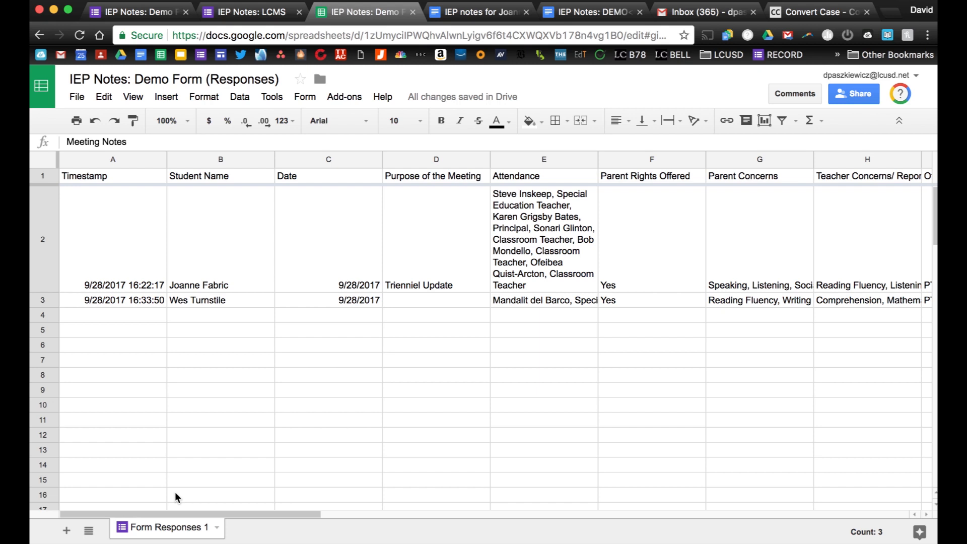
# Open the 'AUTOCRAT CloudLab terms of use' bookmark from the bookmarks overflow.
pyautogui.click(835, 58)
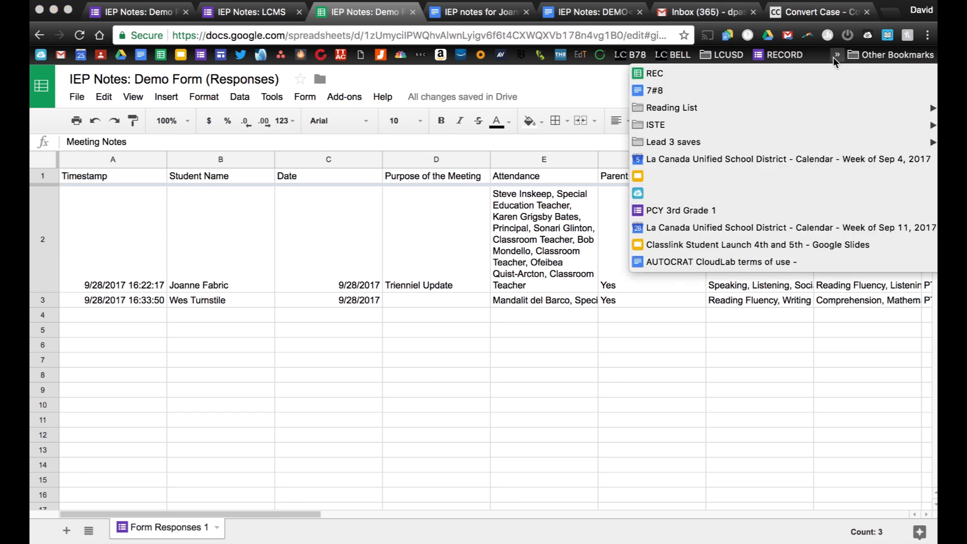
pyautogui.click(782, 262)
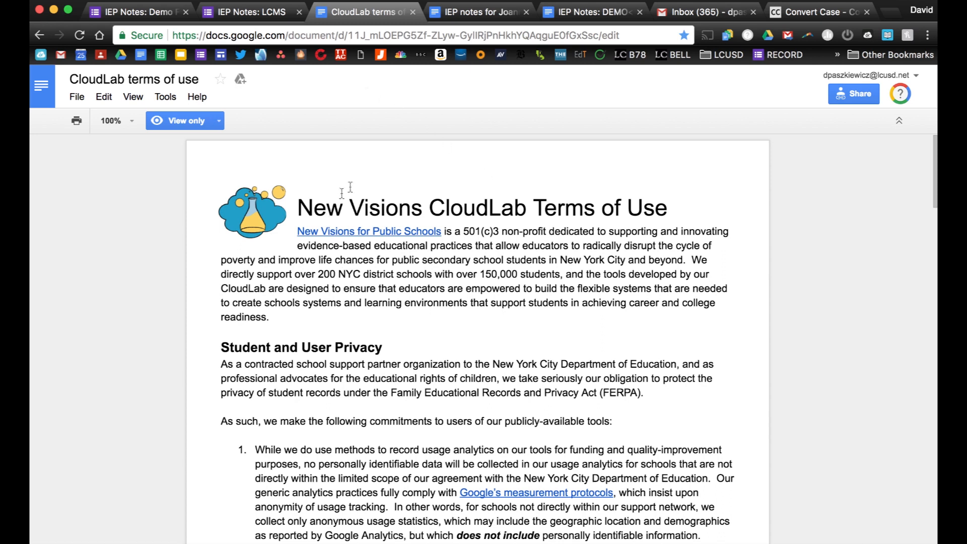
pyautogui.scroll(-3, 749, 386)
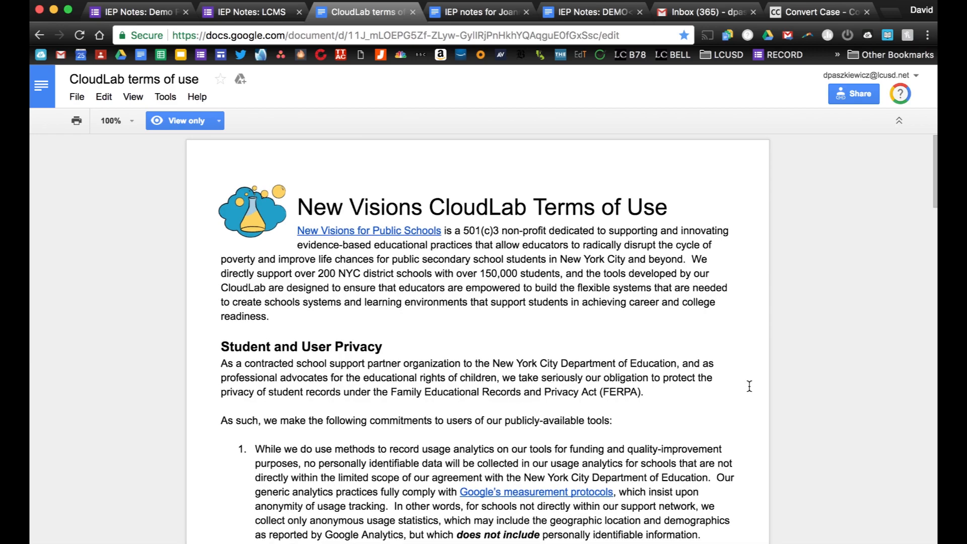
pyautogui.scroll(1, 749, 386)
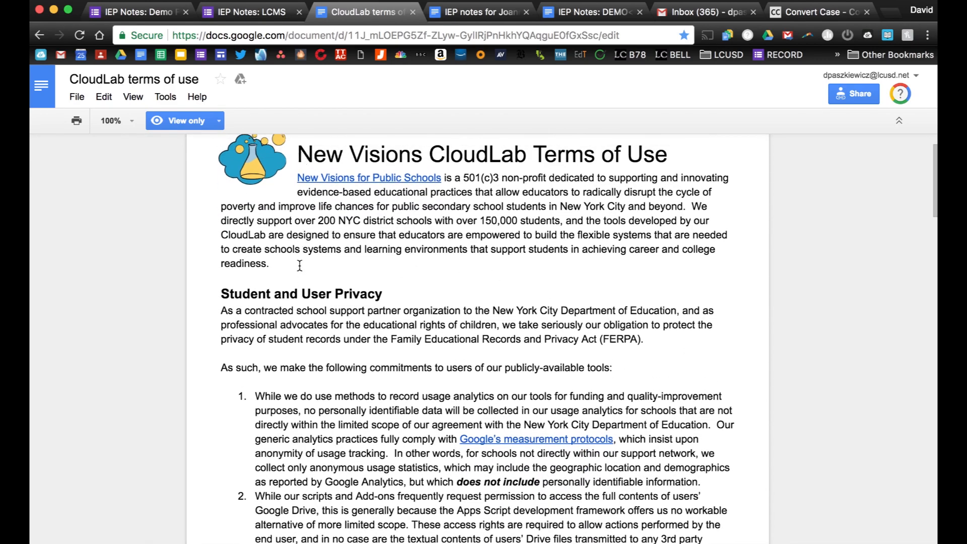
pyautogui.scroll(-3, 300, 267)
pyautogui.scroll(-8, 300, 266)
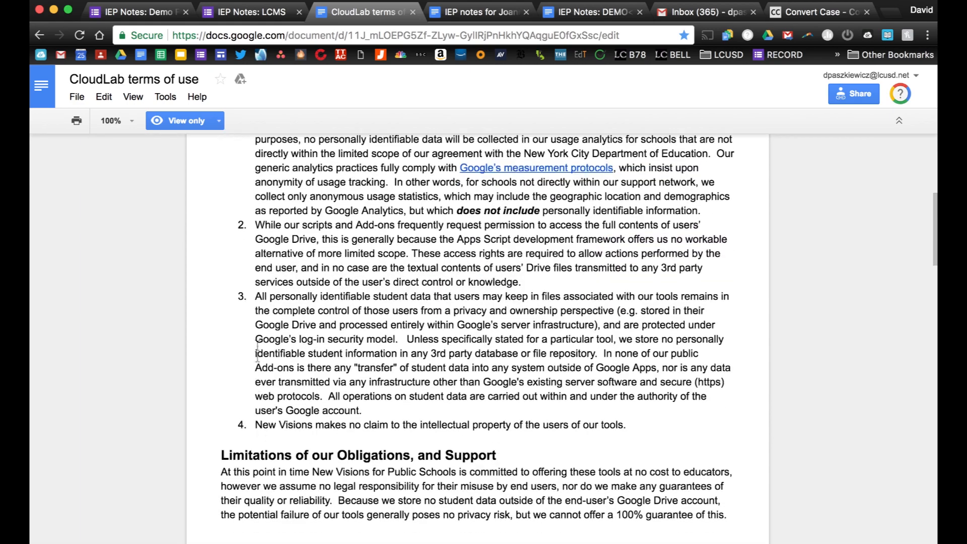
# Highlight the passages on user-controlled student data and no third-party storage while reading.
pyautogui.moveTo(253, 291); pyautogui.dragTo(615, 311)
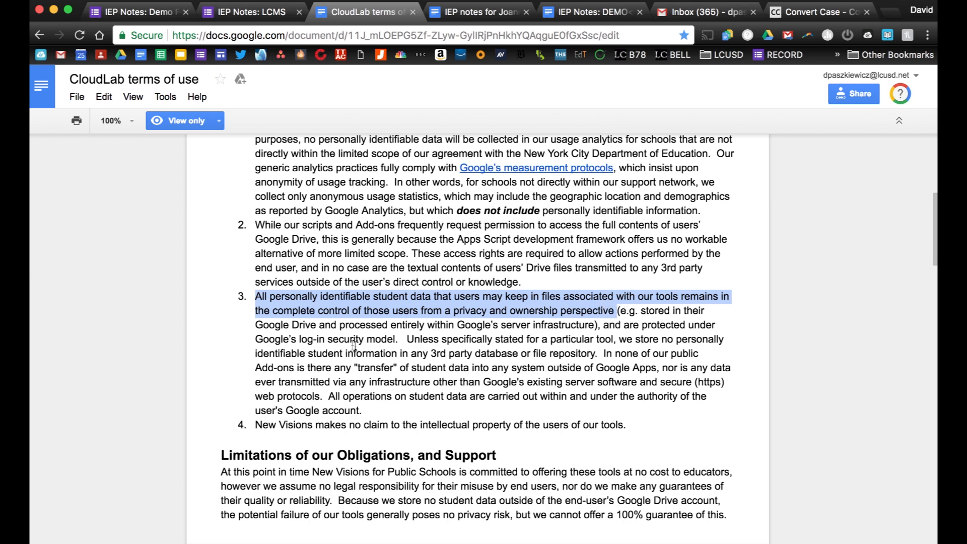
pyautogui.moveTo(255, 353); pyautogui.dragTo(580, 353)
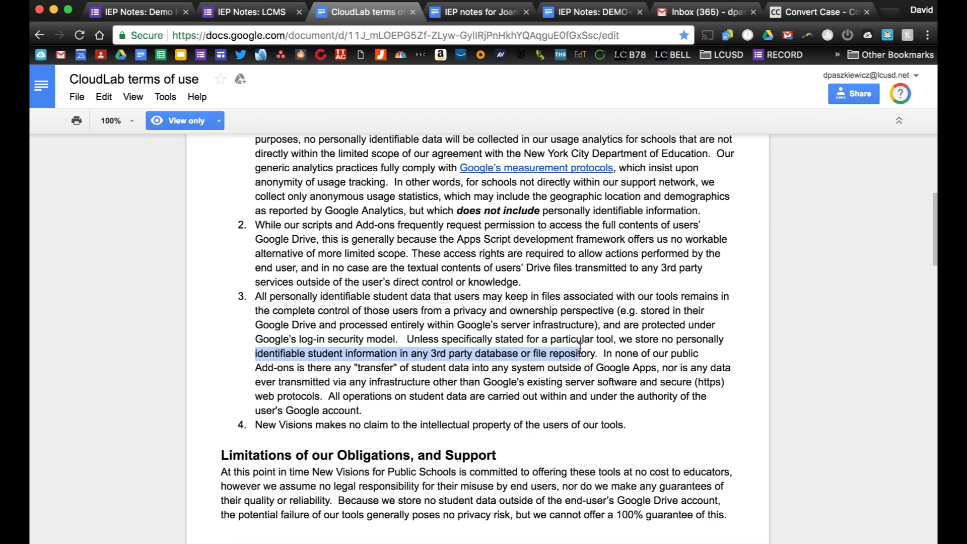
pyautogui.scroll(1, 401, 248)
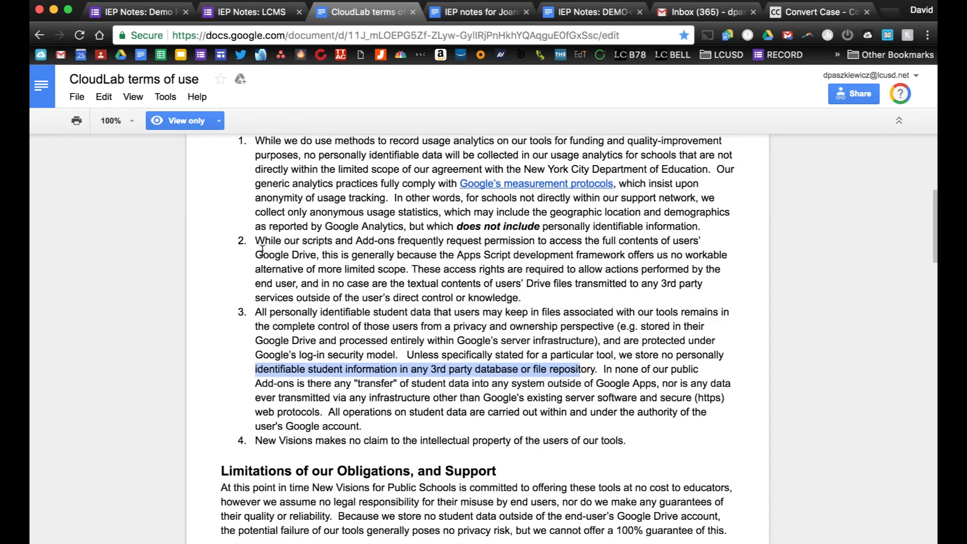
pyautogui.moveTo(256, 269); pyautogui.dragTo(295, 300)
pyautogui.scroll(-5, 302, 299)
pyautogui.scroll(-10, 301, 298)
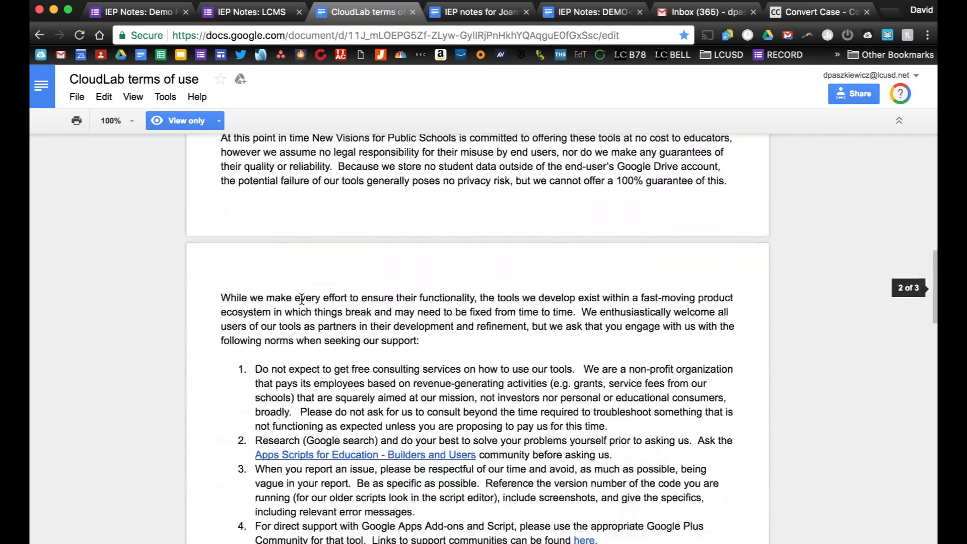
pyautogui.scroll(-10, 301, 298)
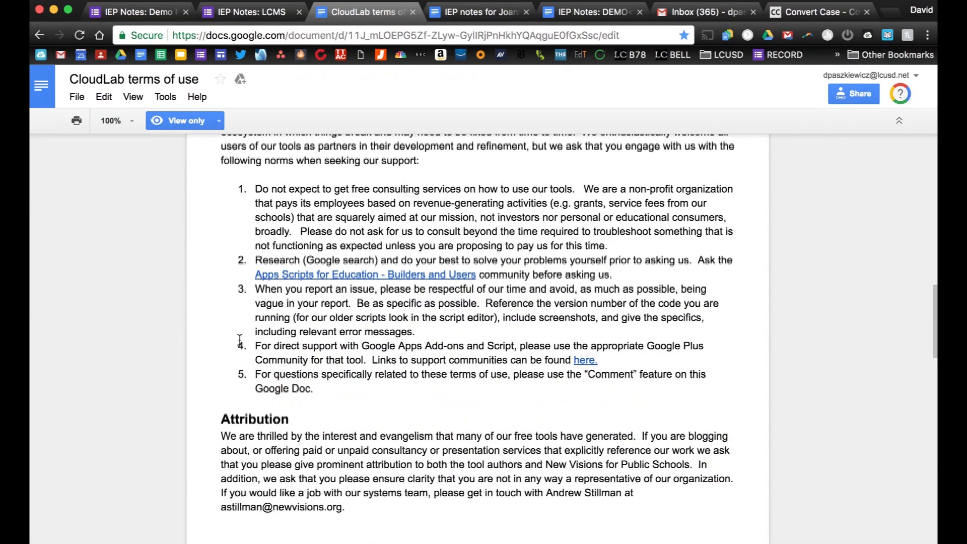
pyautogui.scroll(-2, 240, 340)
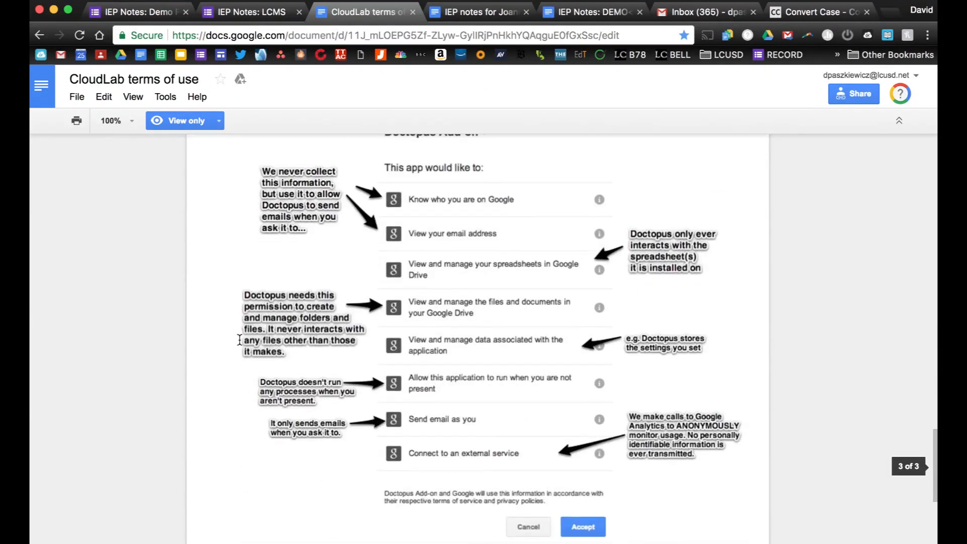